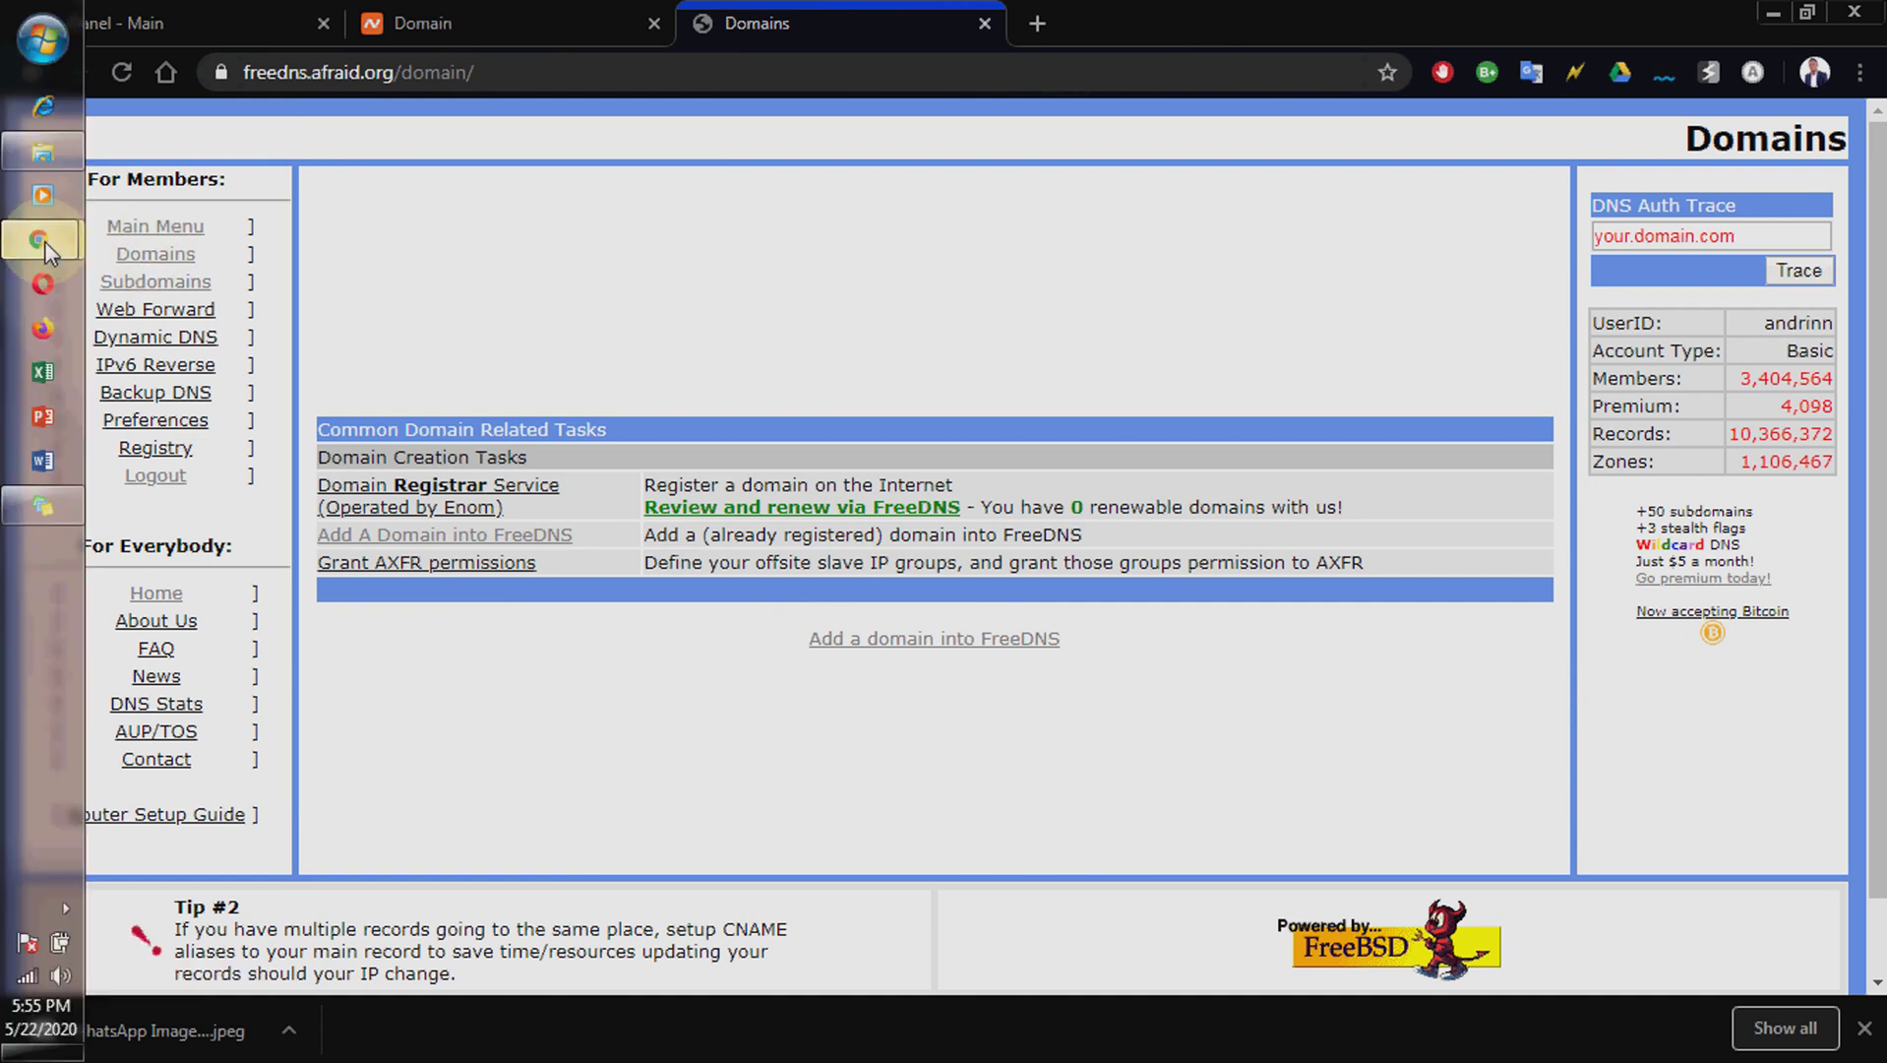
Switch to the incognito browser window and view the page loaded at andrinnltd.com.
mouse_move(60, 248)
left_click(207, 366)
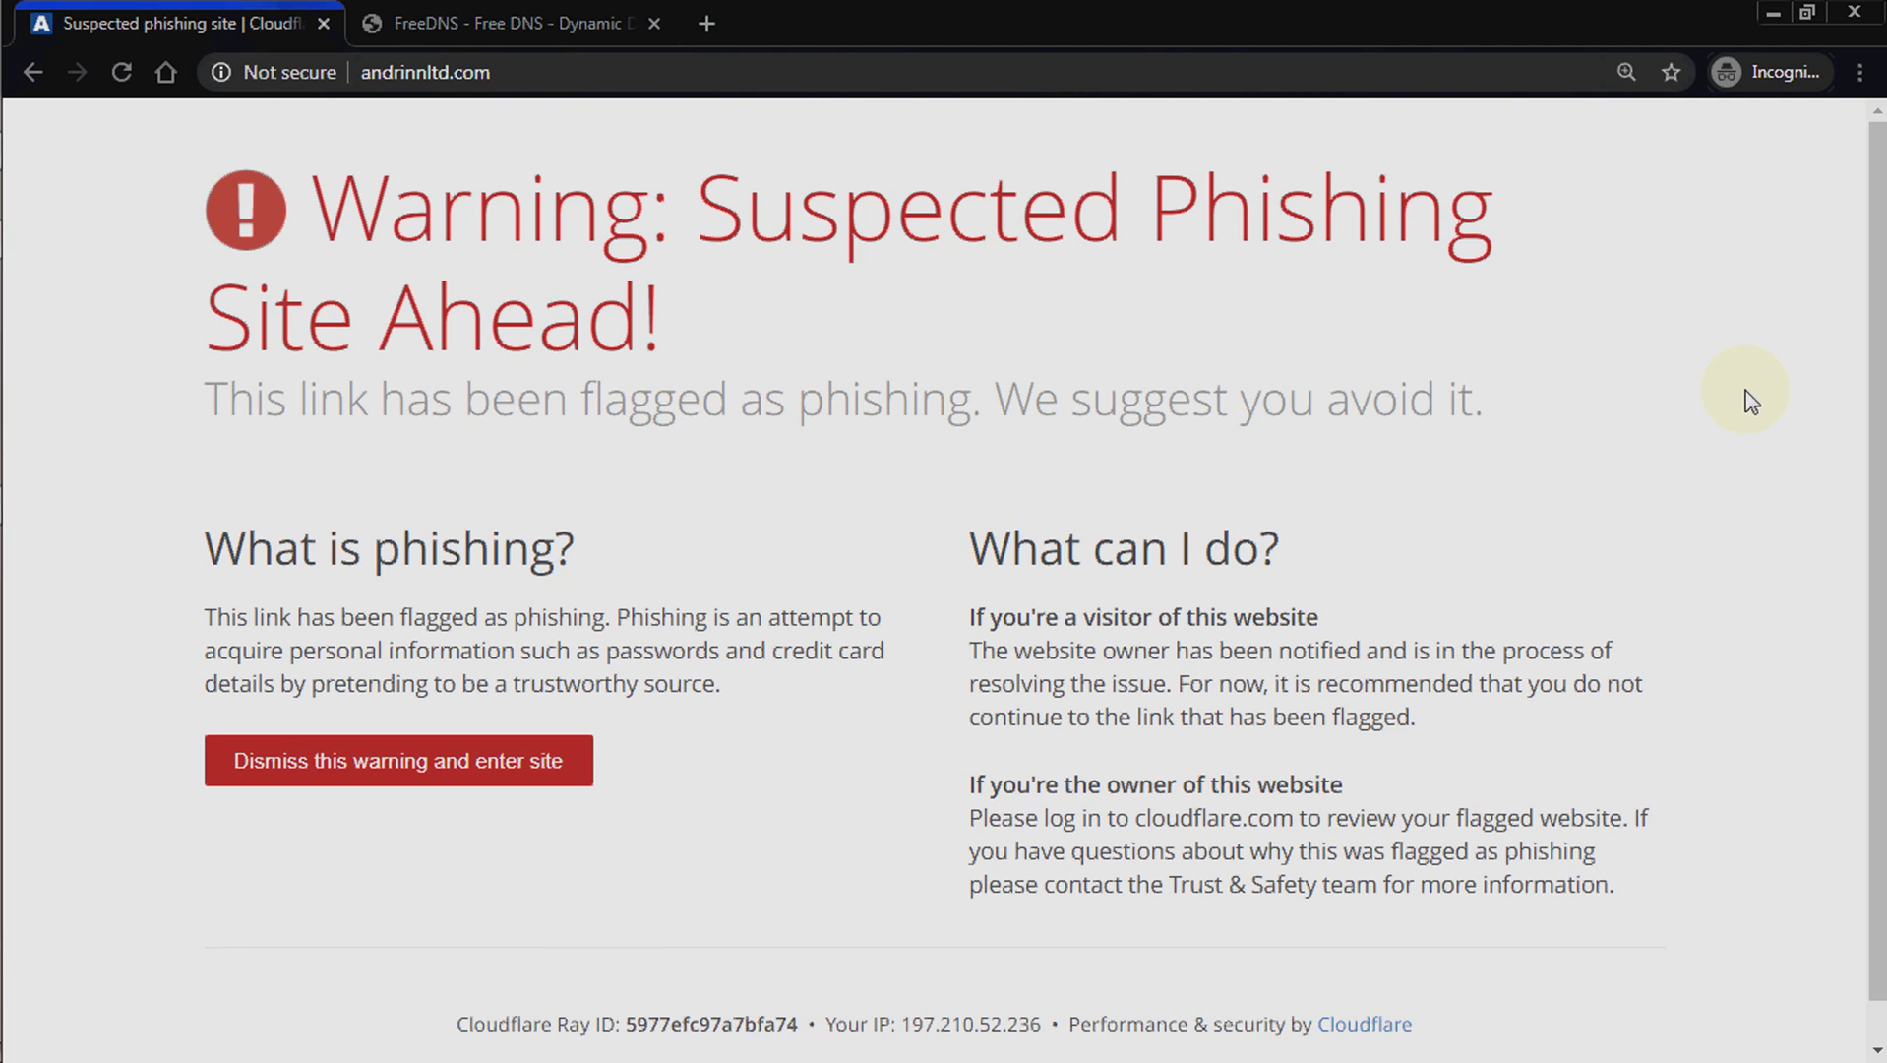
mouse_move(41, 241)
left_click(313, 125)
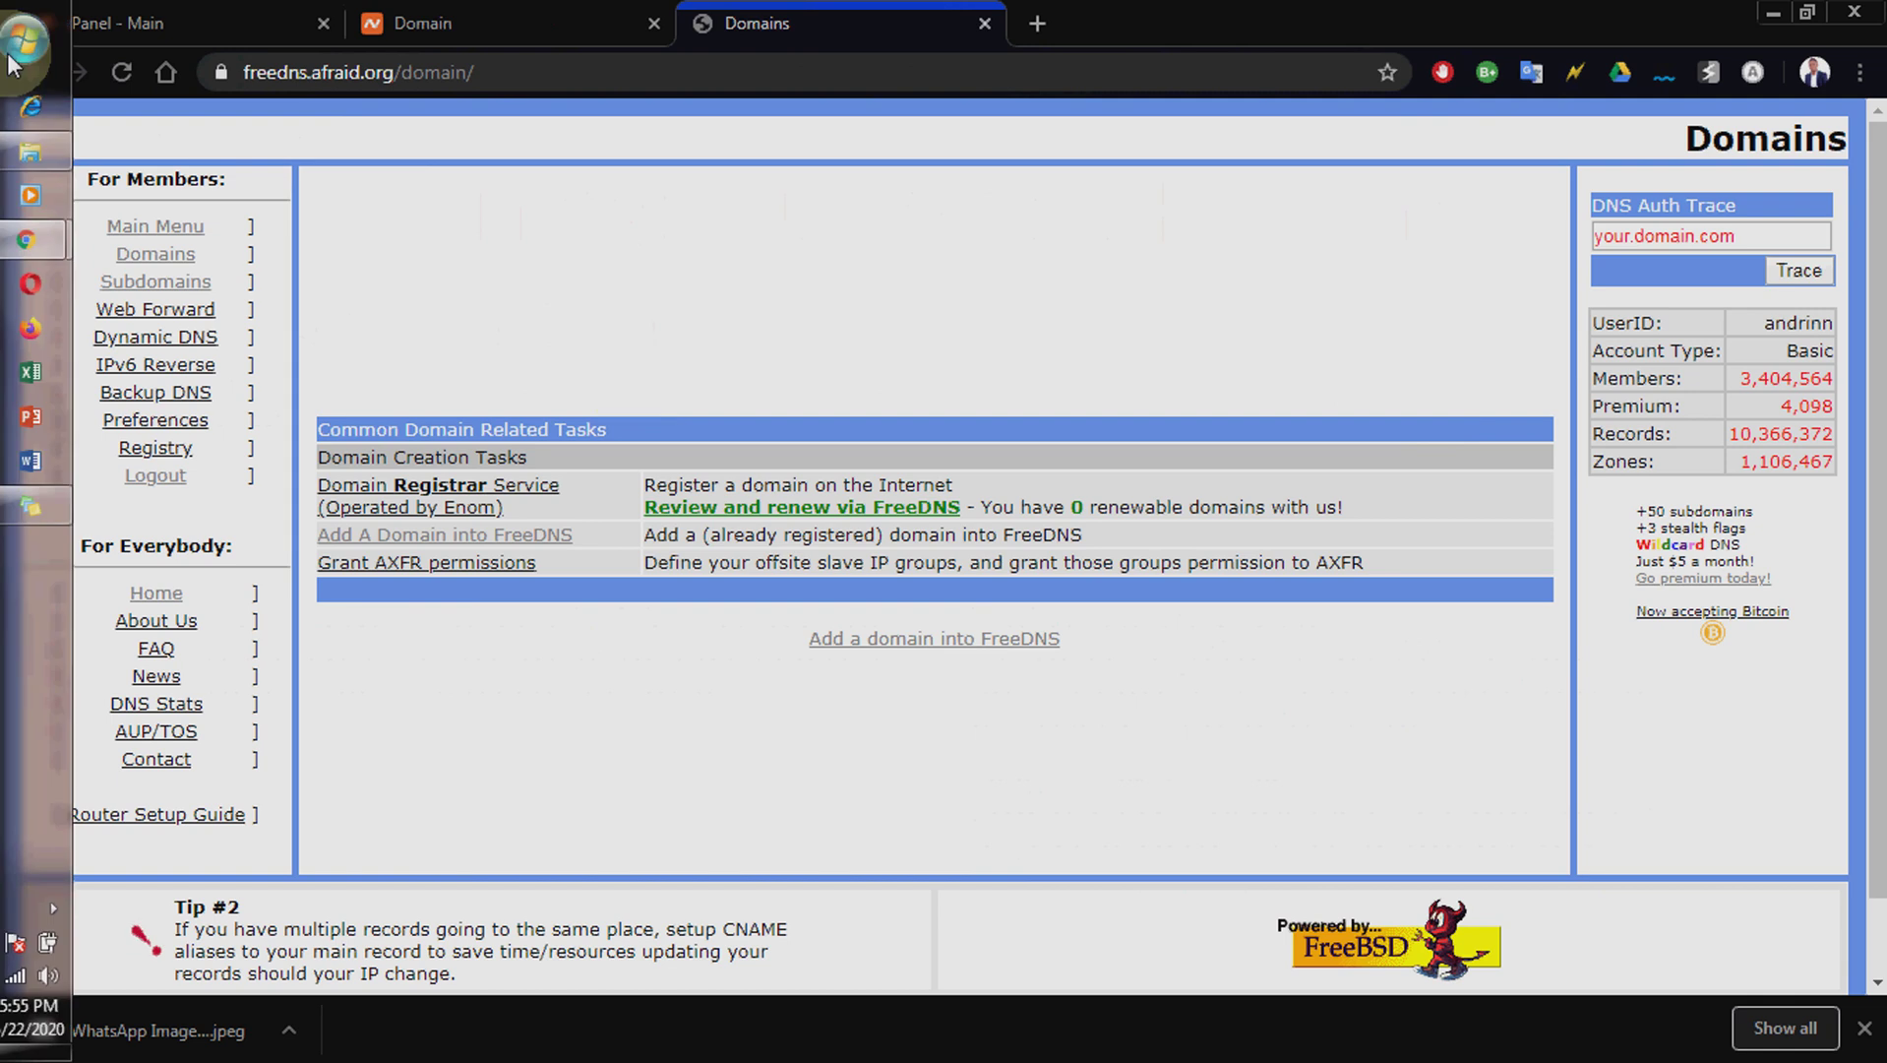
left_click(285, 345)
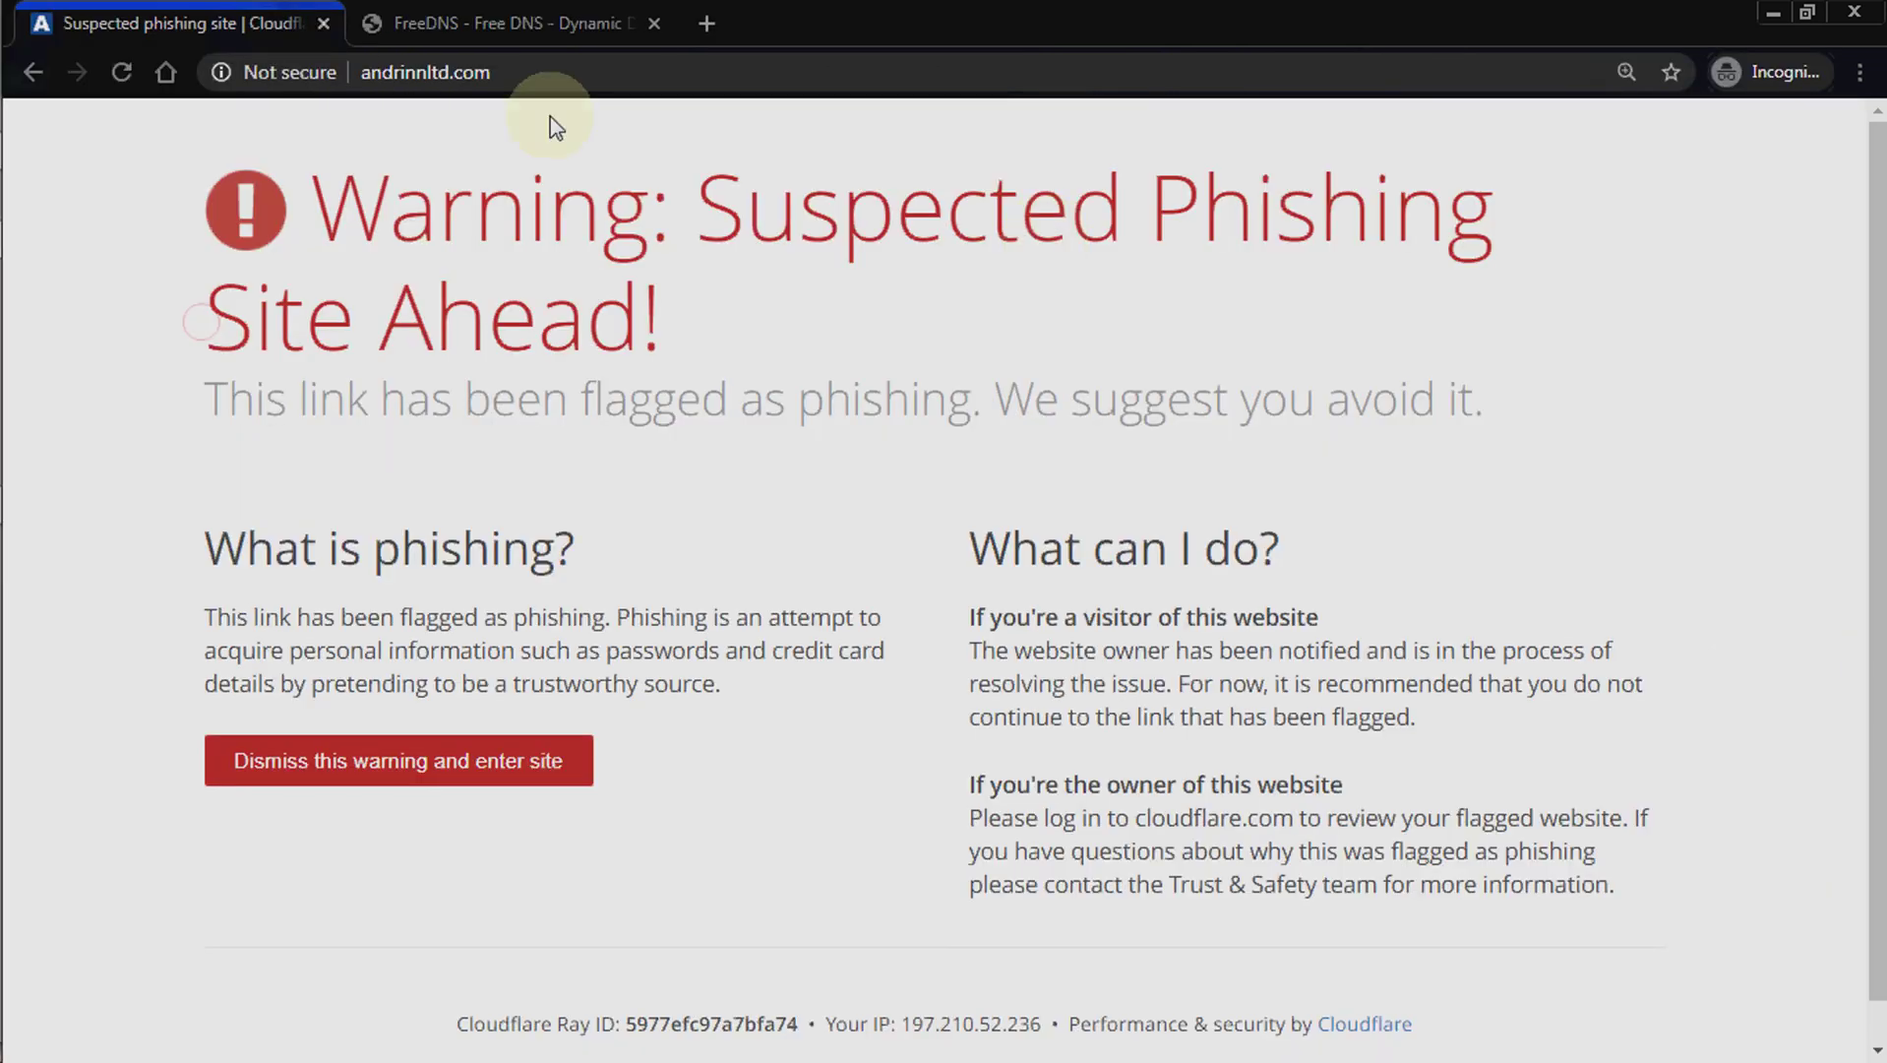
Examine the FreeDNS home page at freedns.afraid.org, including its sign-up options, and put the incognito window away.
left_click(511, 23)
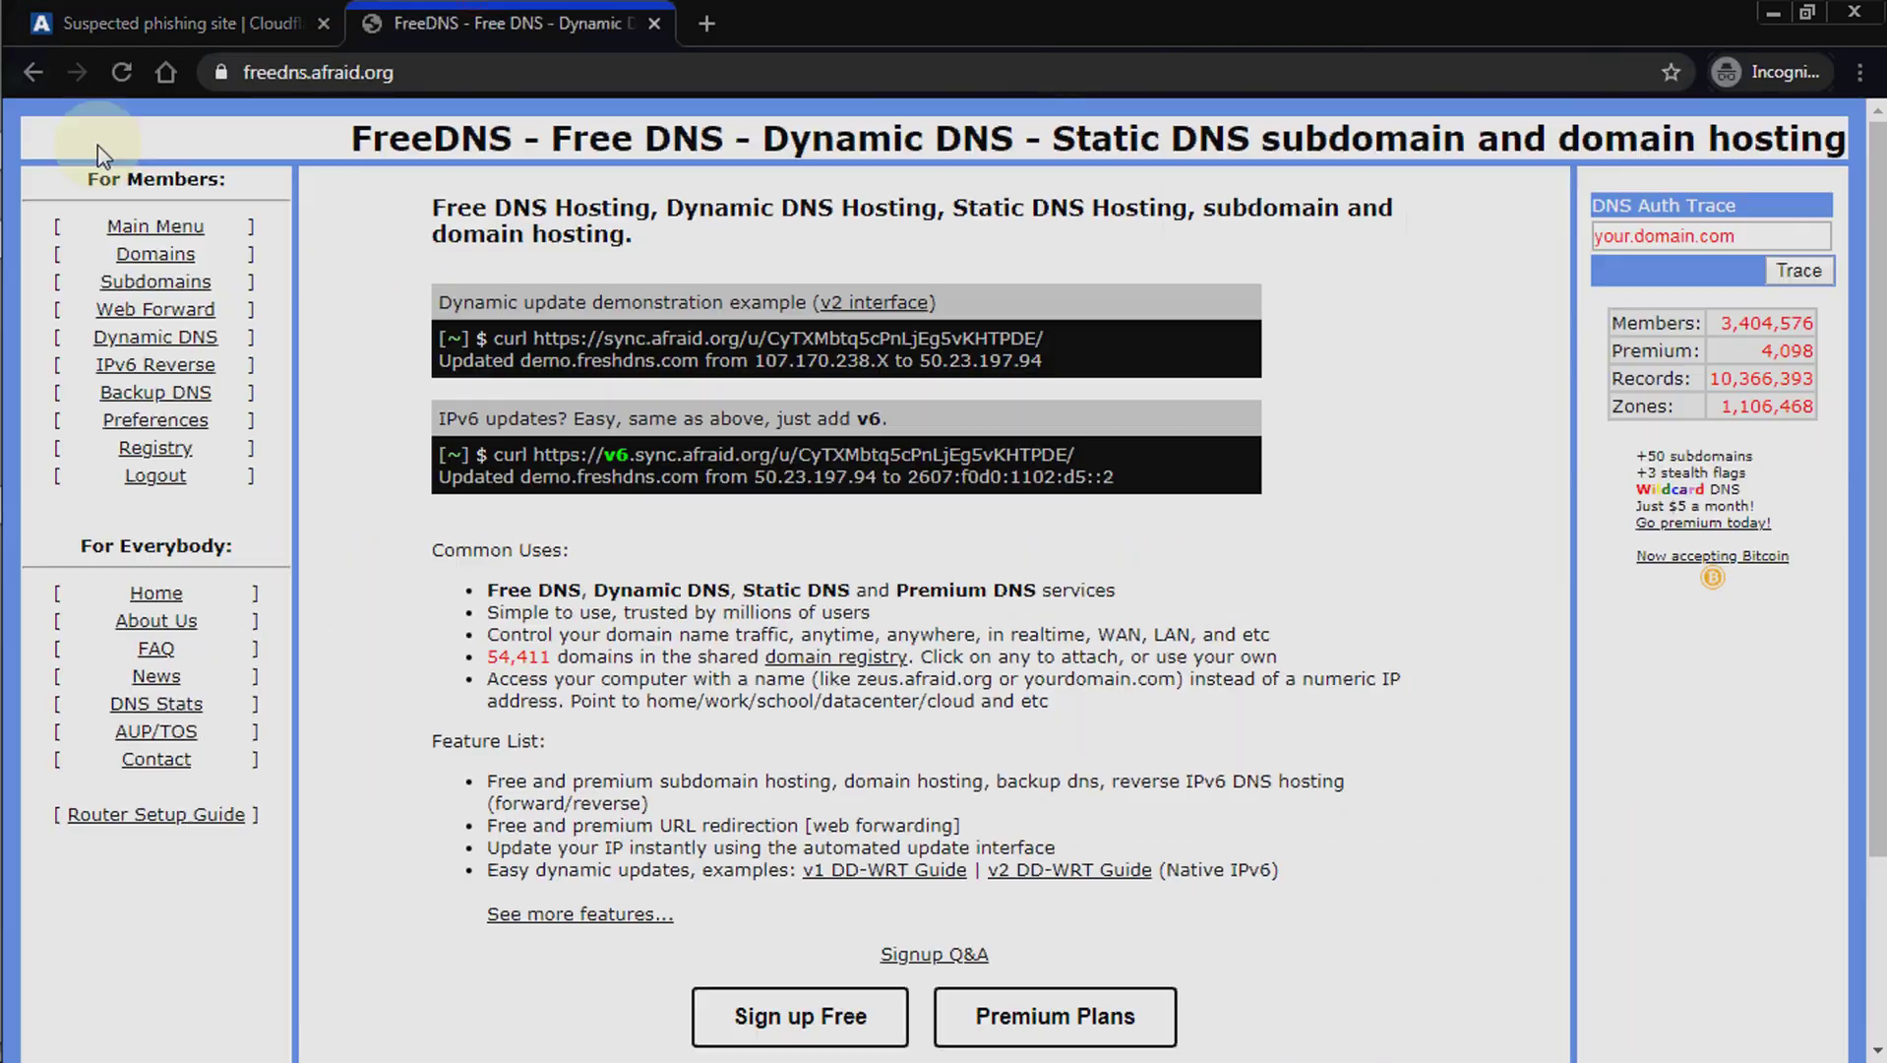
left_click(330, 79)
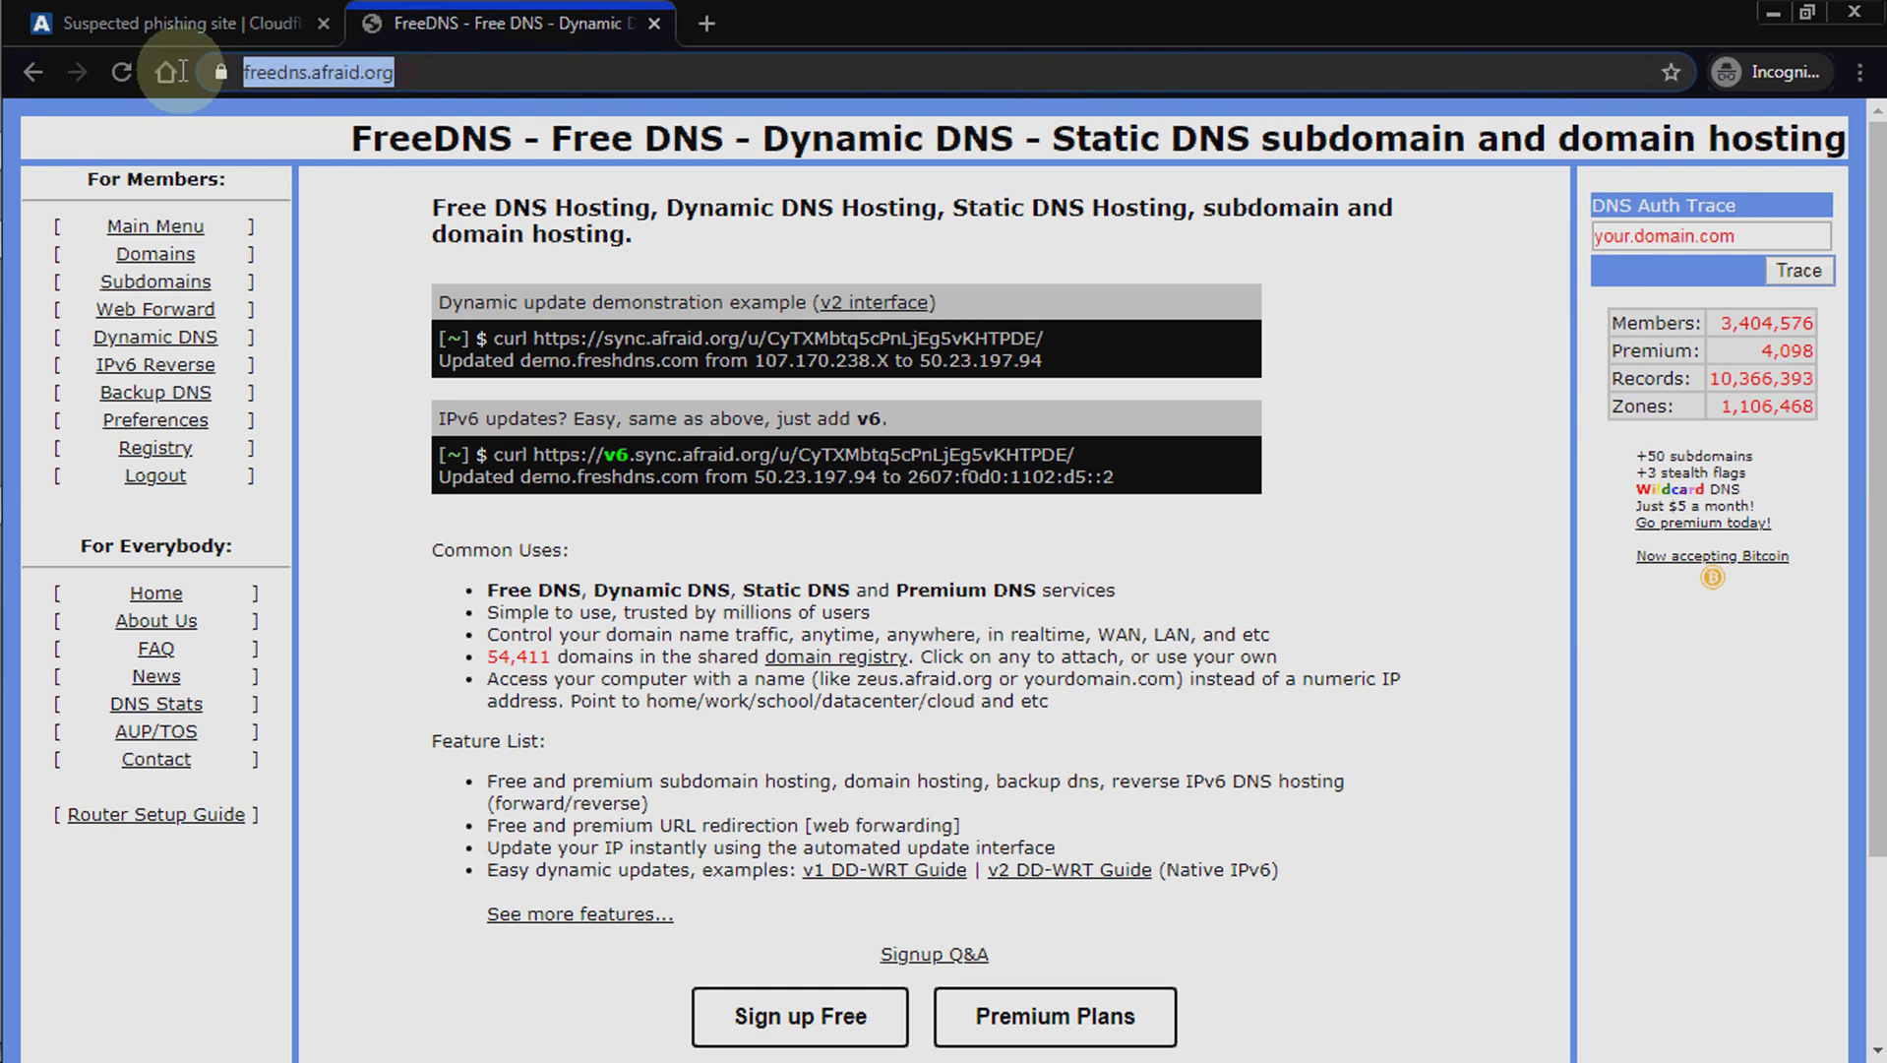
scroll(1201, 581, "down", 3)
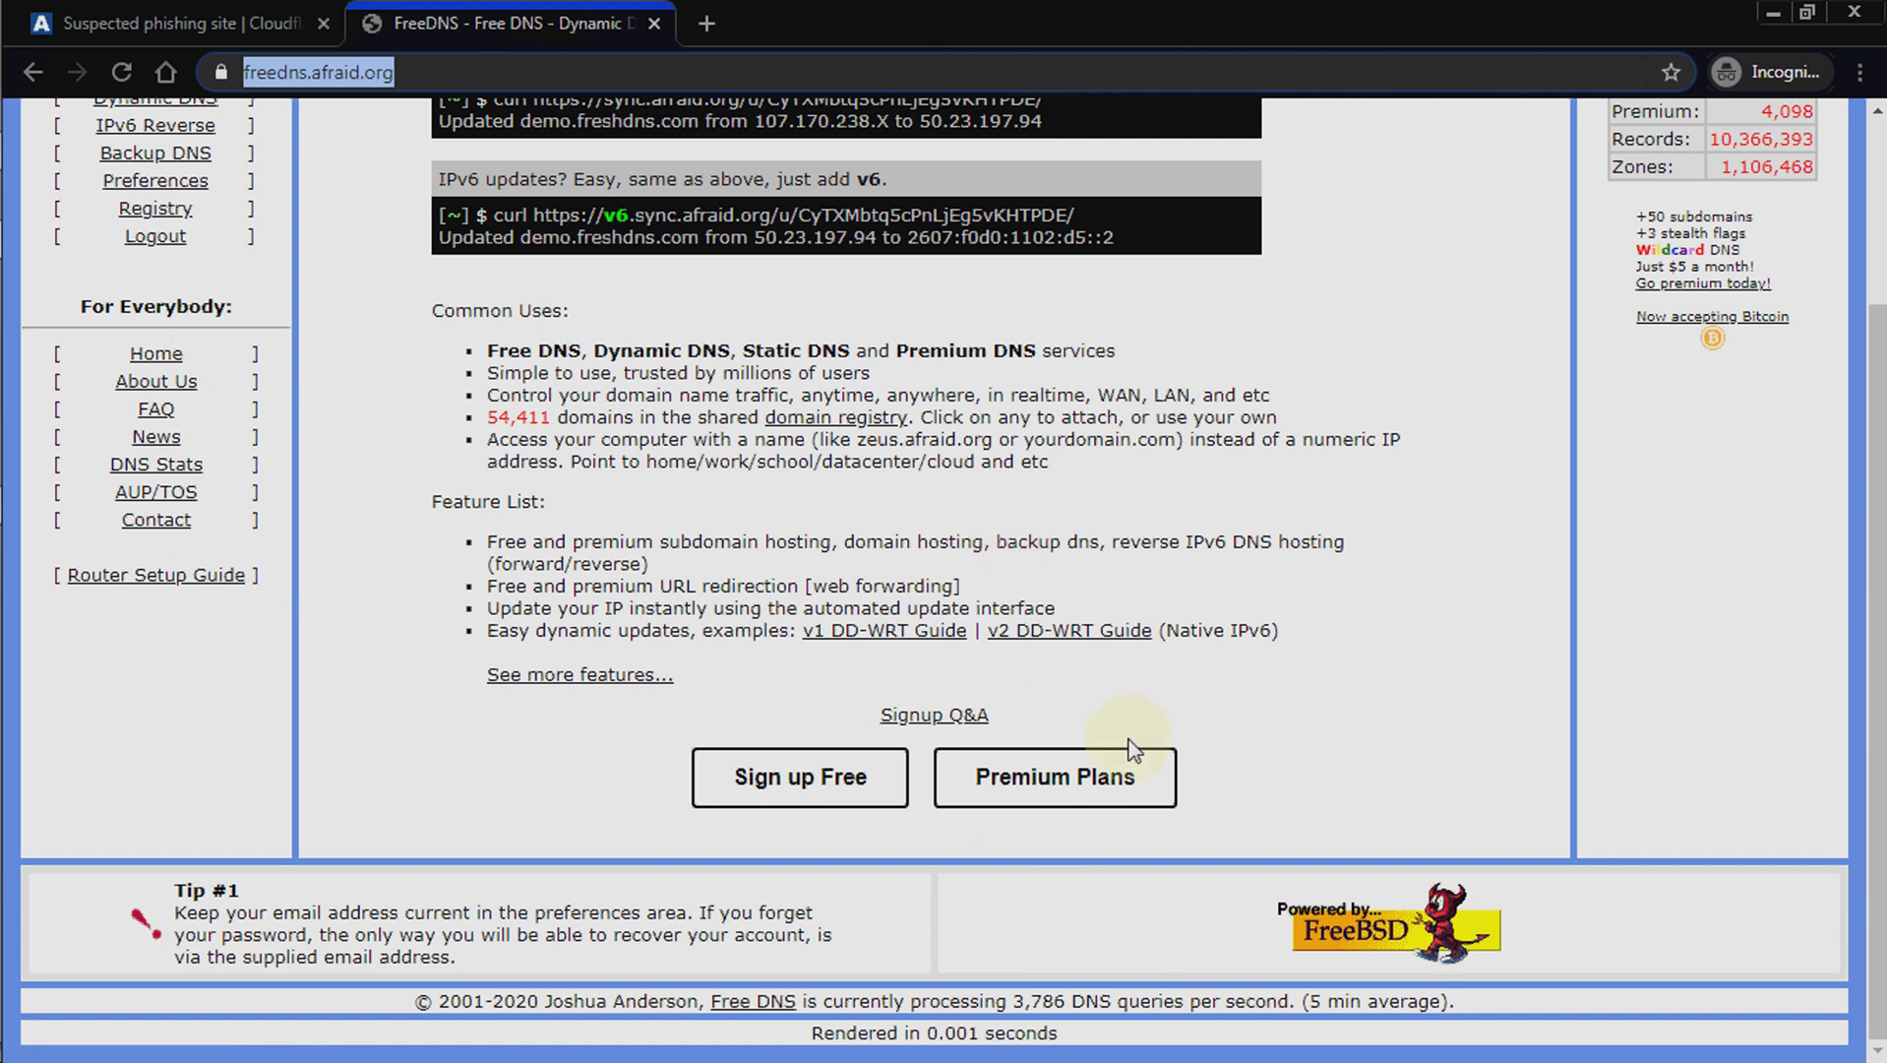
scroll(1675, 506, "up", 3)
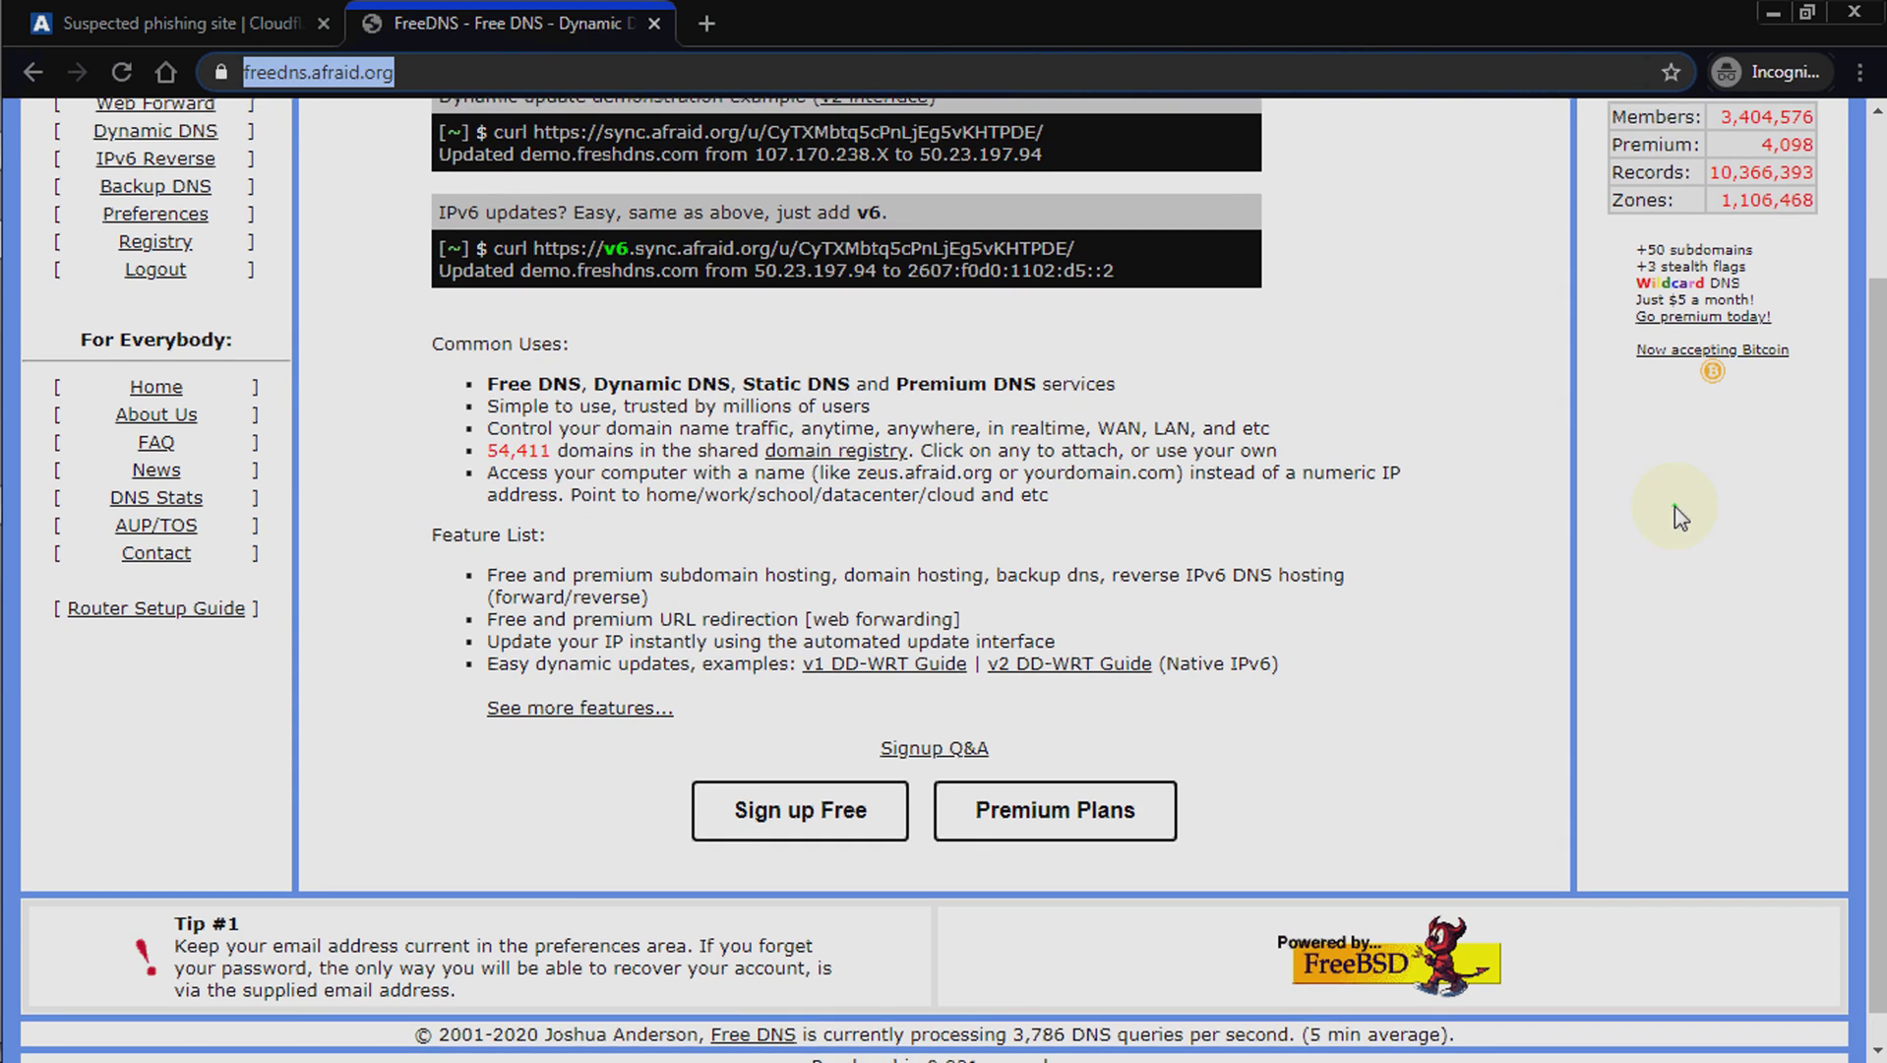
scroll(1518, 576, "down", 3)
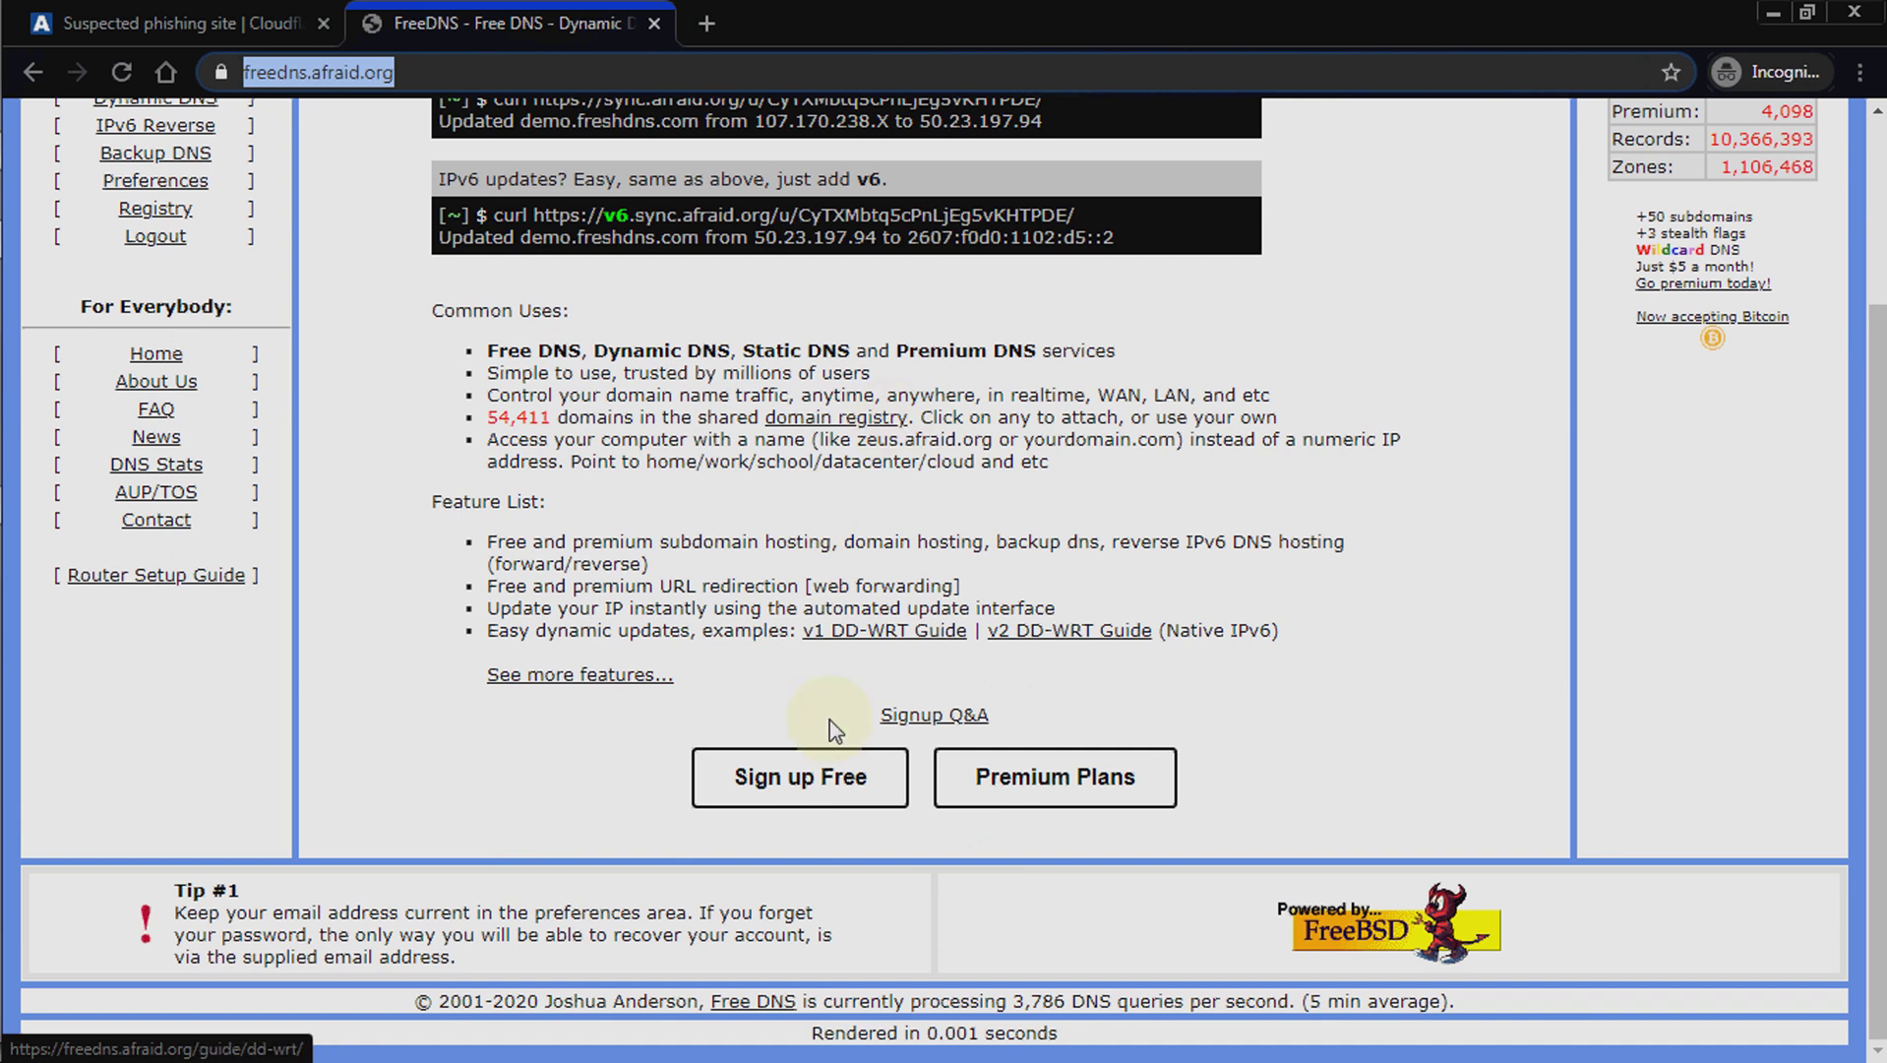
scroll(886, 443, "up", 3)
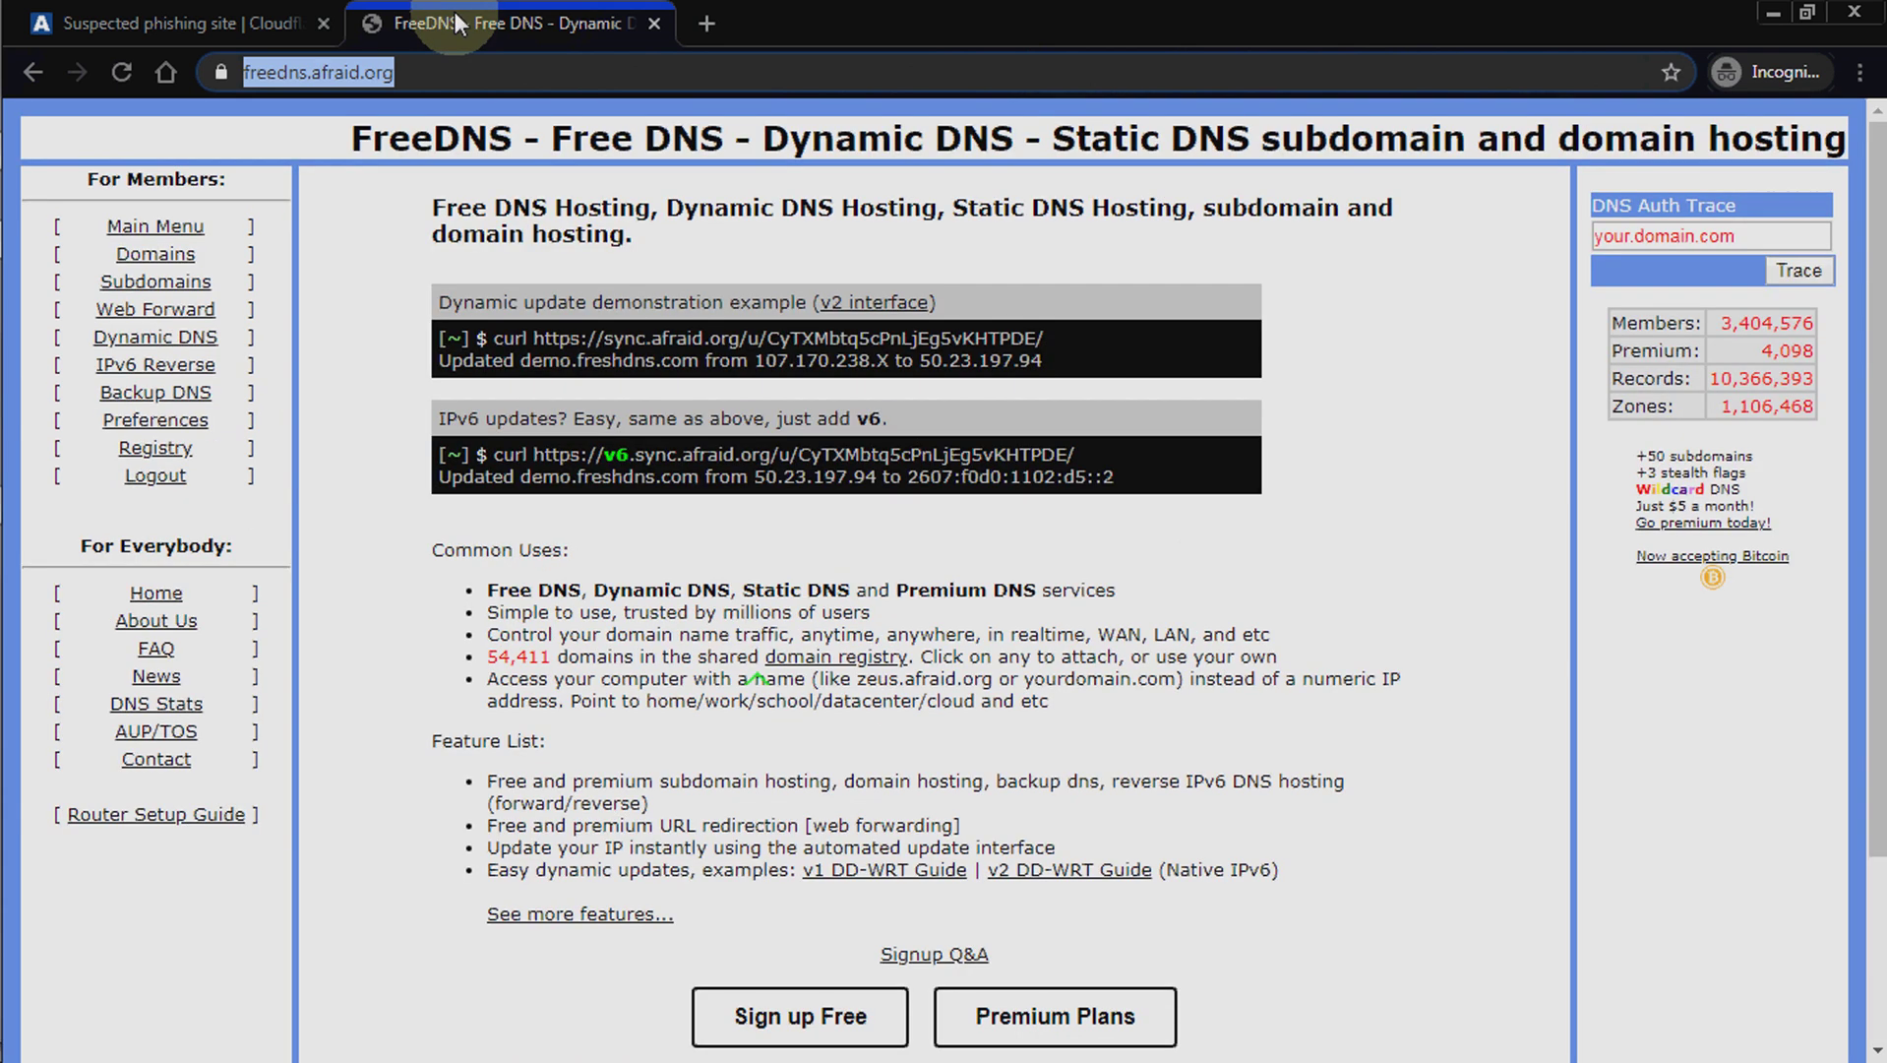
left_click(1773, 12)
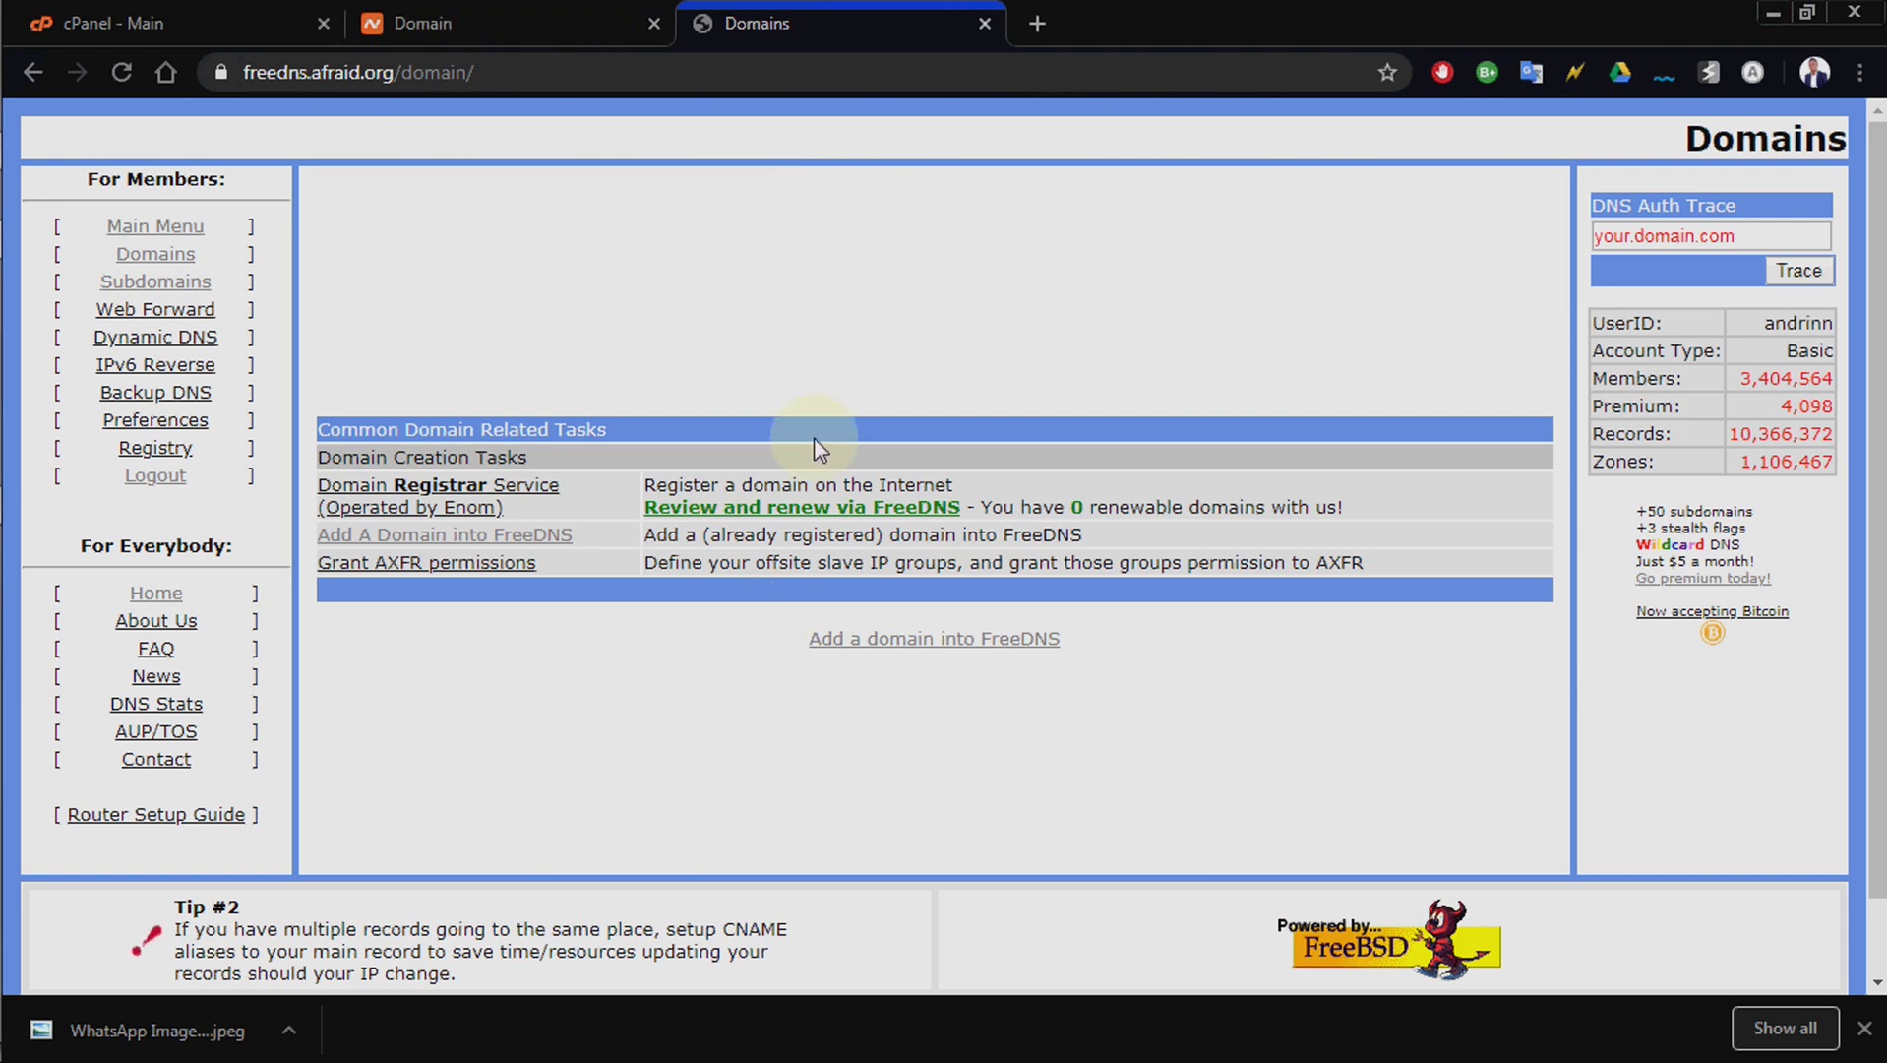
Open the FreeDNS form for adding a domain from the Domains page and review its required name servers.
left_click(136, 268)
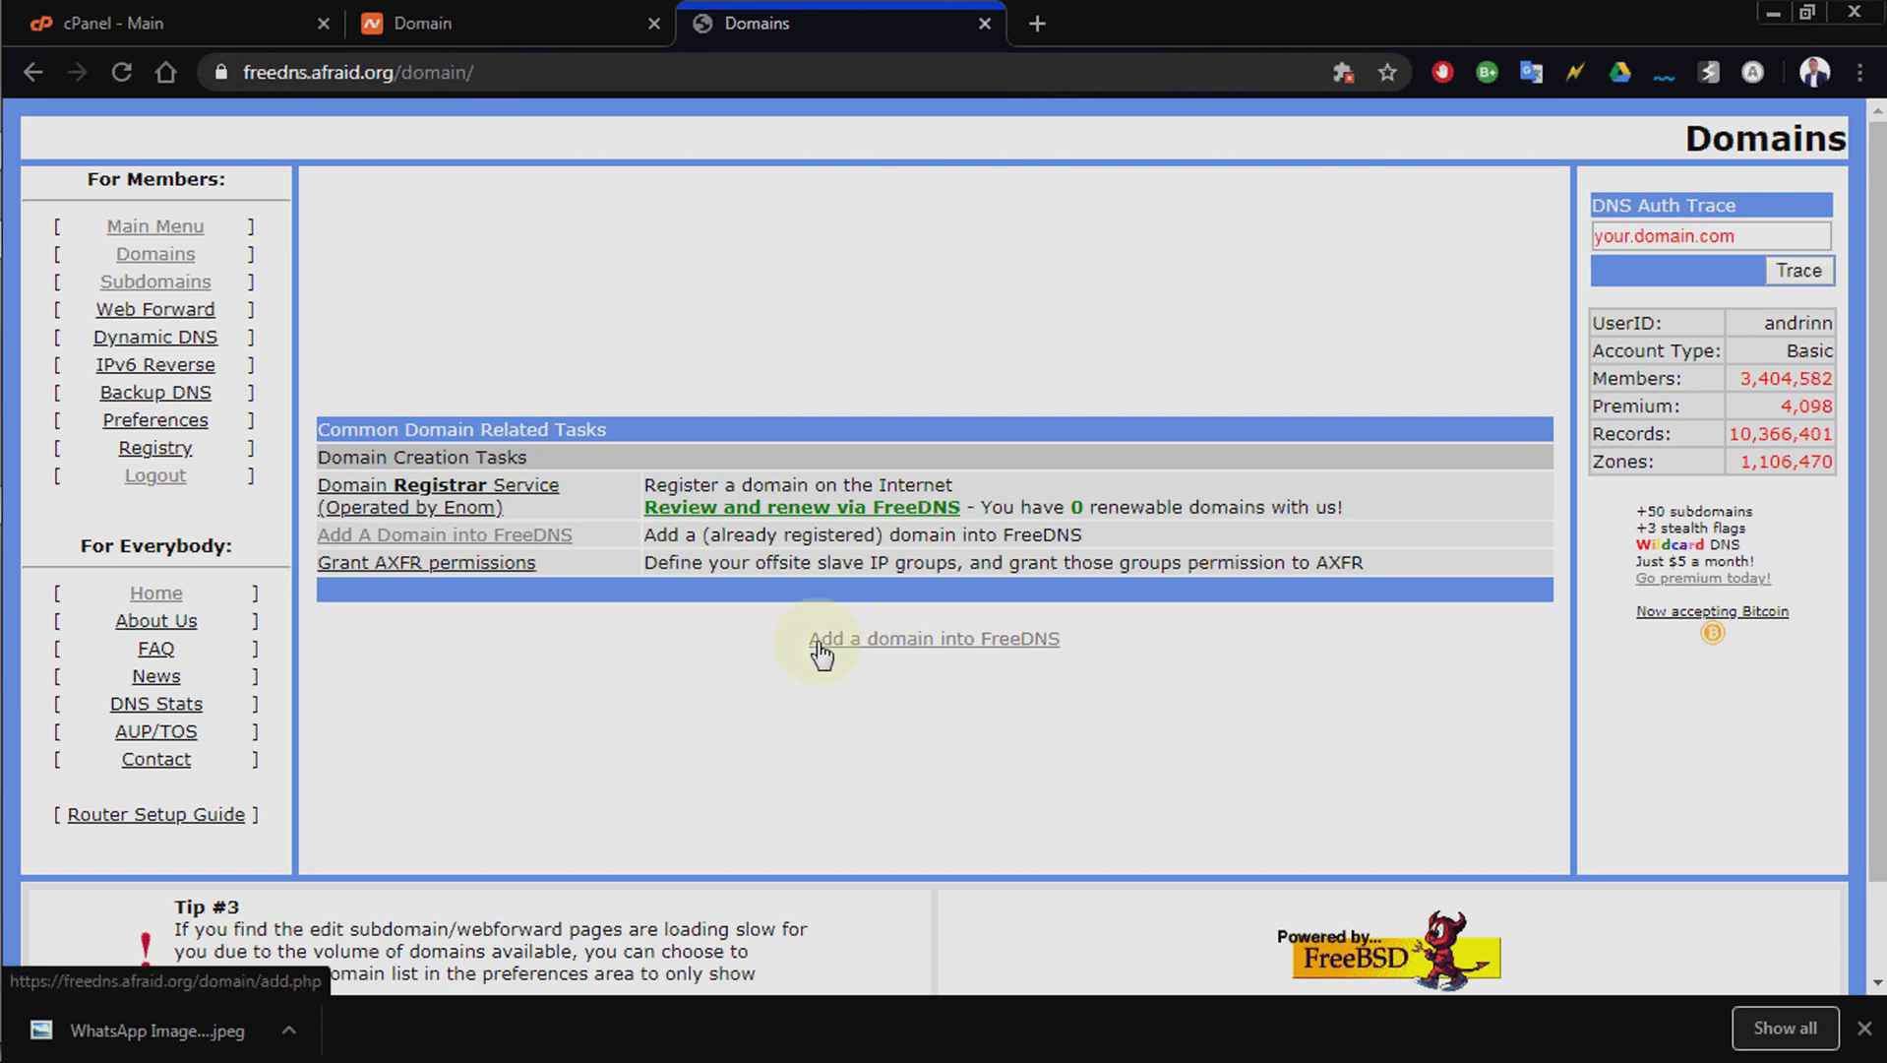
left_click(952, 641)
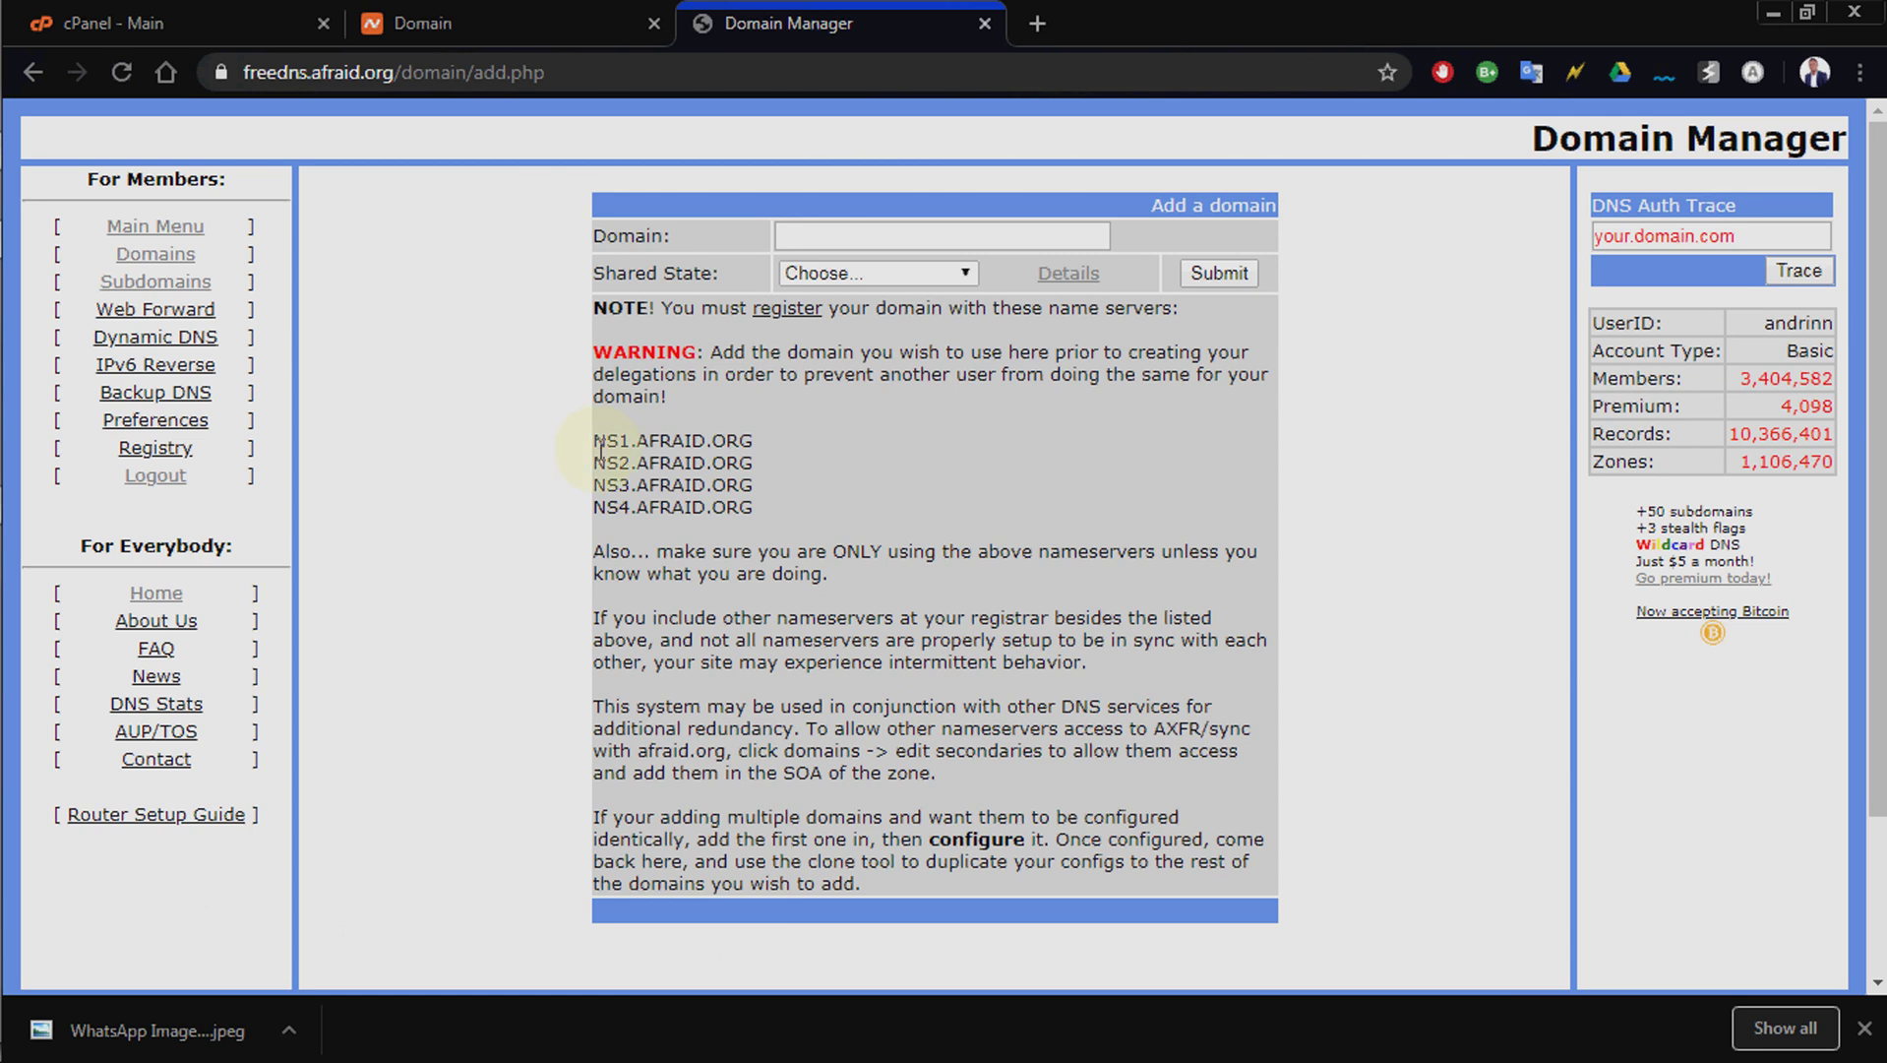
left_click_drag(598, 445, 763, 522)
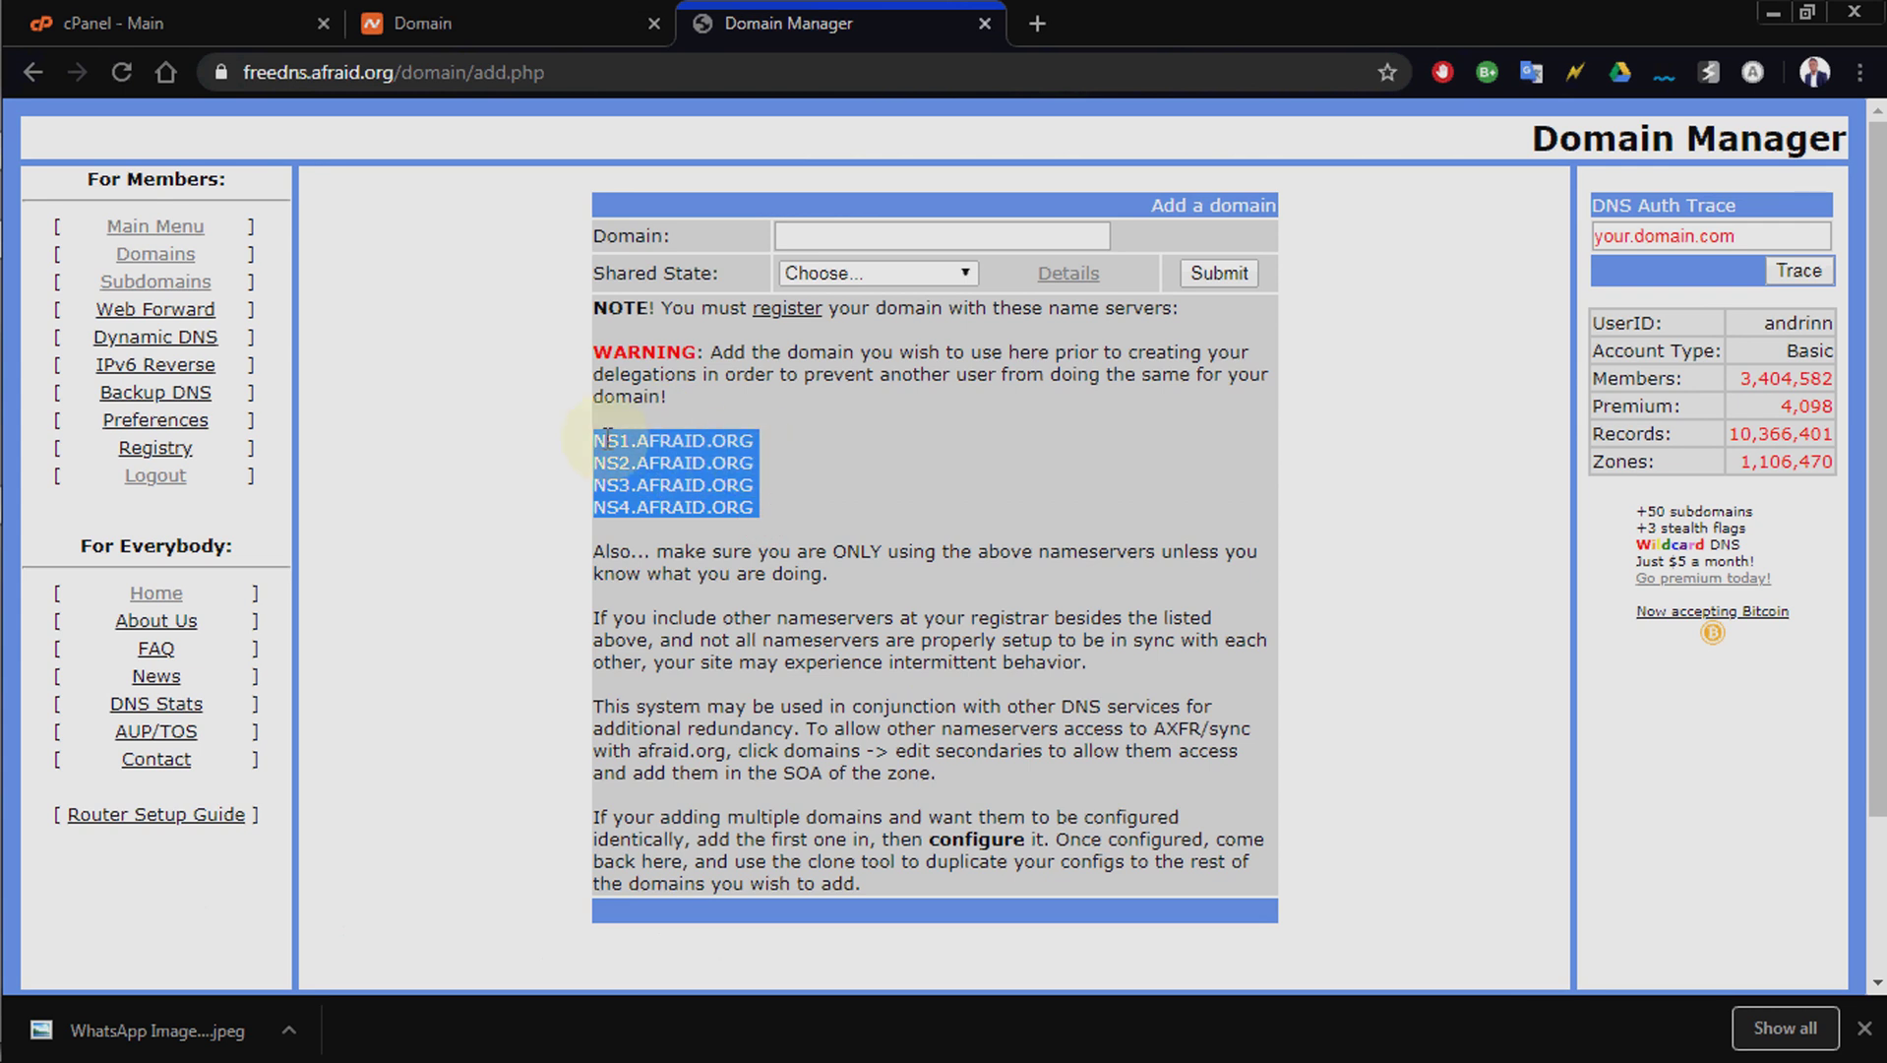
left_click(596, 441)
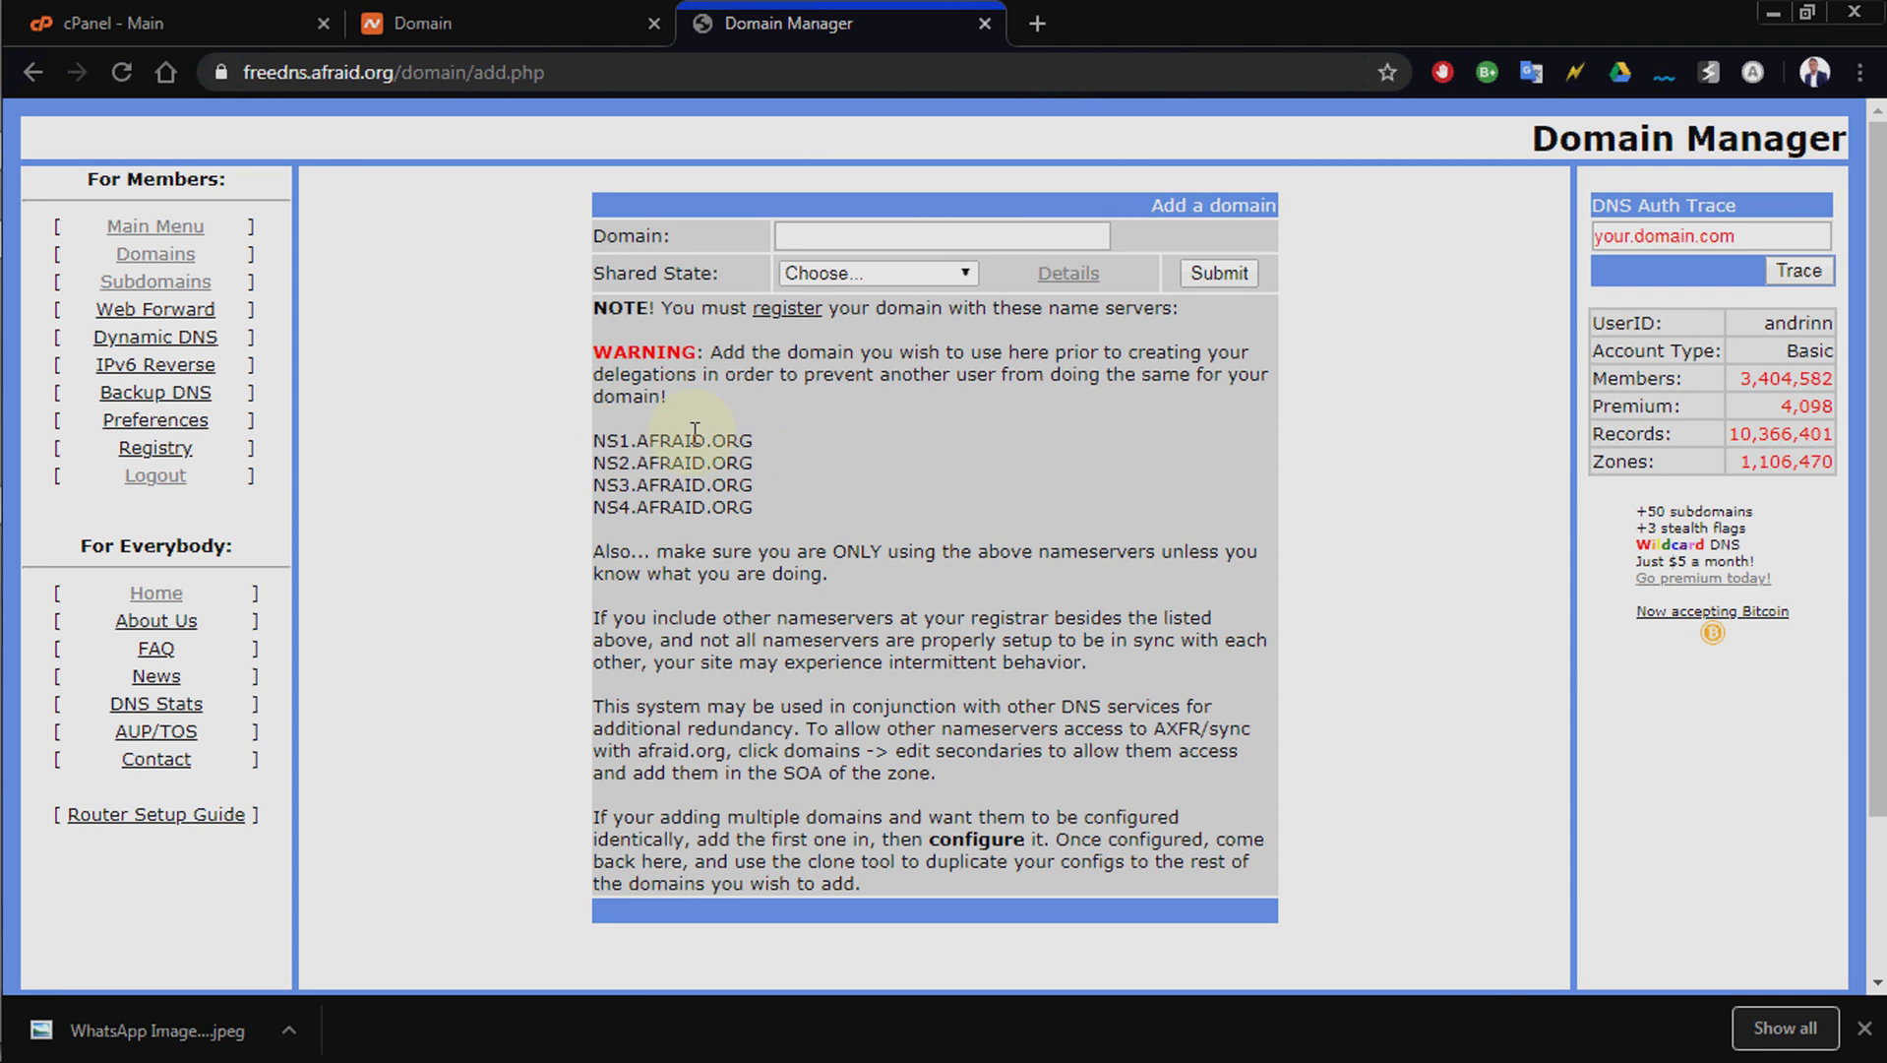
Replace the first custom nameserver of andrinnltd.com in Namecheap with NS1.AFRAID.ORG, copied from the FreeDNS page.
left_click(423, 23)
scroll(624, 316, "up", 7)
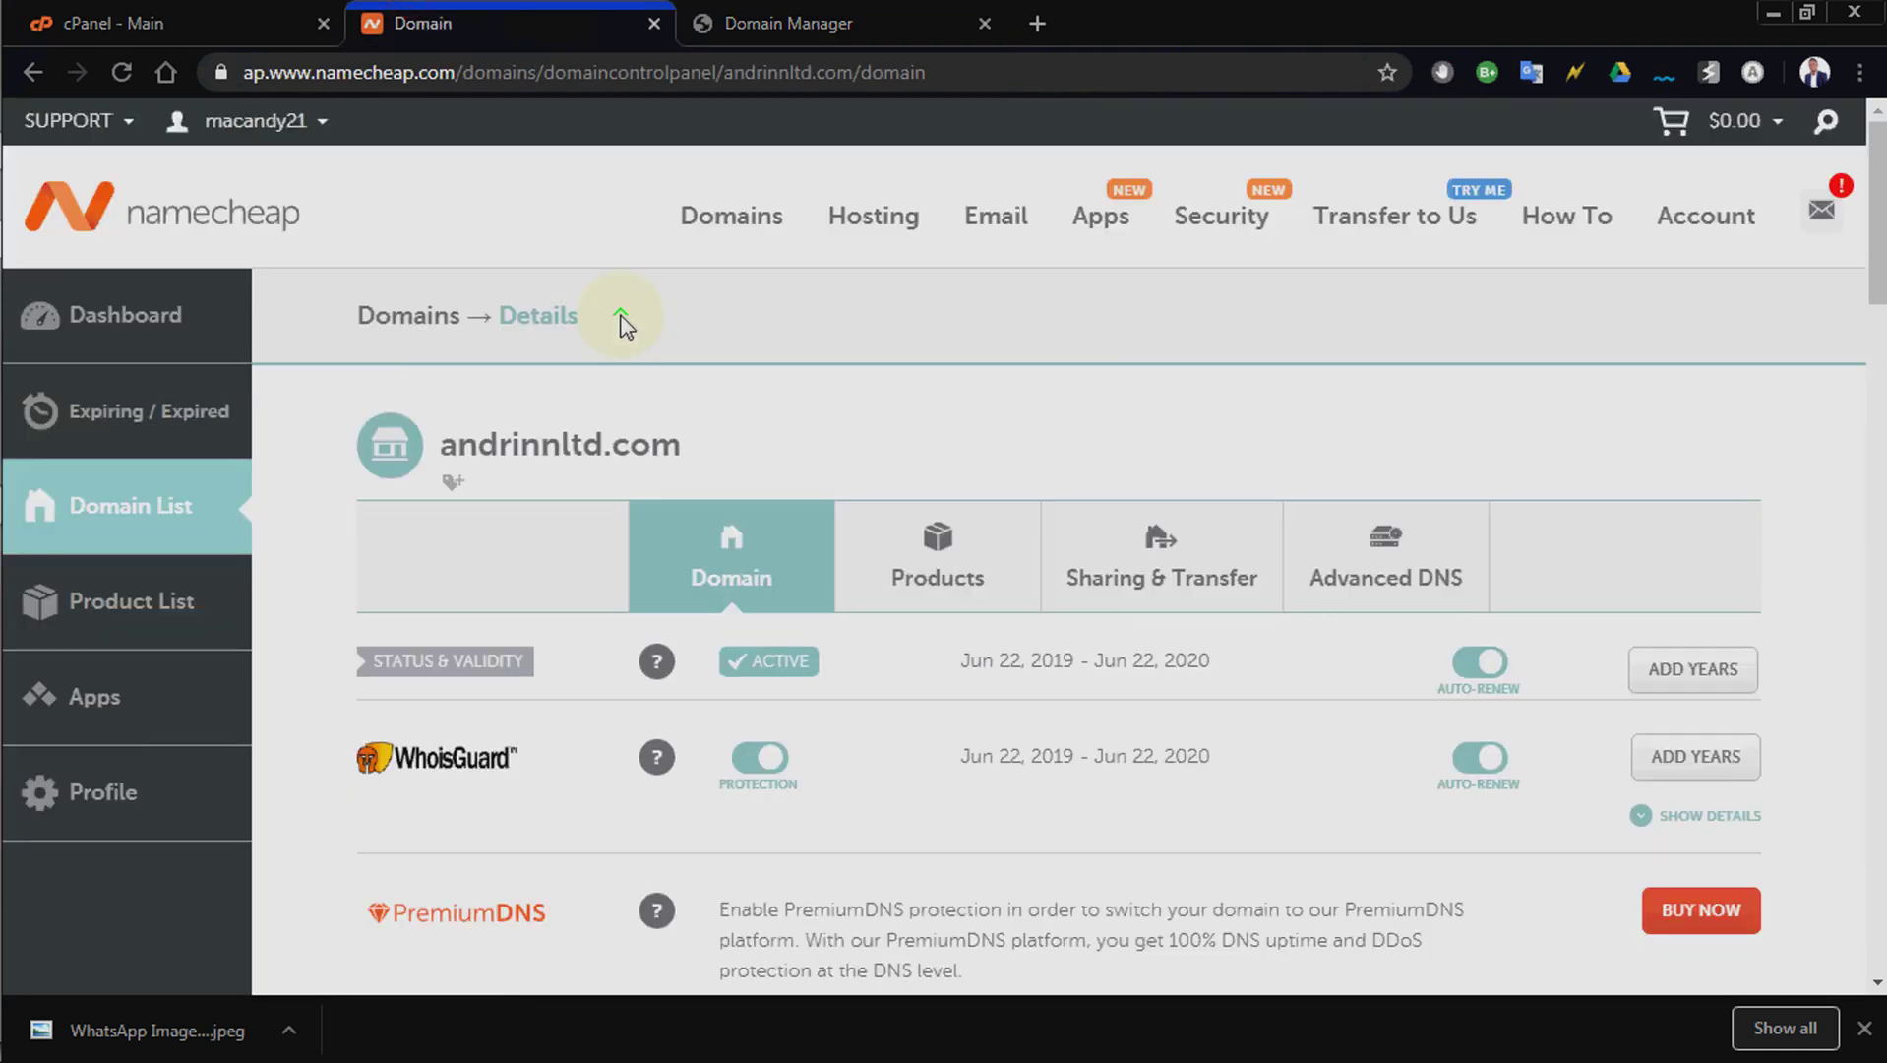
scroll(584, 457, "down", 5)
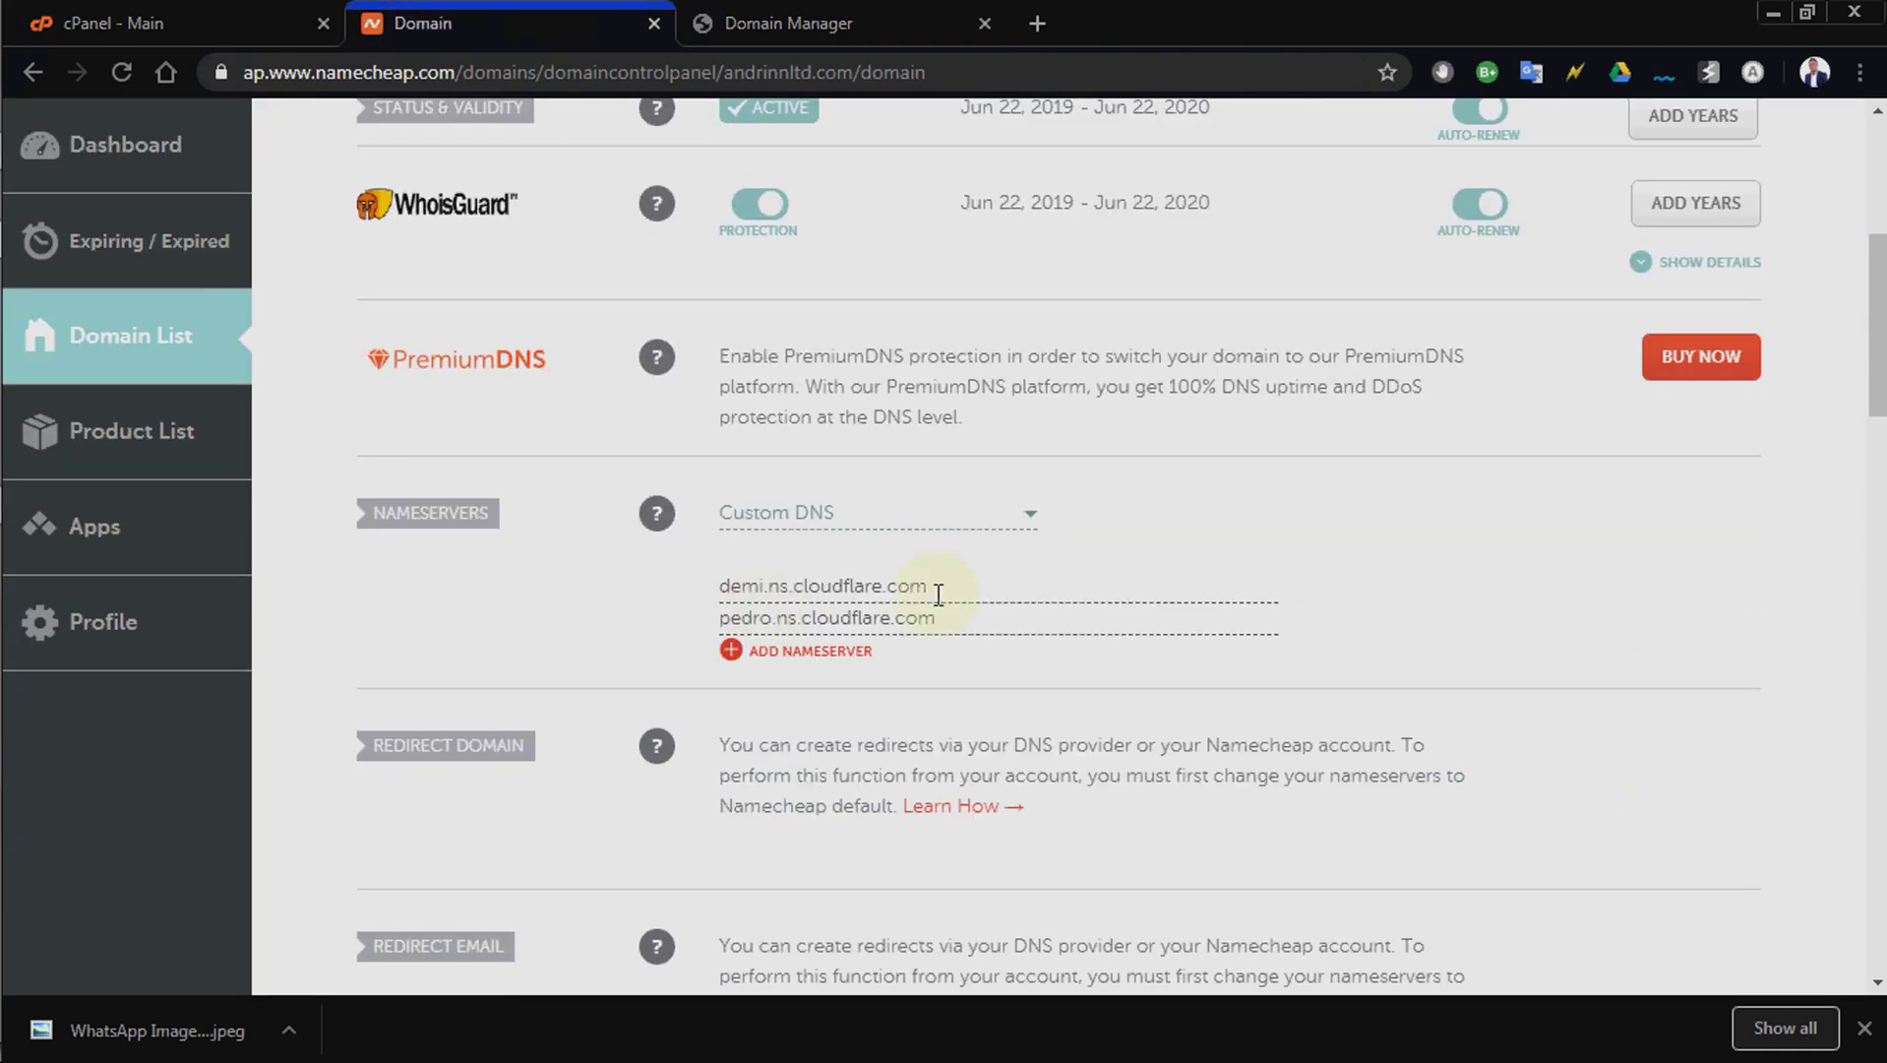
left_click(891, 19)
left_click_drag(755, 441, 592, 446)
key("ctrl+c")
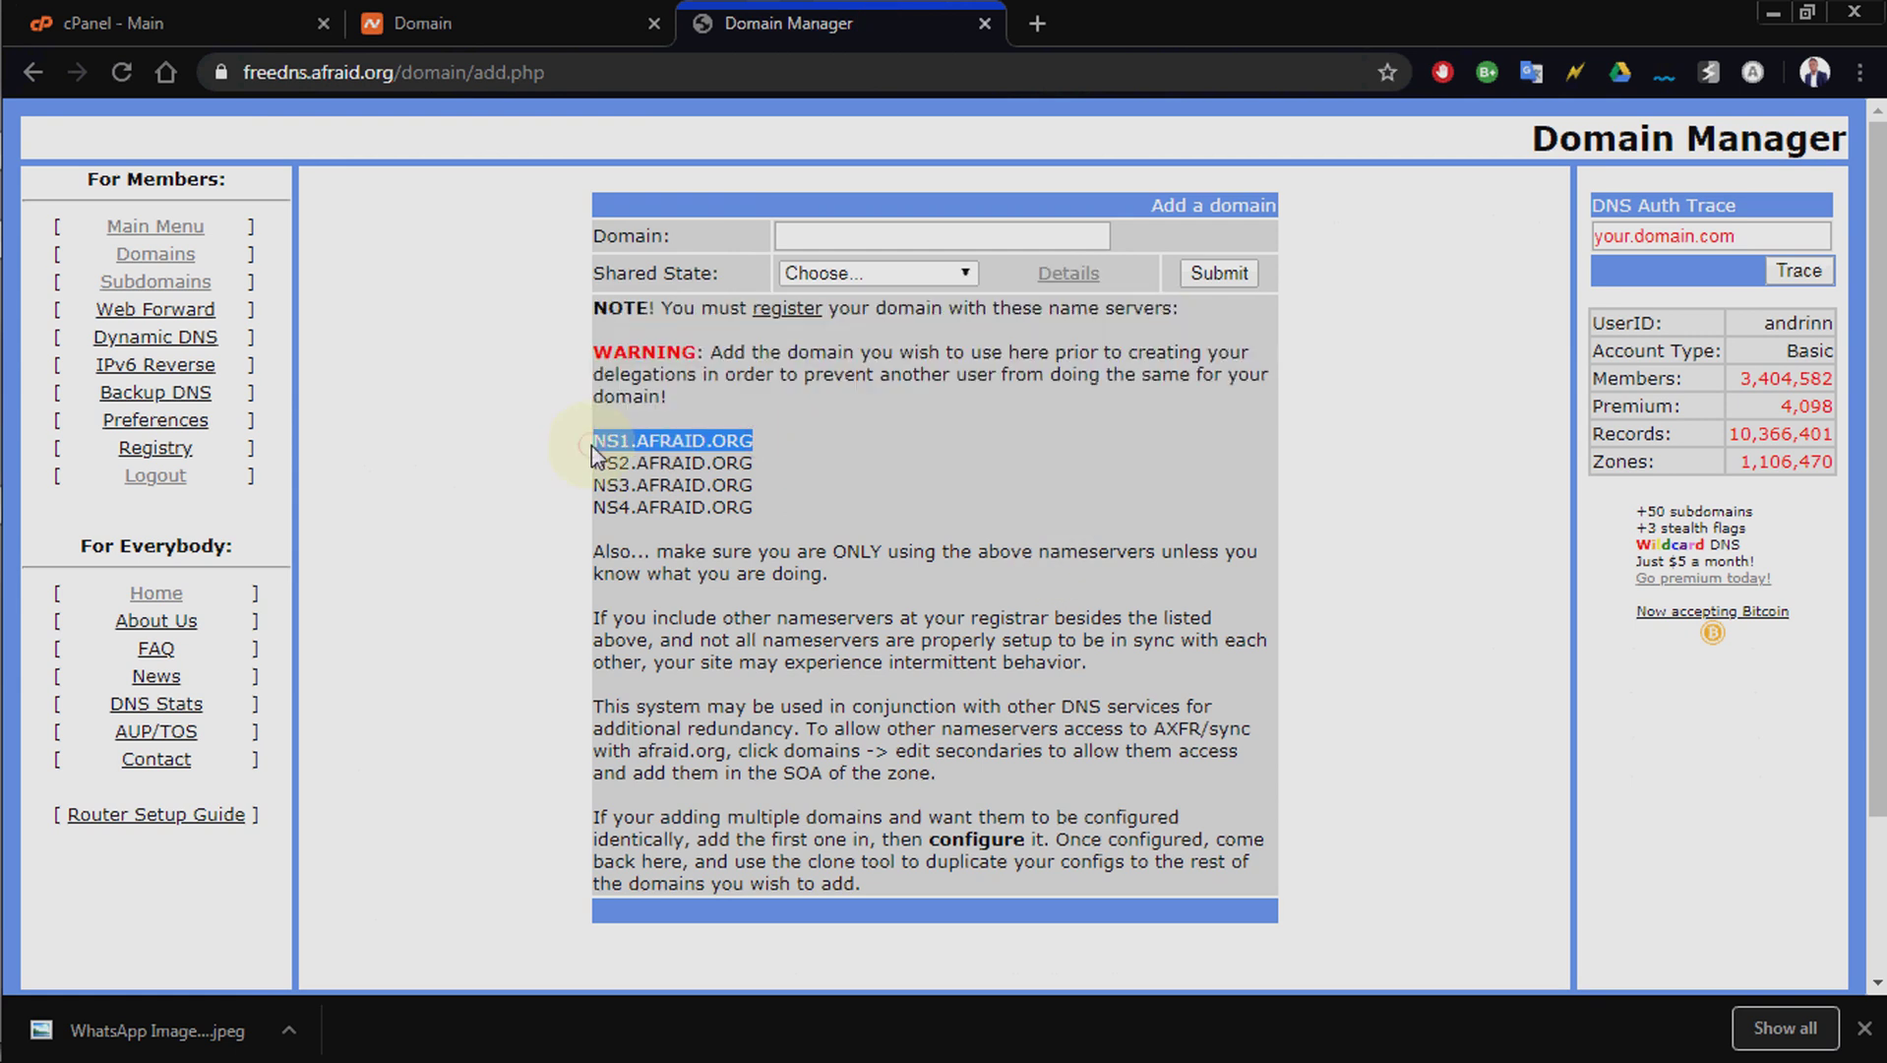
left_click(467, 3)
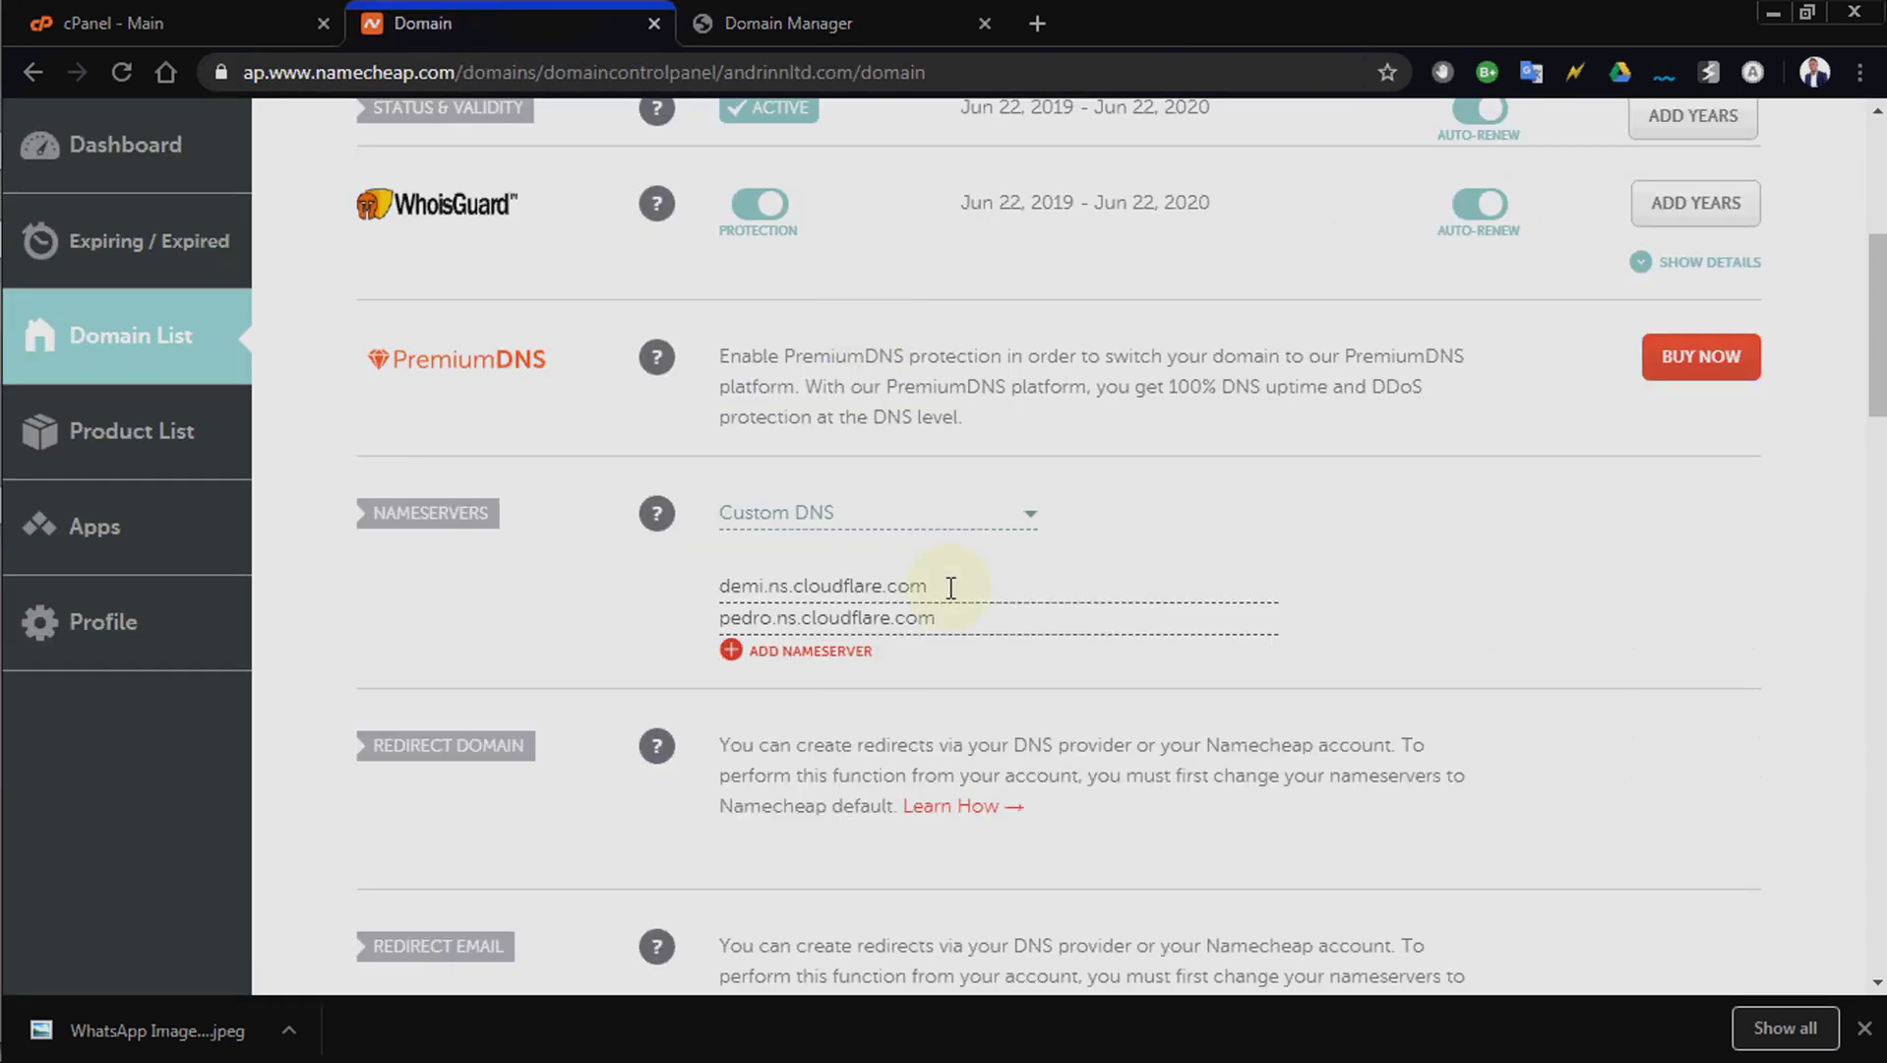
left_click_drag(951, 587, 484, 602)
key("ctrl+v")
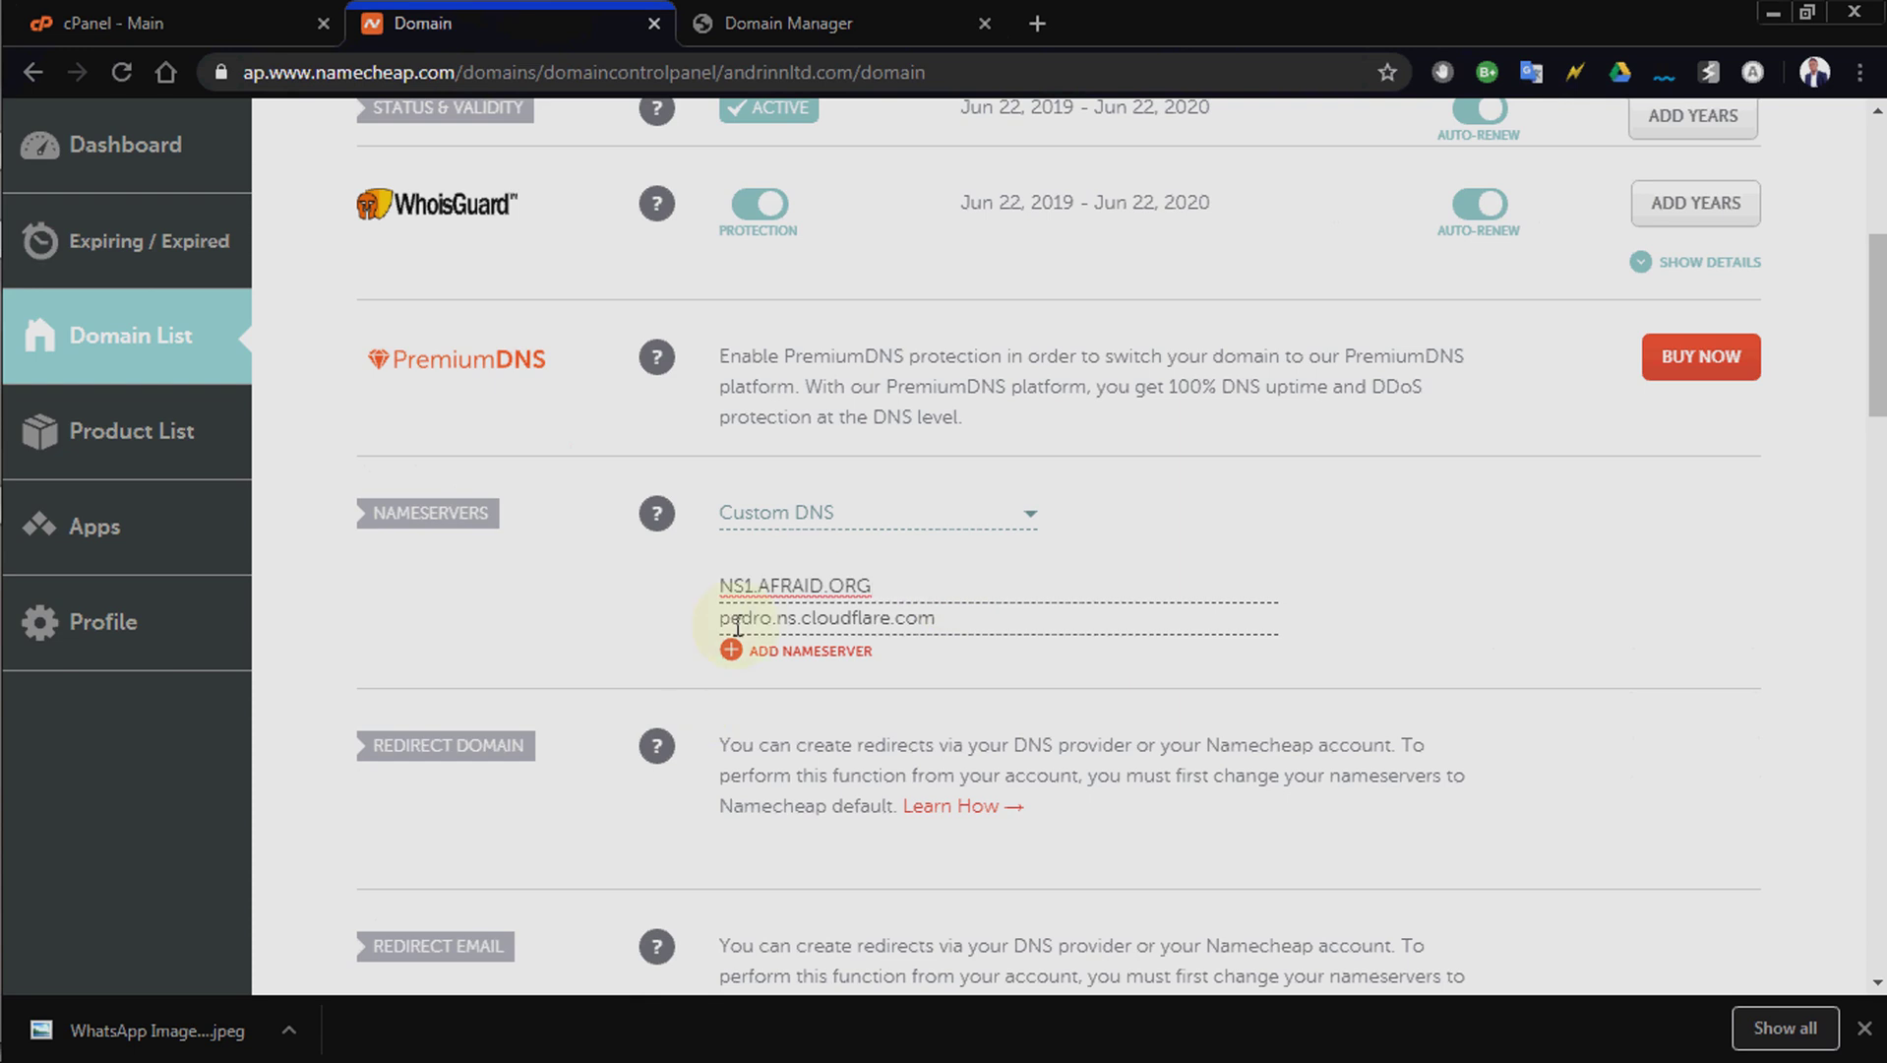
Replace the second custom nameserver with NS2.AFRAID.ORG.
left_click_drag(943, 619, 711, 640)
key("ctrl+v")
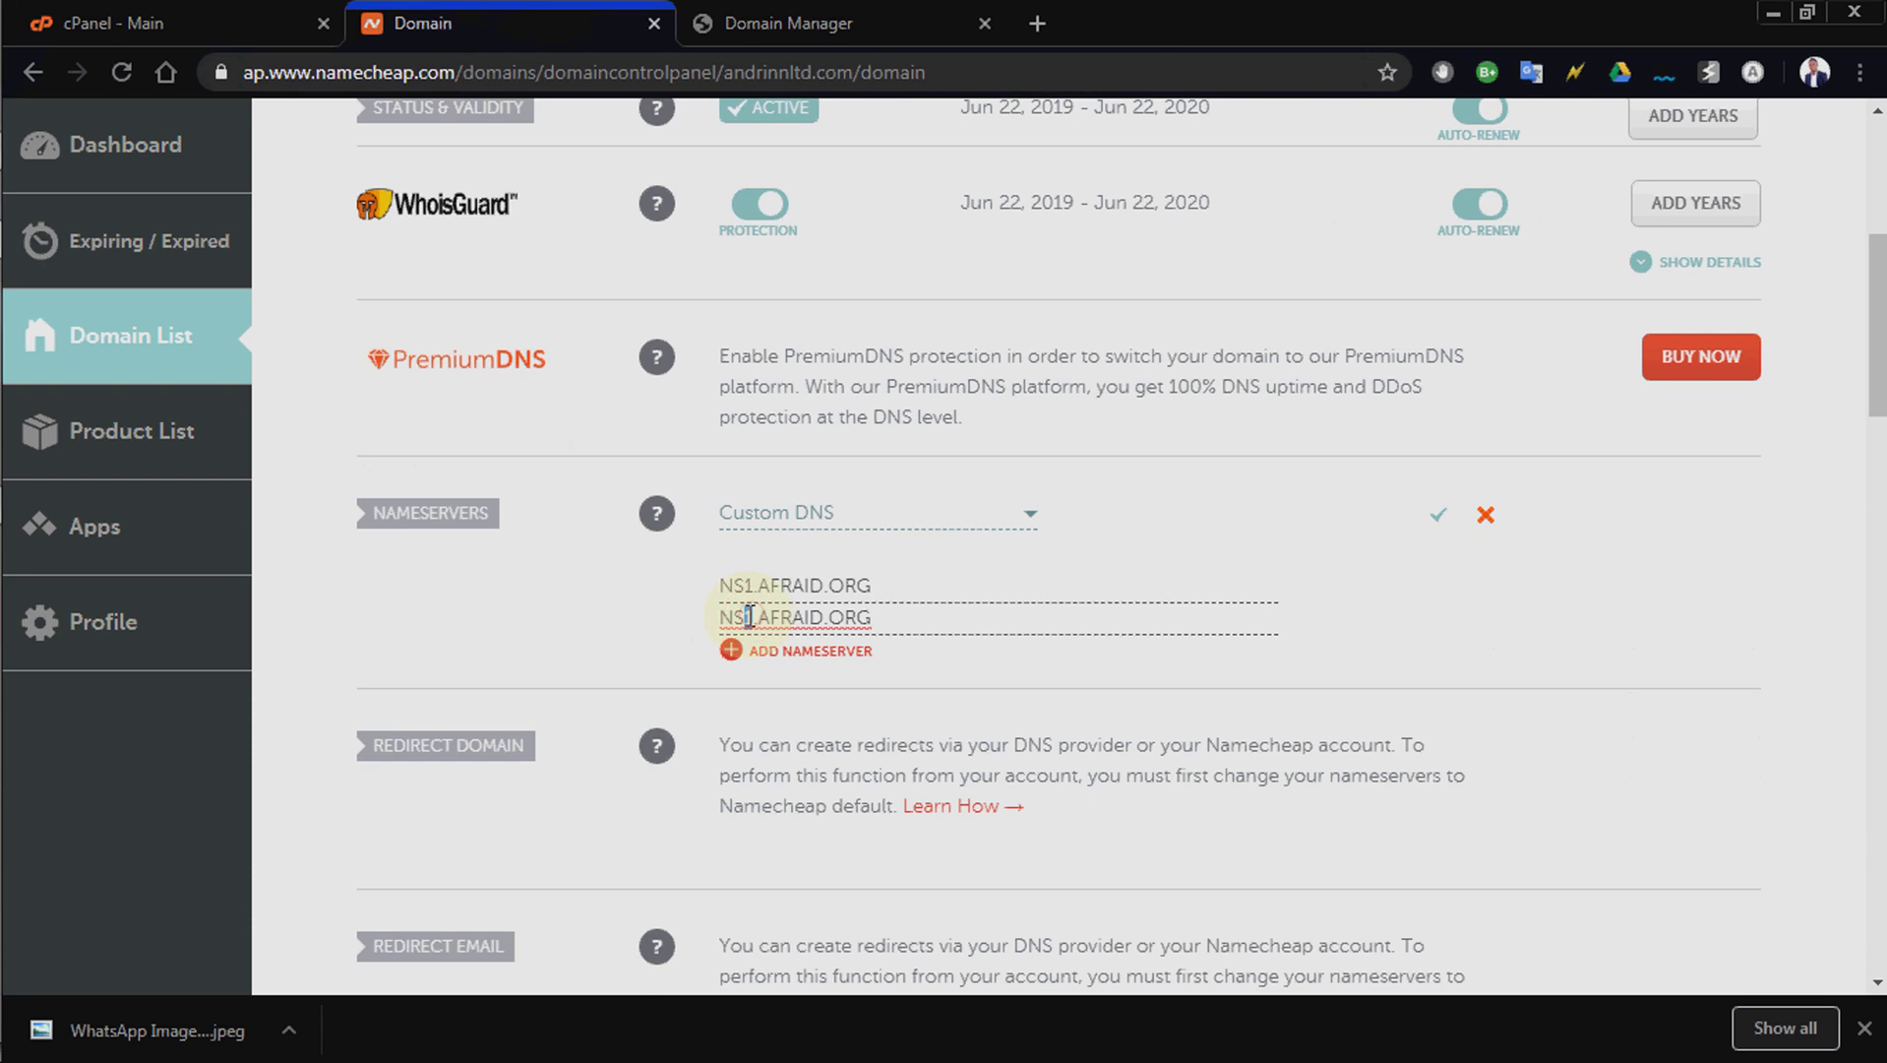
left_click(748, 617)
key("BackSpace")
type("2")
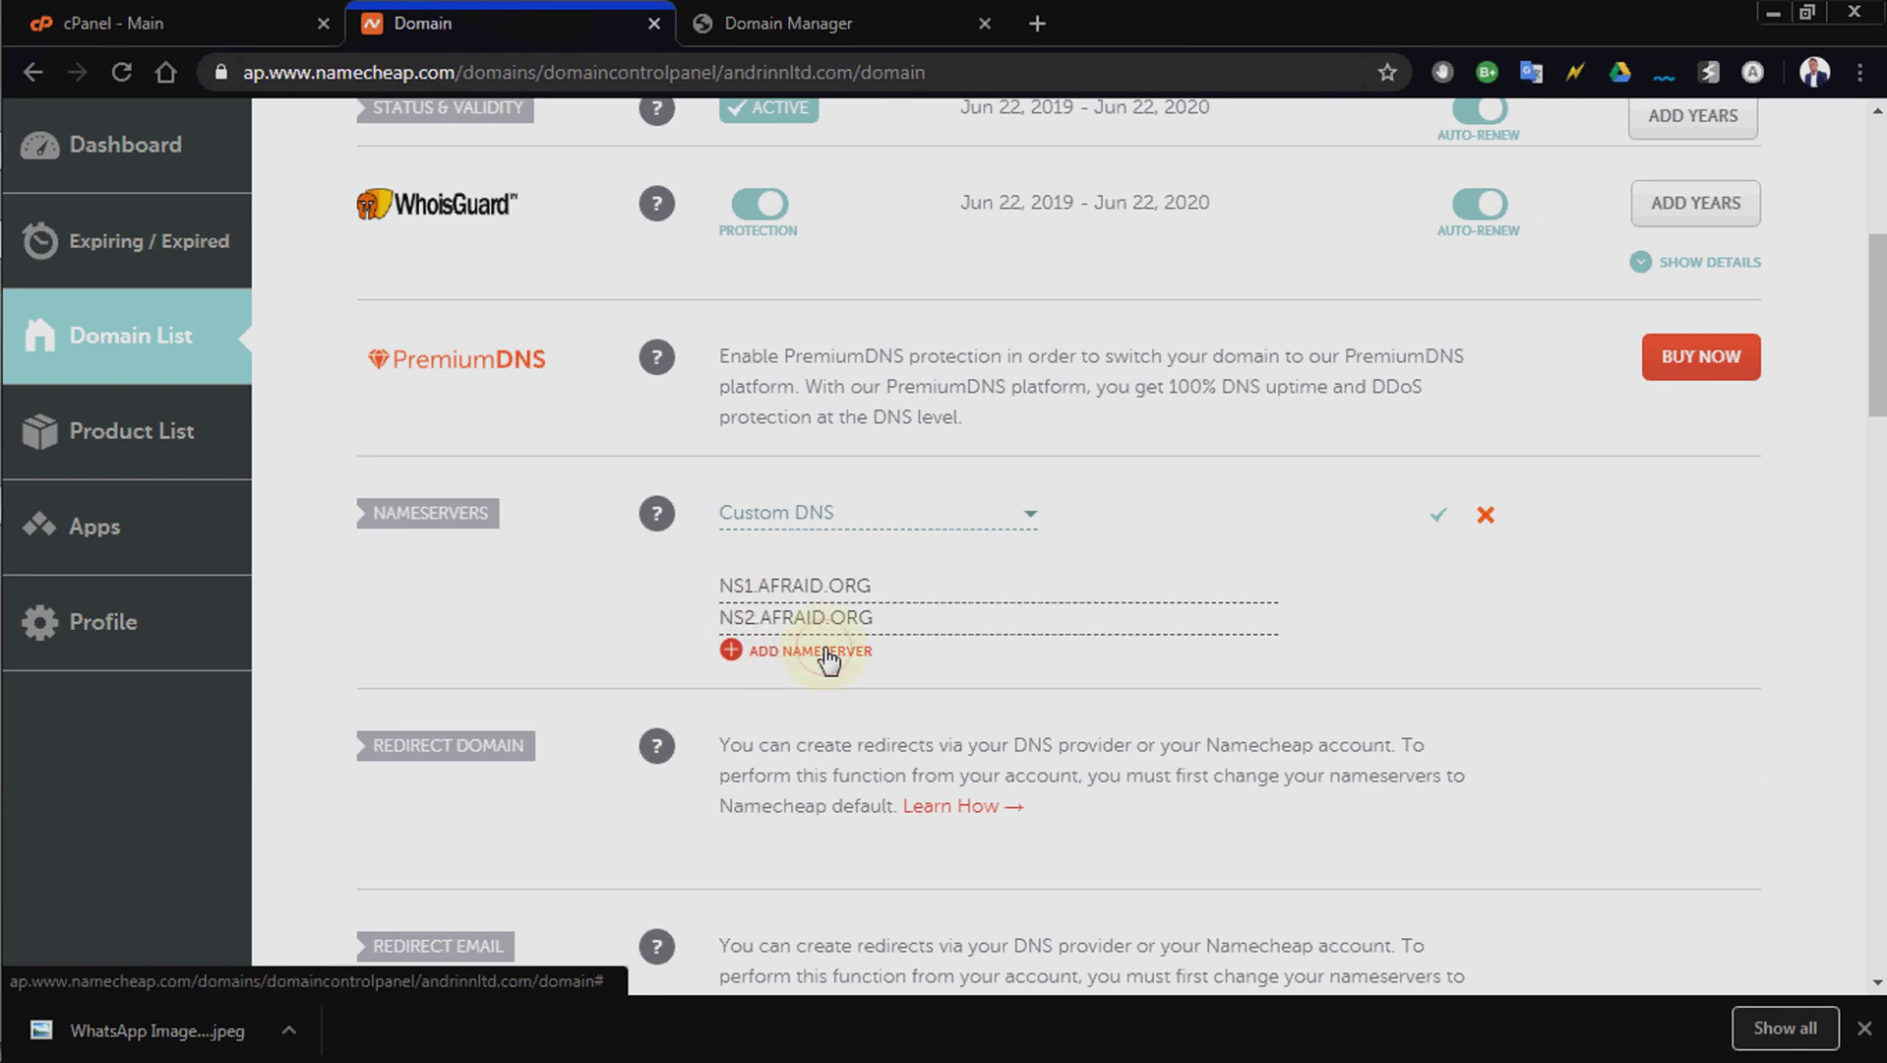
Add a third nameserver entry and fill it with NS2.AFRAID.ORG.
left_click(828, 653)
left_click(830, 649)
type("NS1.AFRAID.ORG")
left_click(749, 651)
left_click_drag(747, 651, 756, 656)
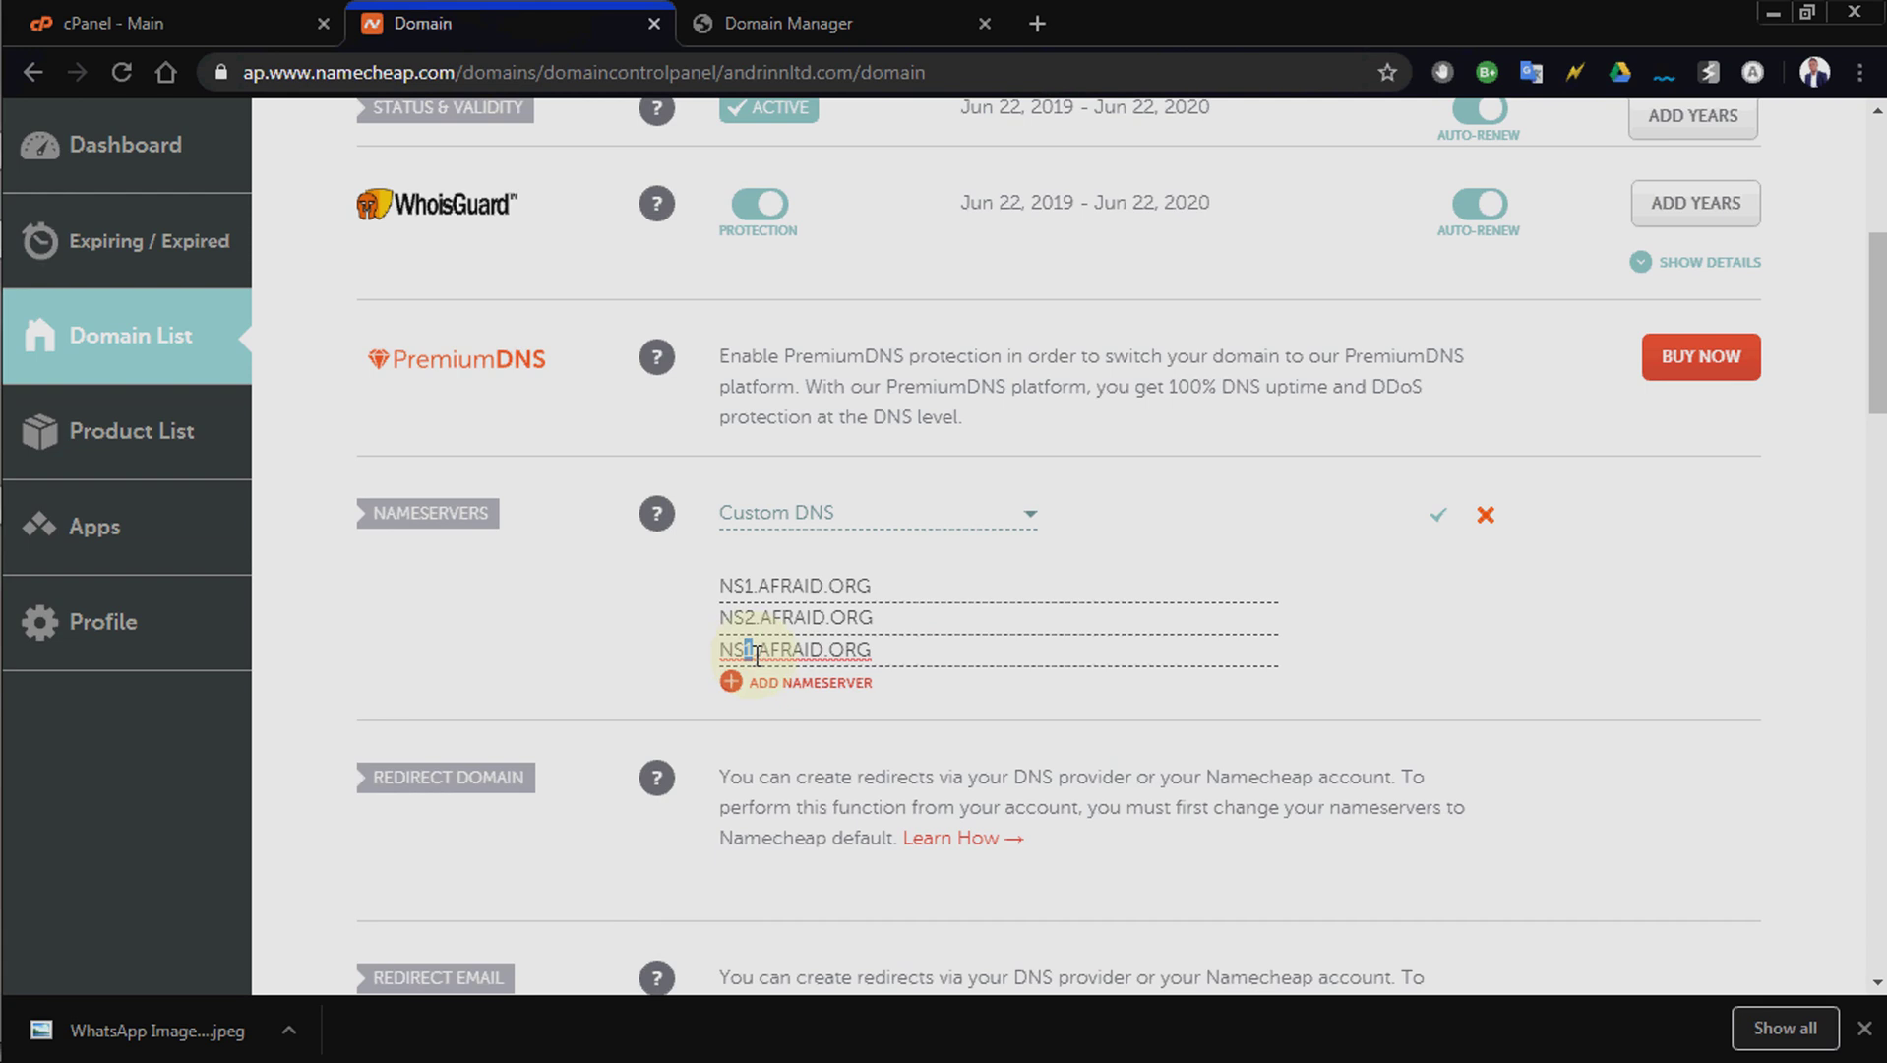
type("2")
Add a fourth nameserver entry containing NS1.AFRAID.ORG and correct the third one to NS3.AFRAID.ORG.
left_click(795, 685)
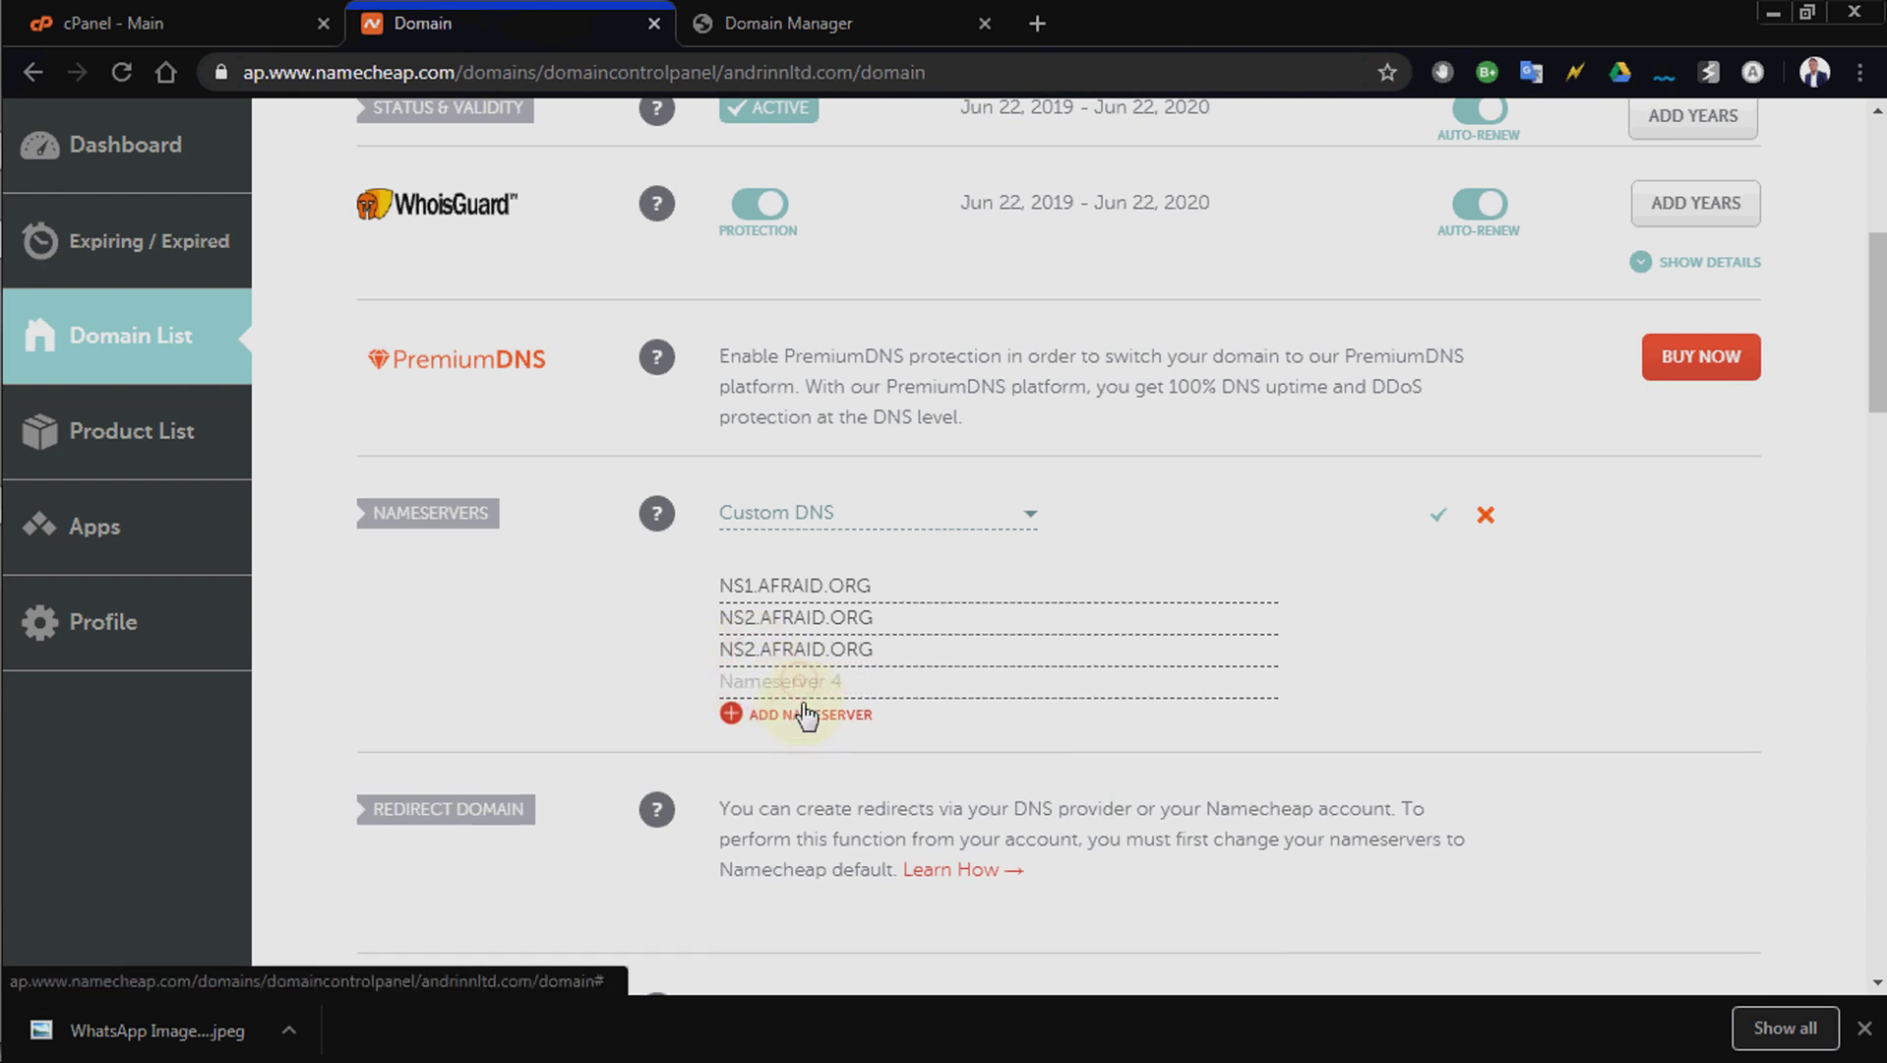
left_click(777, 683)
type("NS1.AFRAID.ORG")
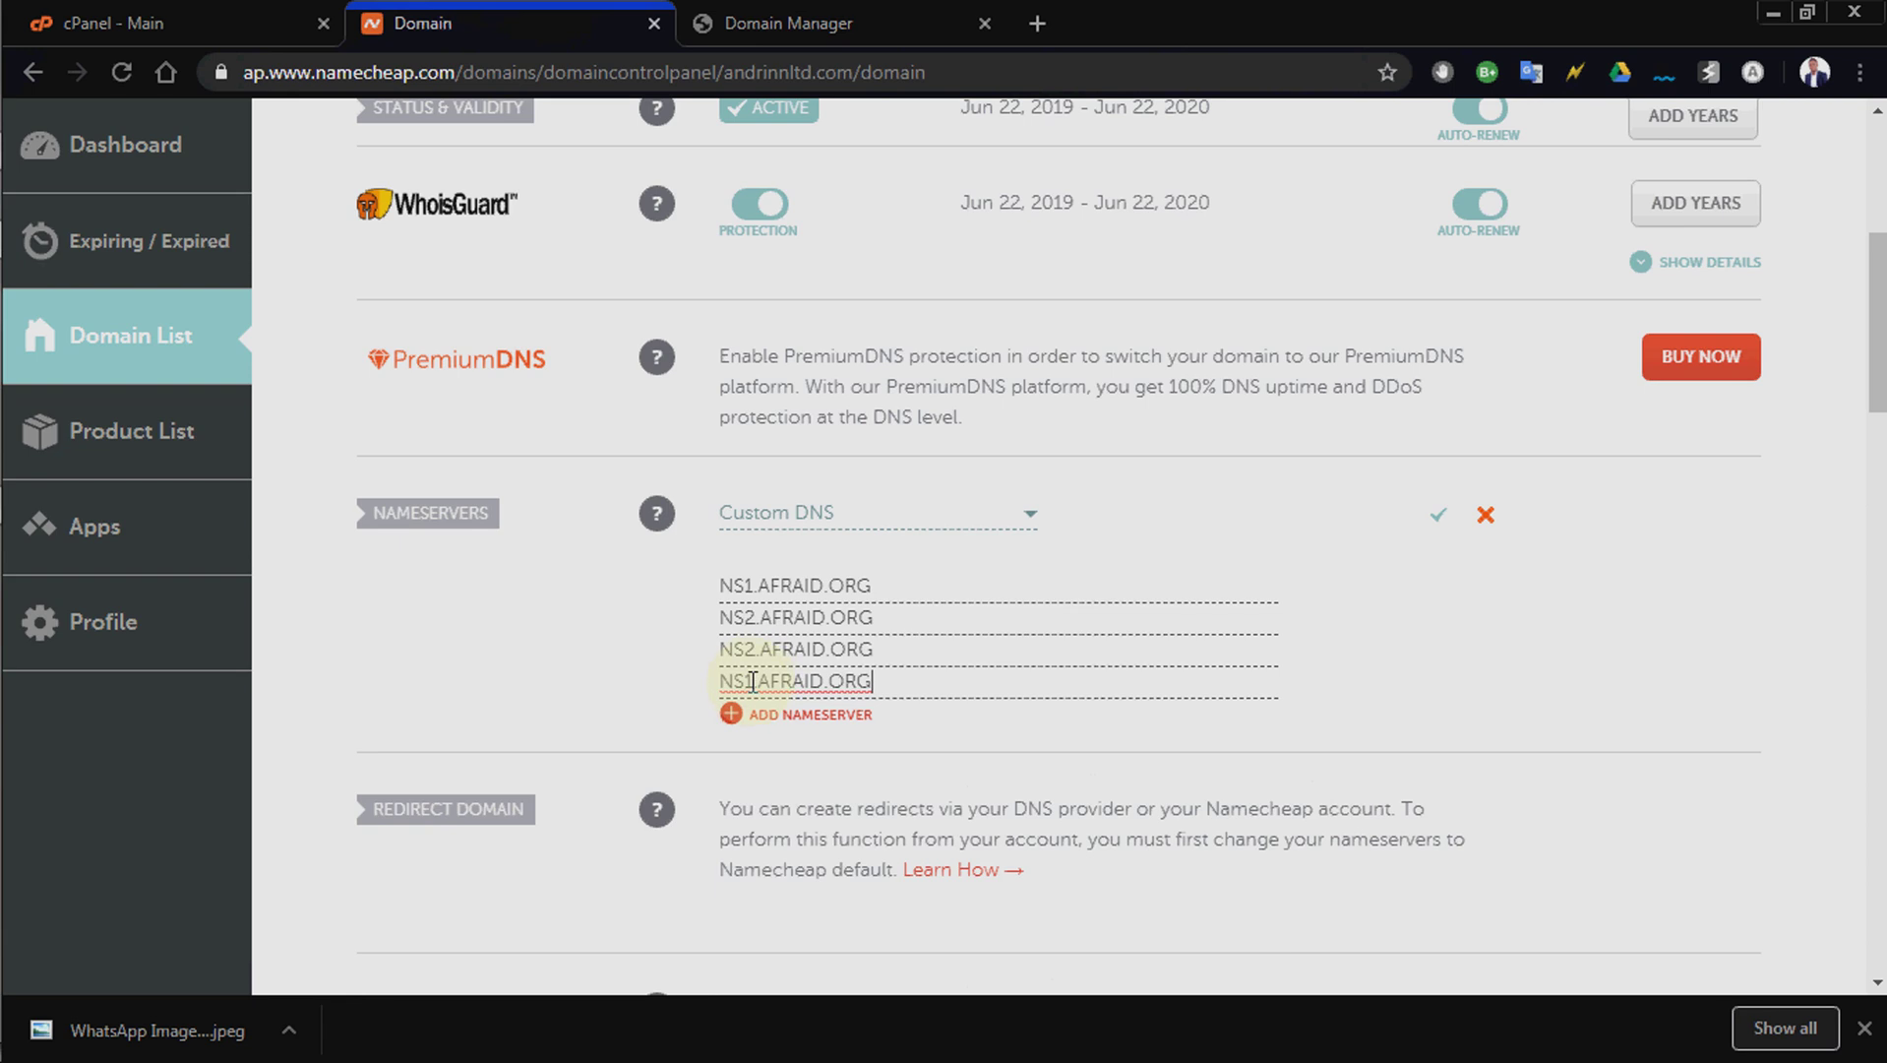
left_click_drag(753, 645, 748, 640)
type("3")
Change the fourth nameserver to NS4.AFRAID.ORG and save the custom nameserver list.
left_click(752, 683)
key("BackSpace")
type("3")
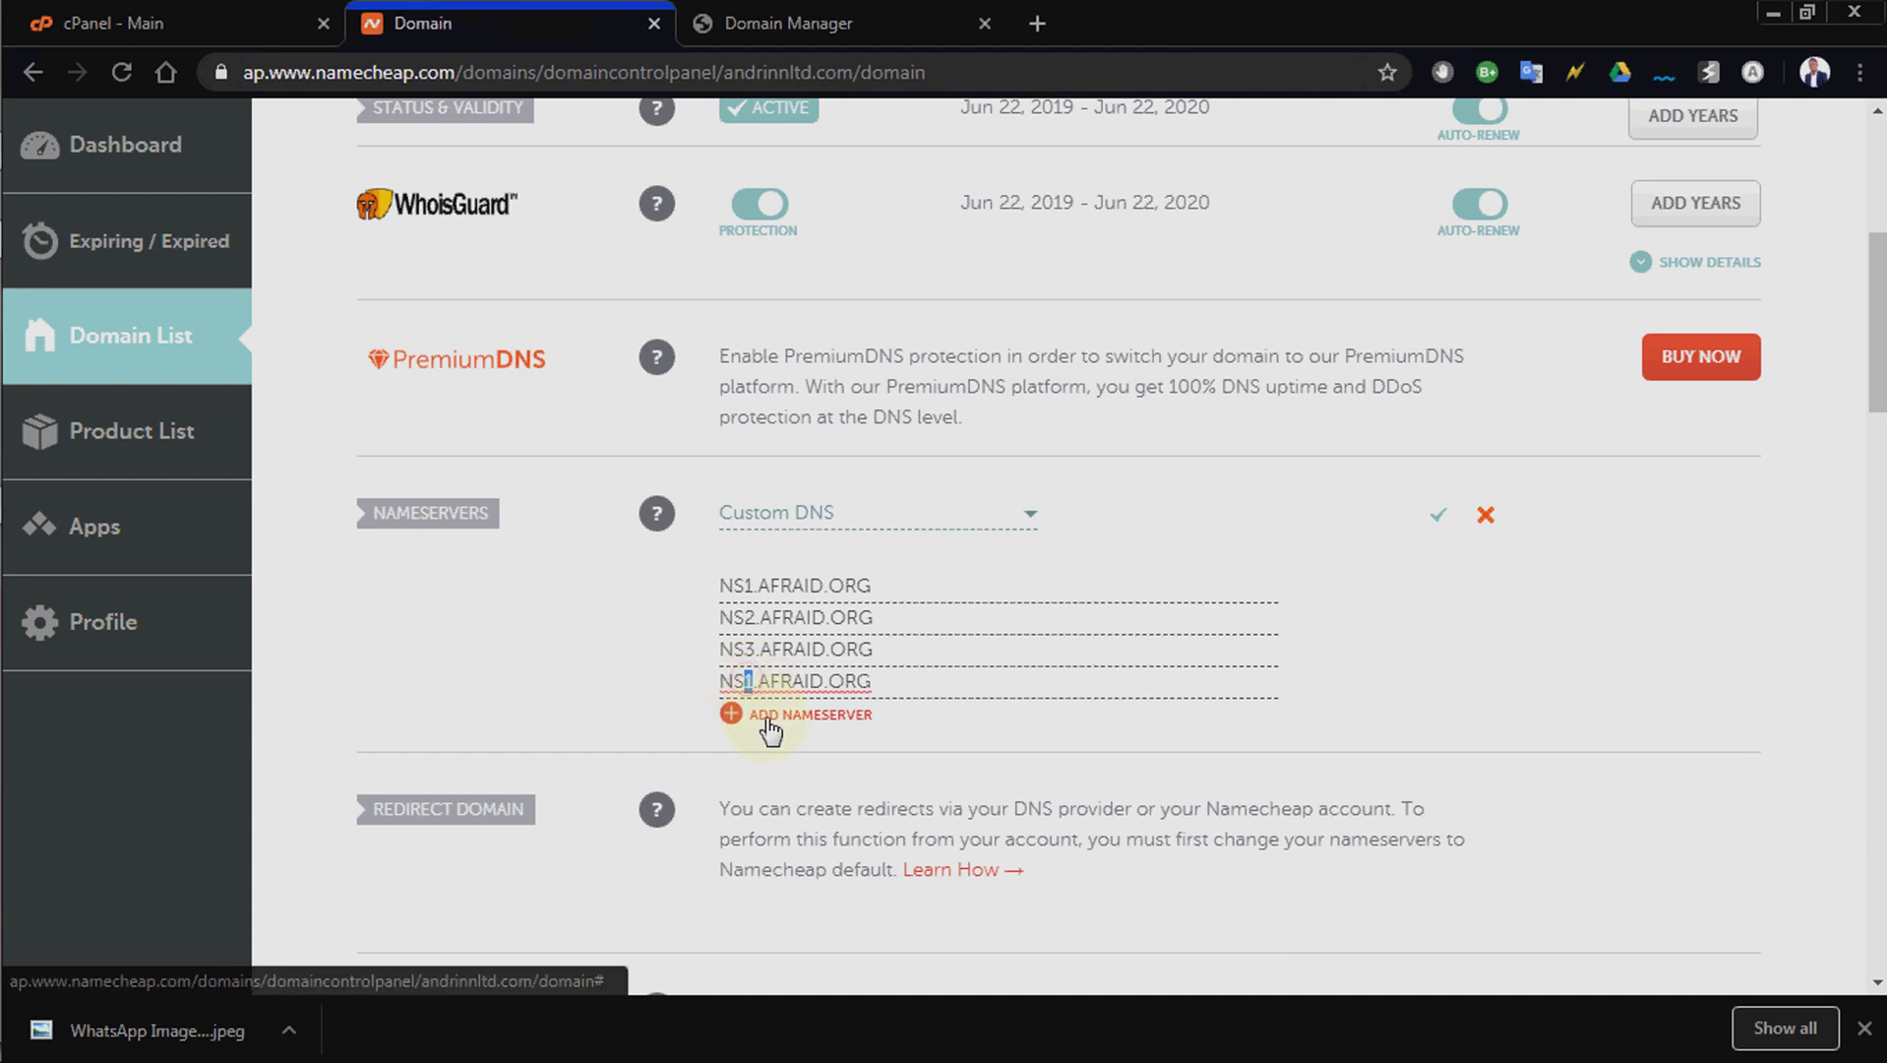
key("BackSpace")
type("4")
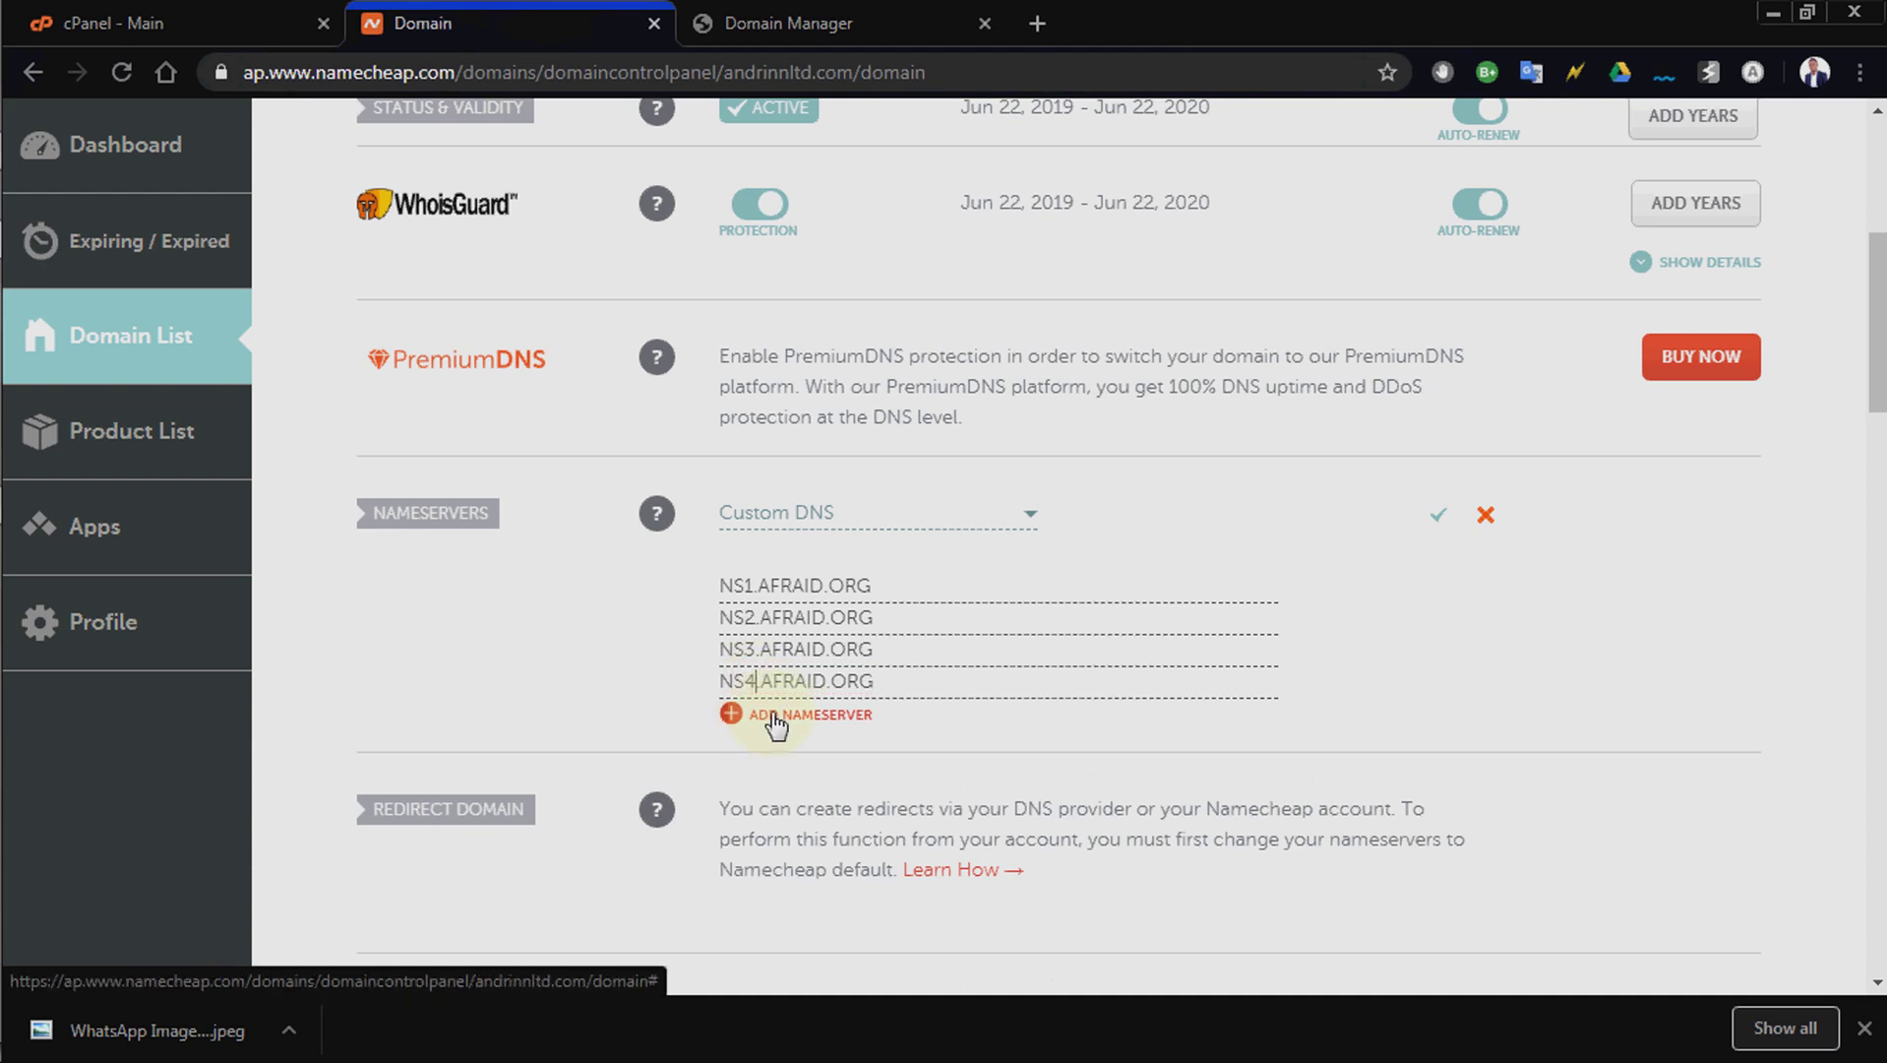
left_click(619, 657)
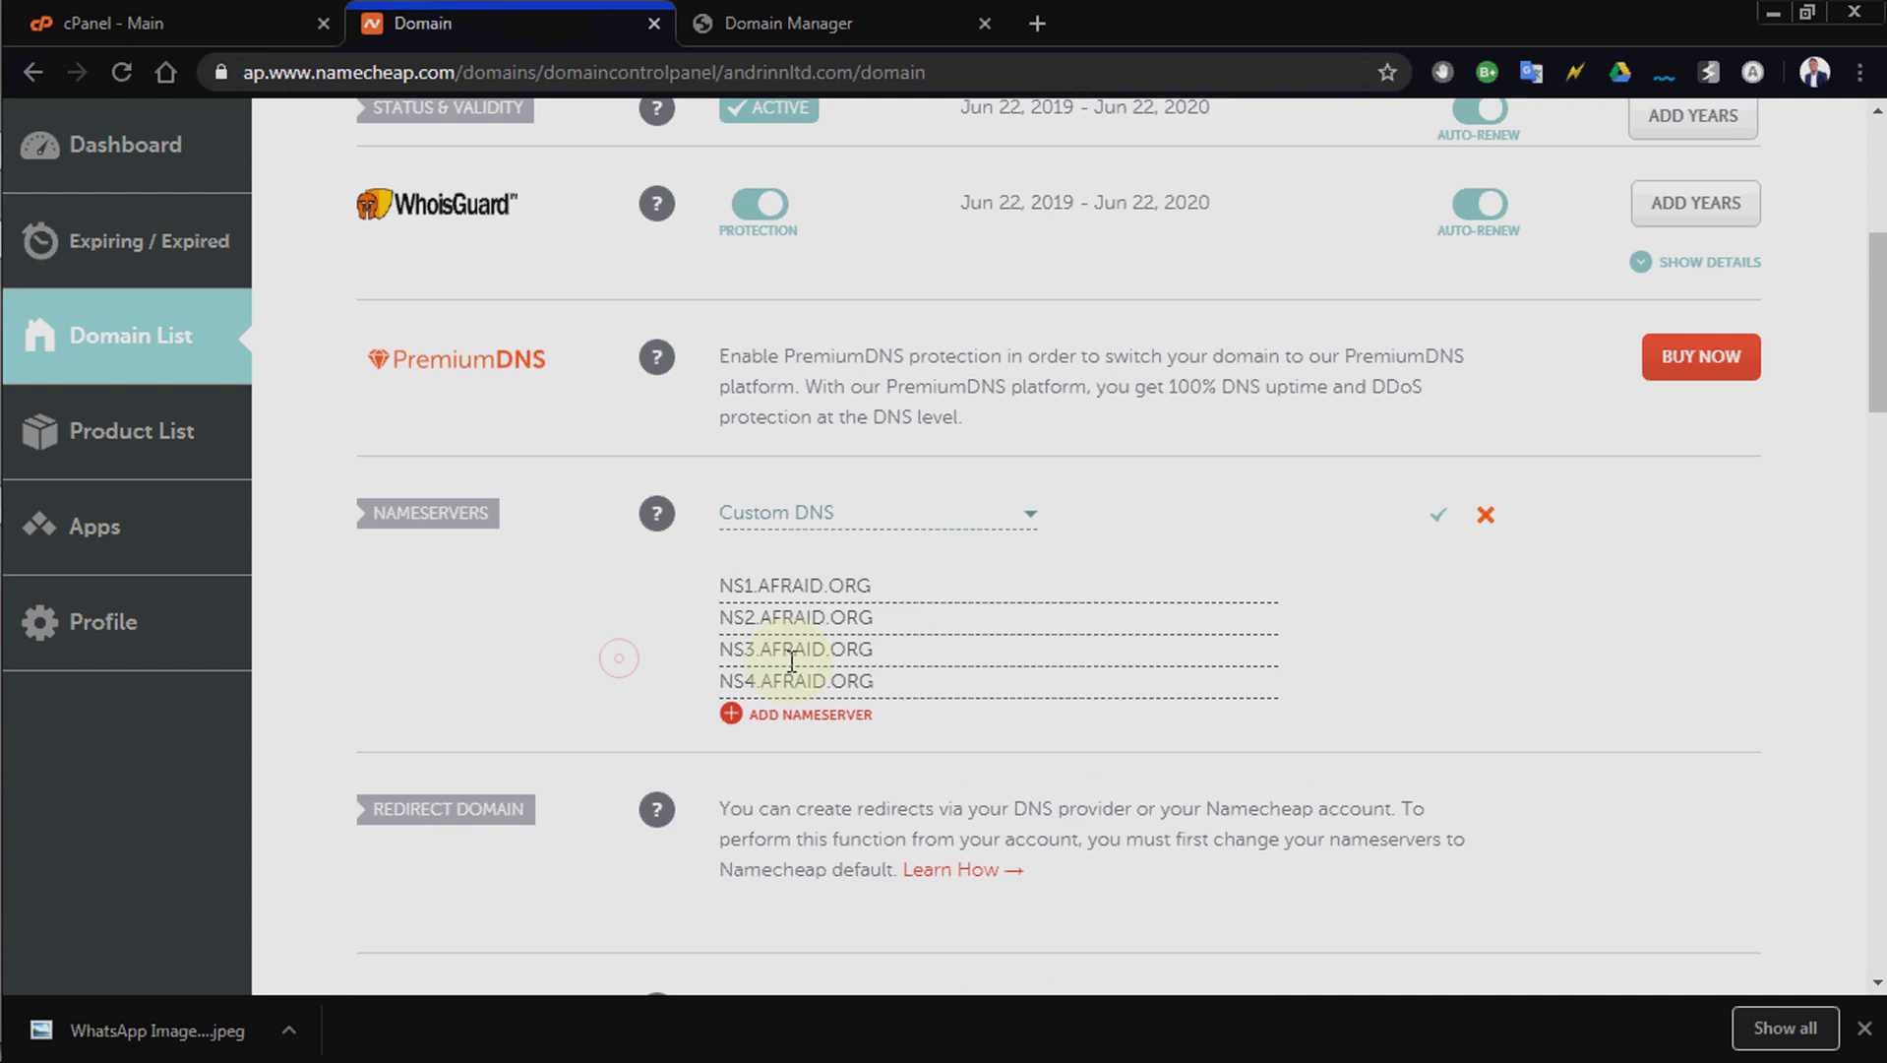
left_click(1437, 520)
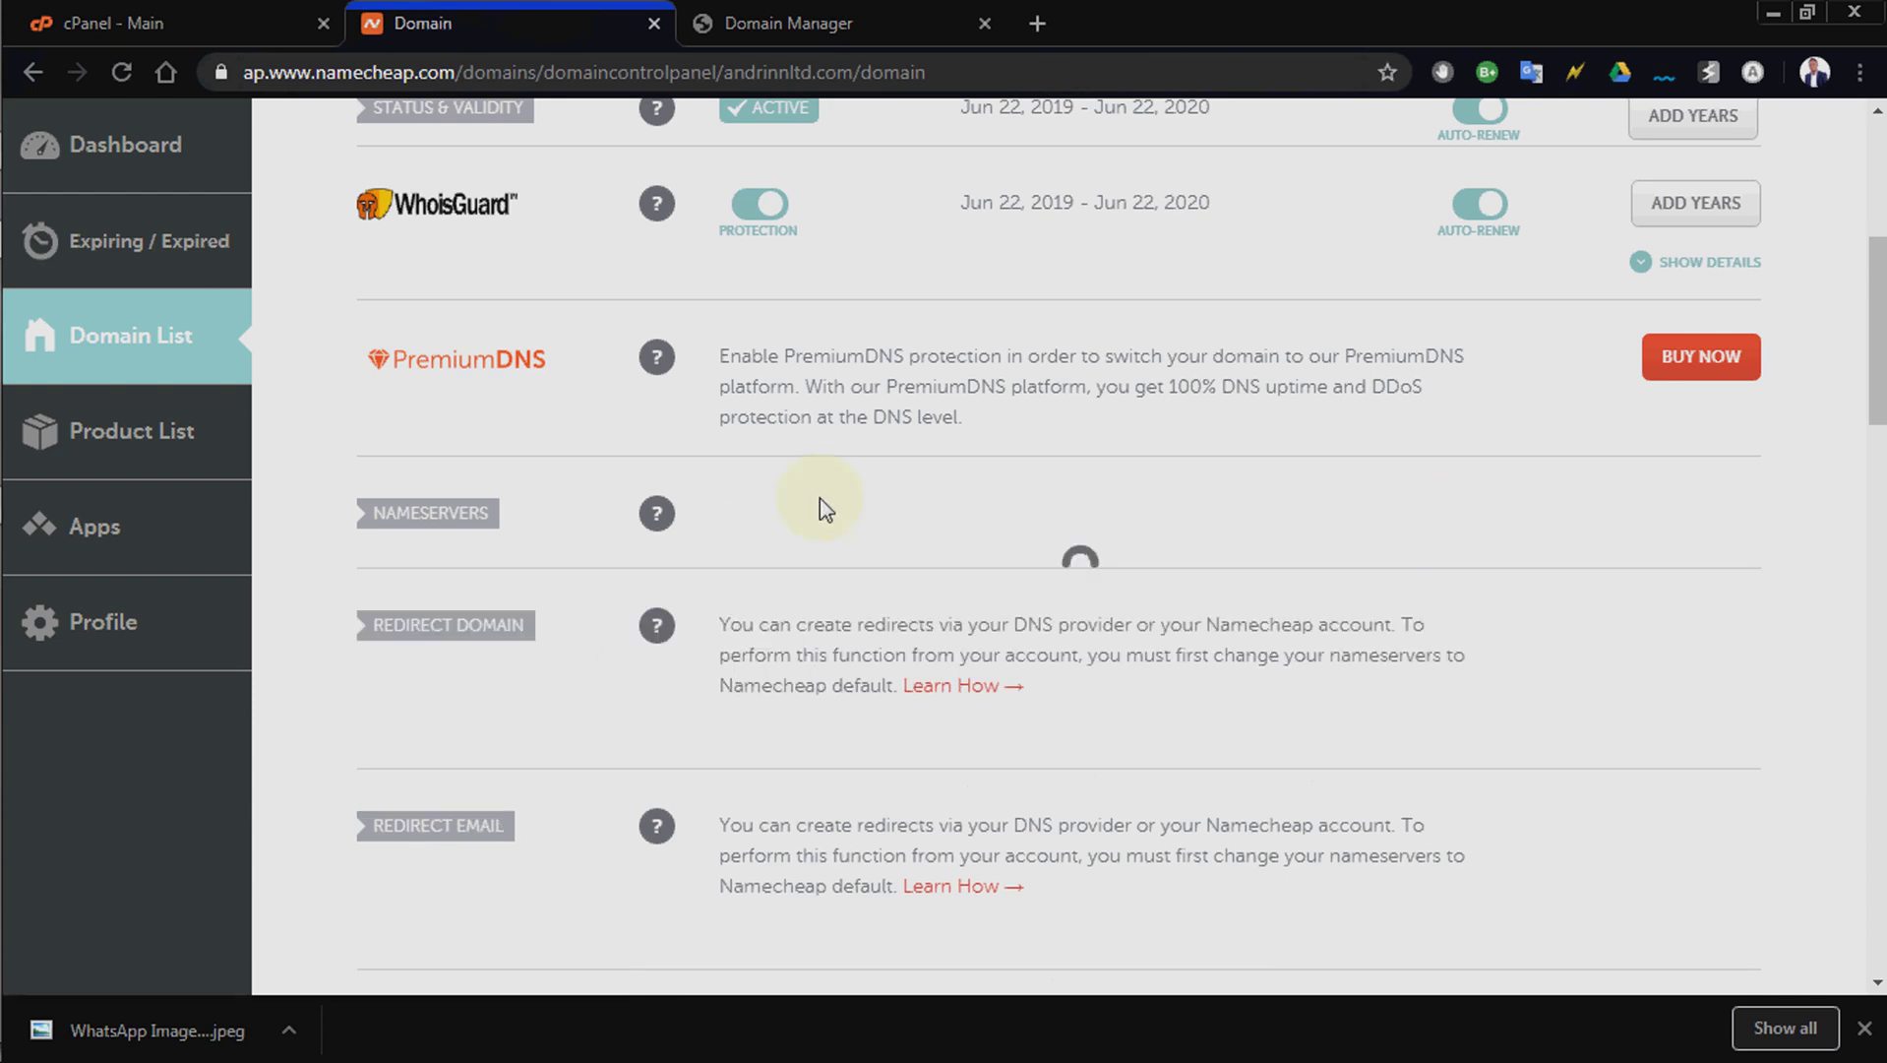
Compare the name servers listed on the FreeDNS page with the custom nameservers saved in Namecheap.
key("super")
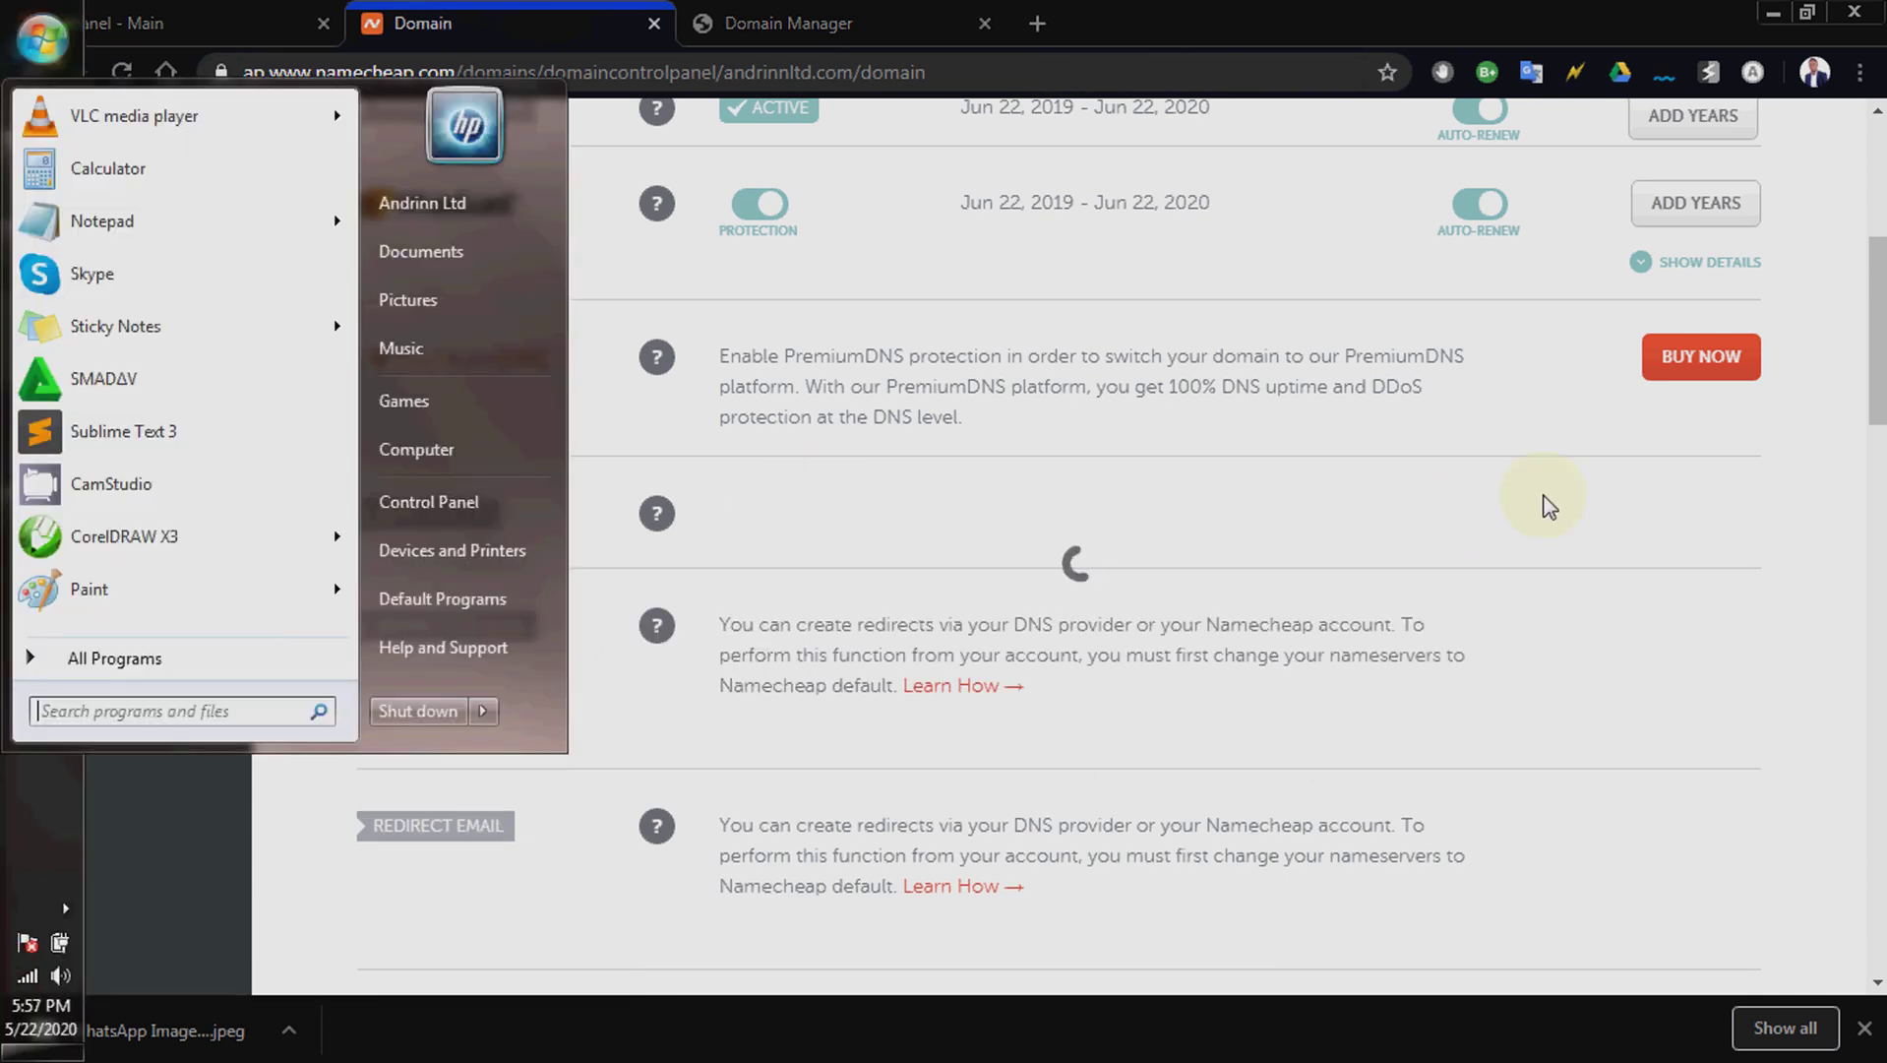
left_click(1539, 493)
left_click(801, 30)
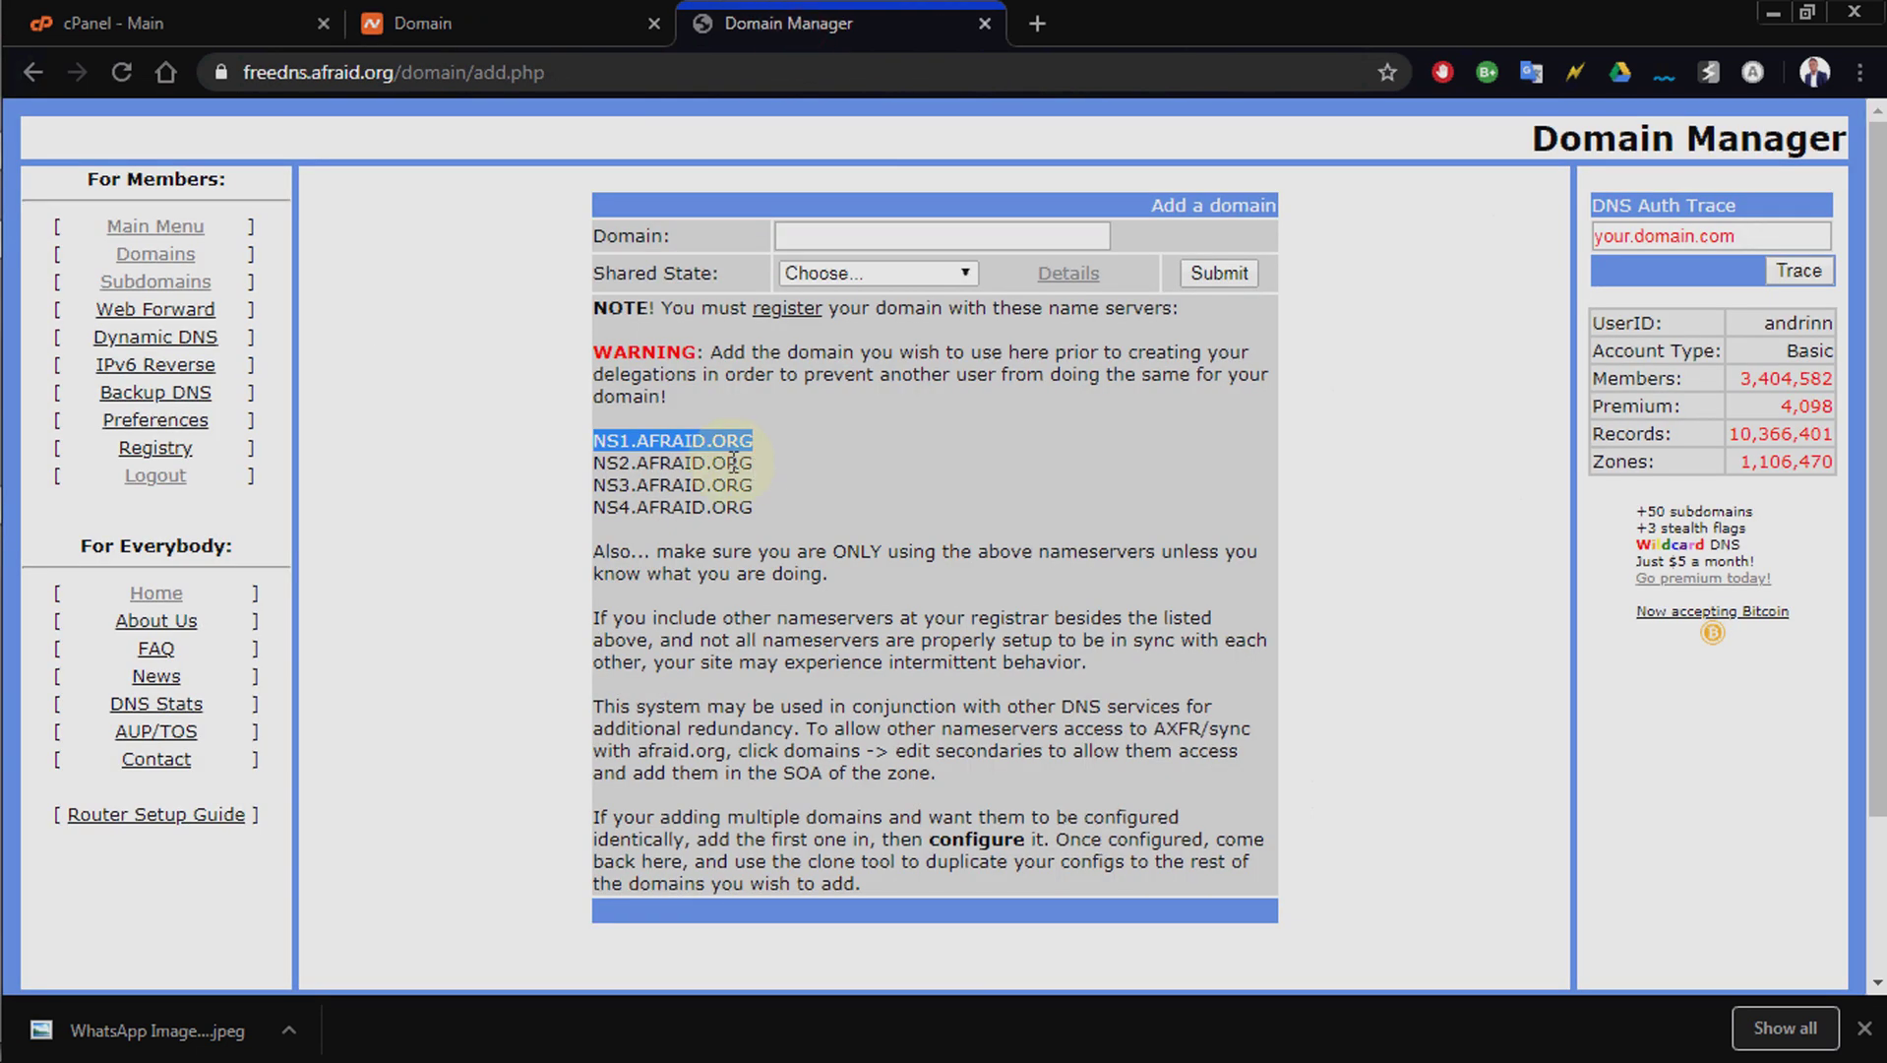
left_click(758, 474)
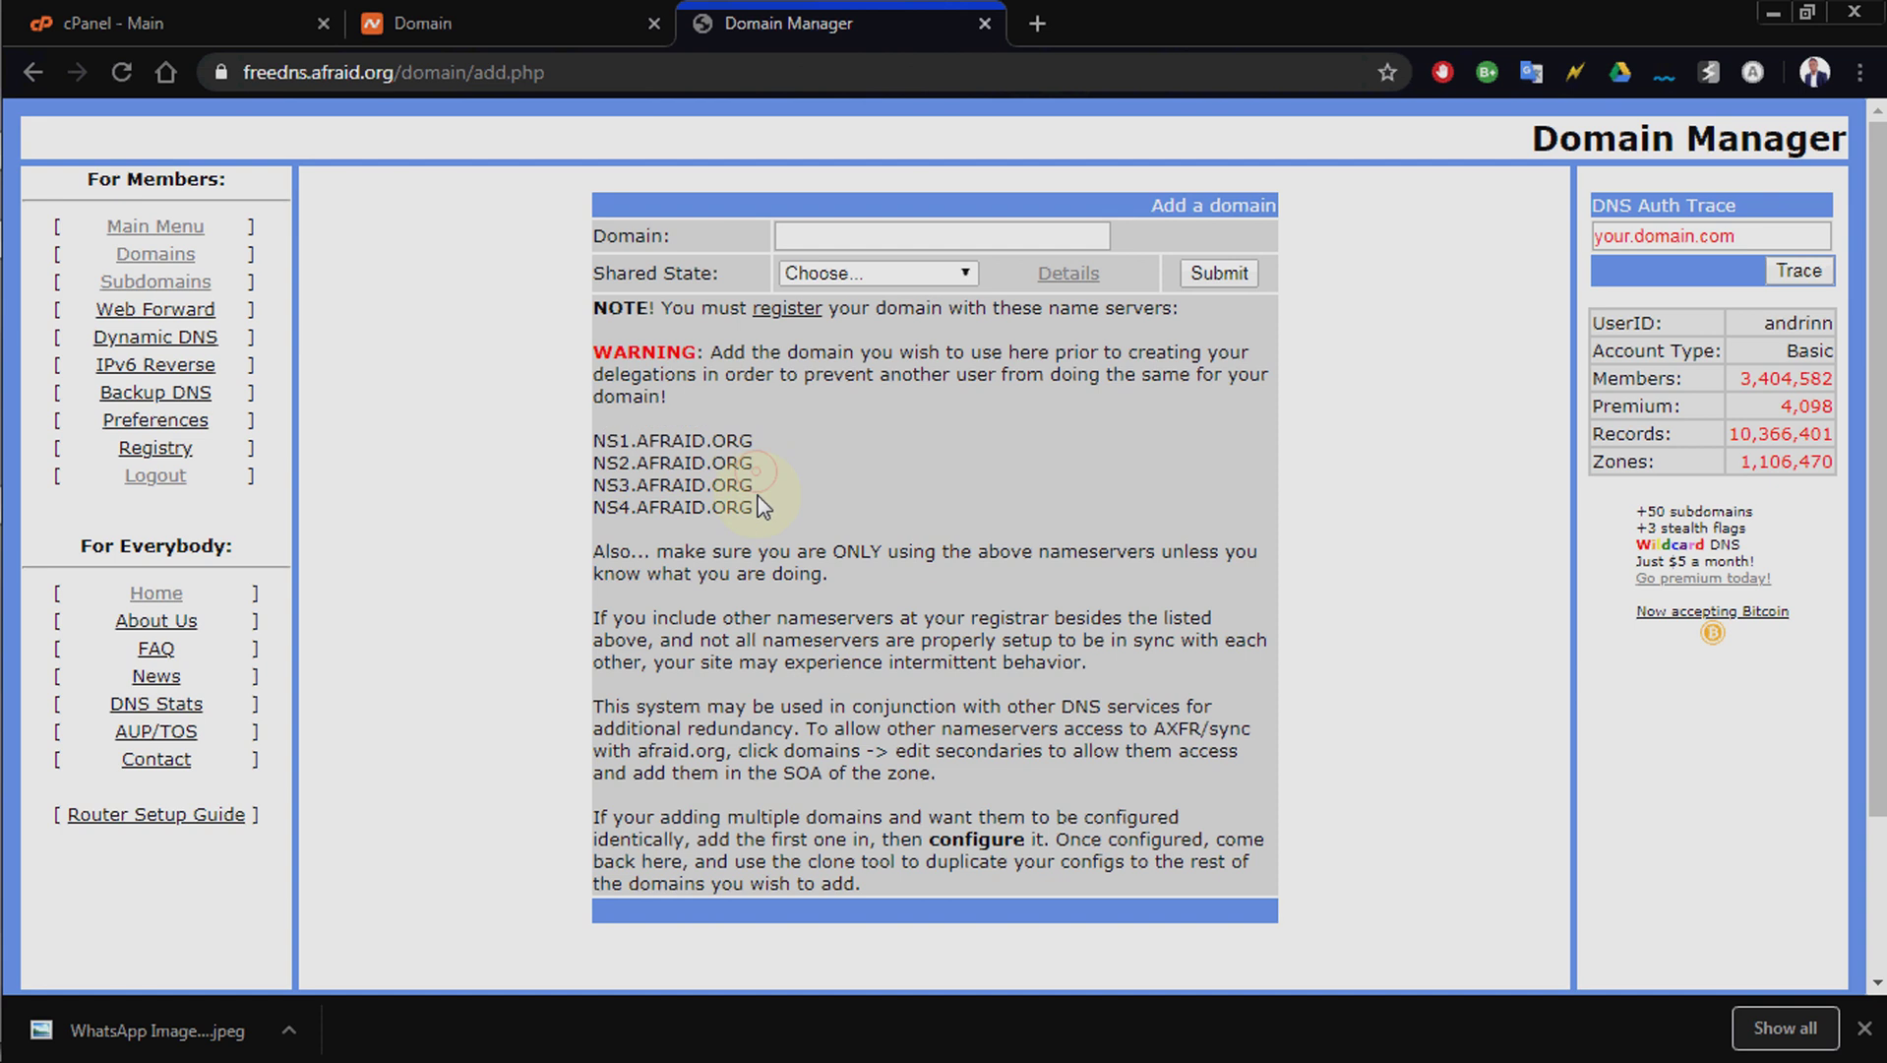
left_click_drag(775, 474, 598, 448)
left_click(864, 411)
left_click(509, 3)
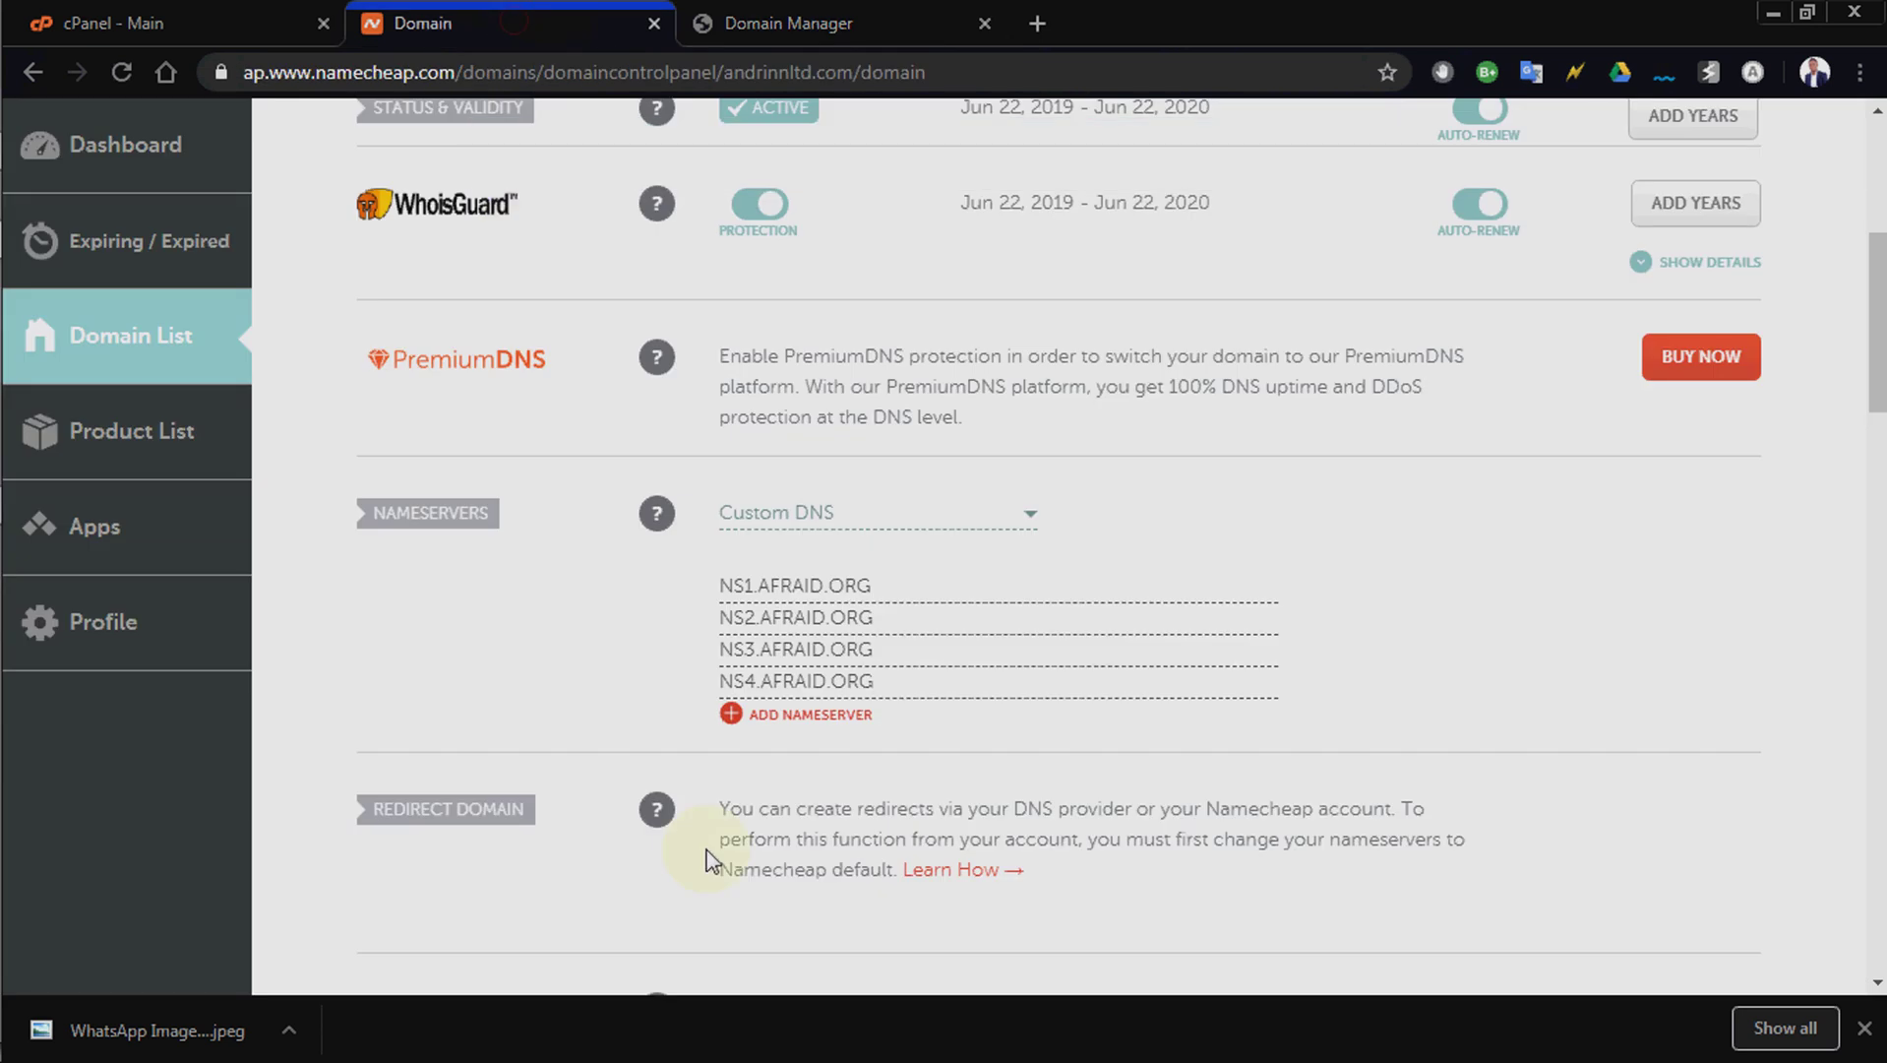
Add andrinnltd.com to FreeDNS with its shared state set to Shared: Private.
left_click(782, 15)
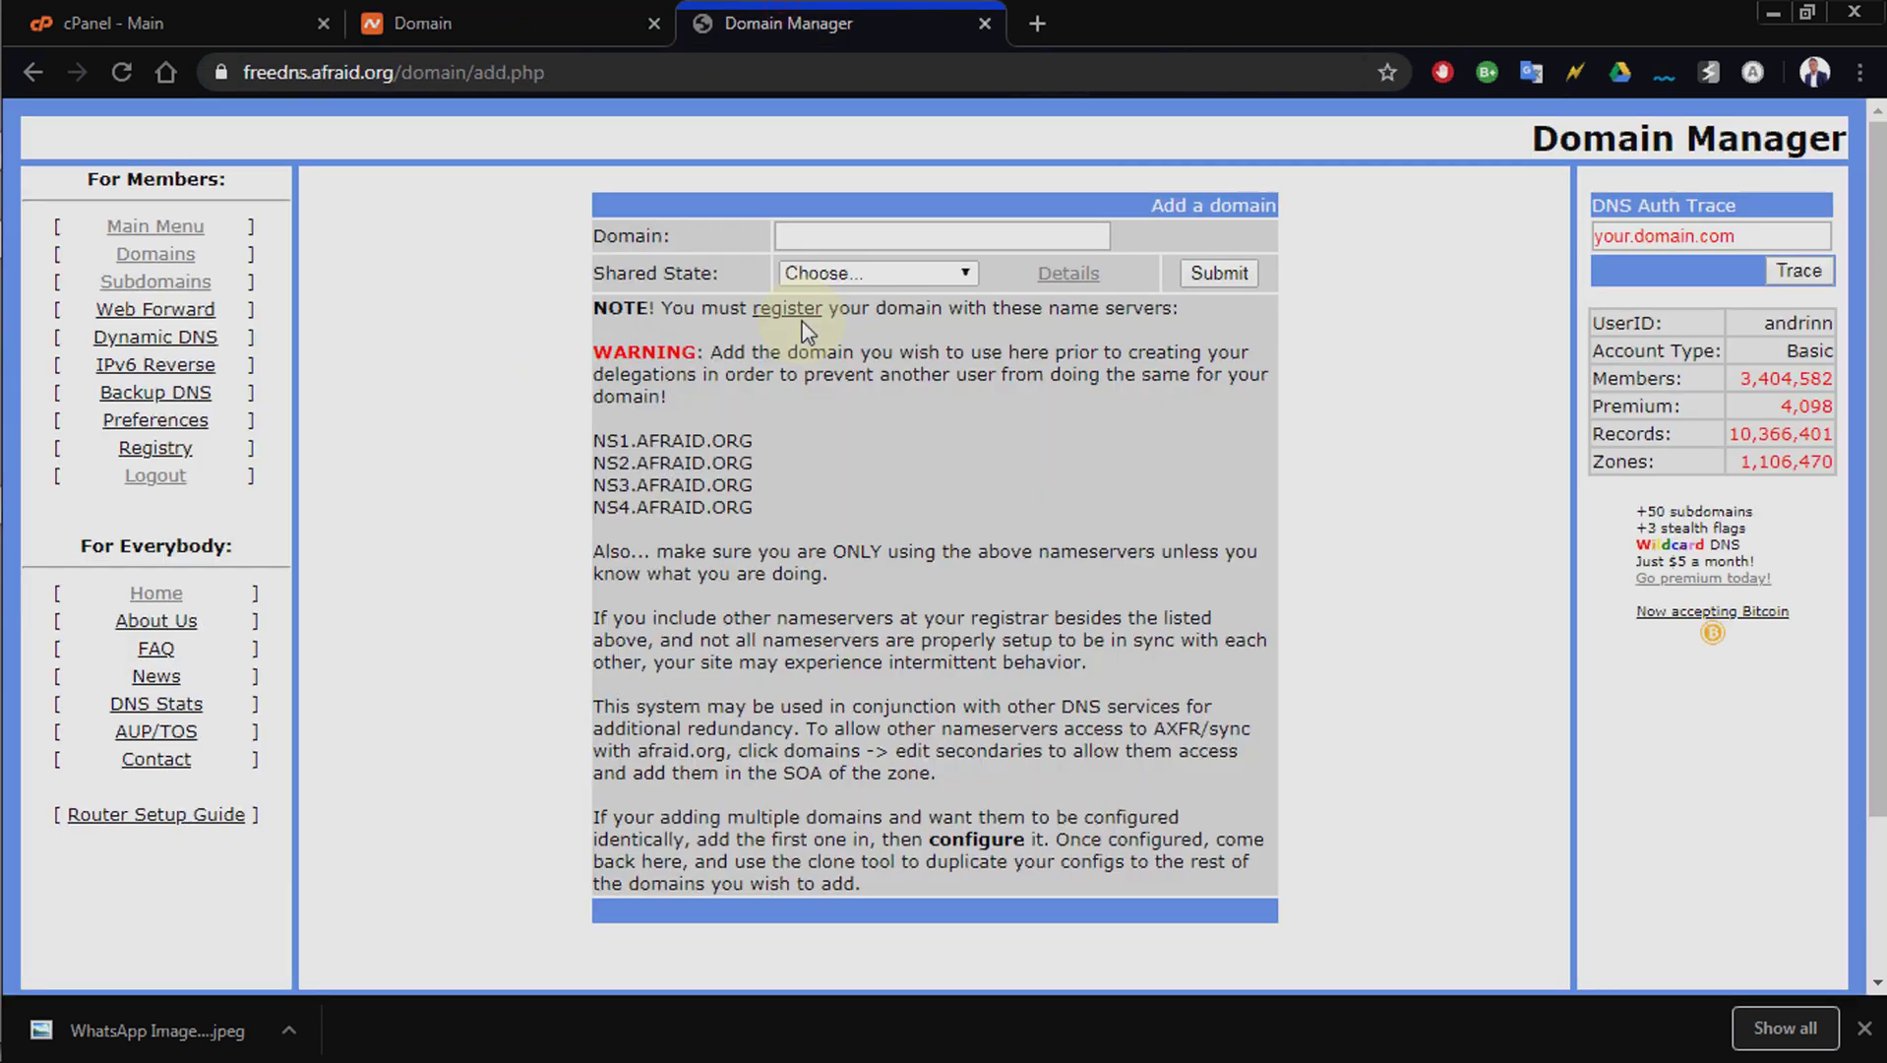
left_click(852, 239)
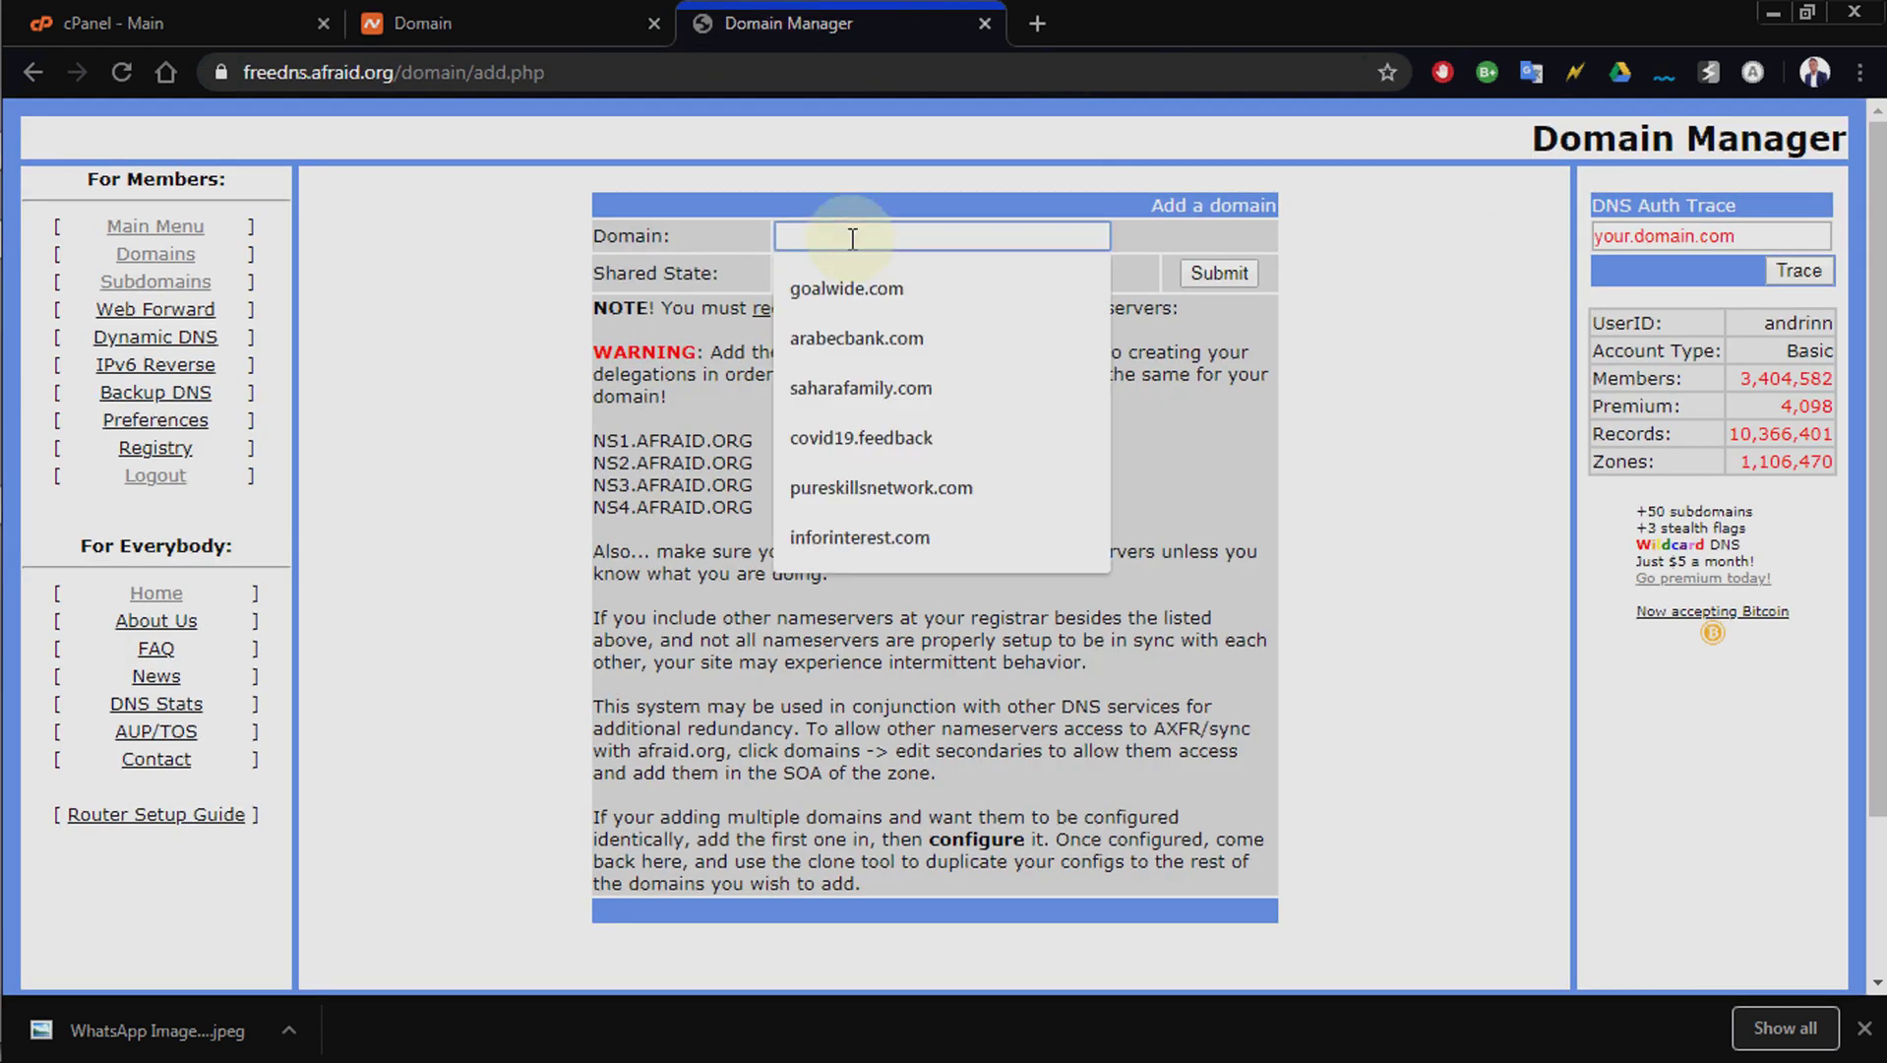
type("andrinn")
left_click(872, 281)
left_click(962, 276)
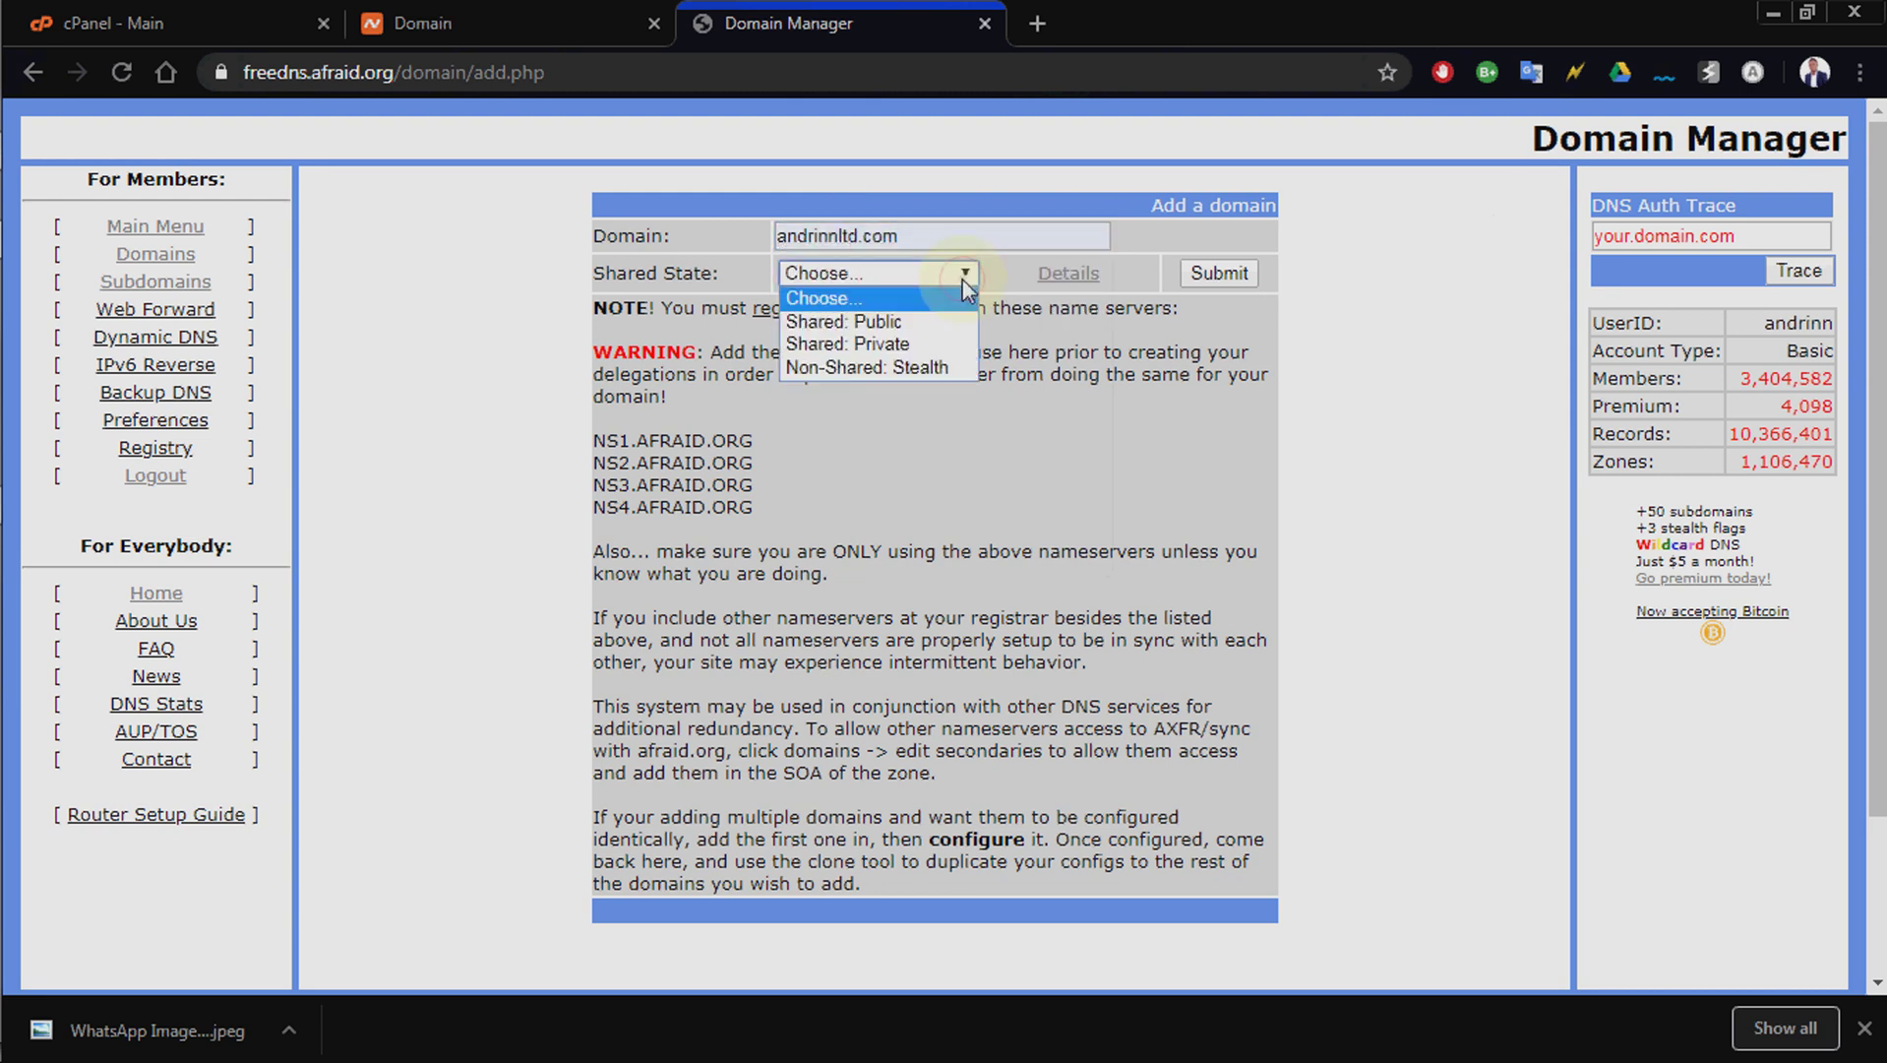
left_click(918, 344)
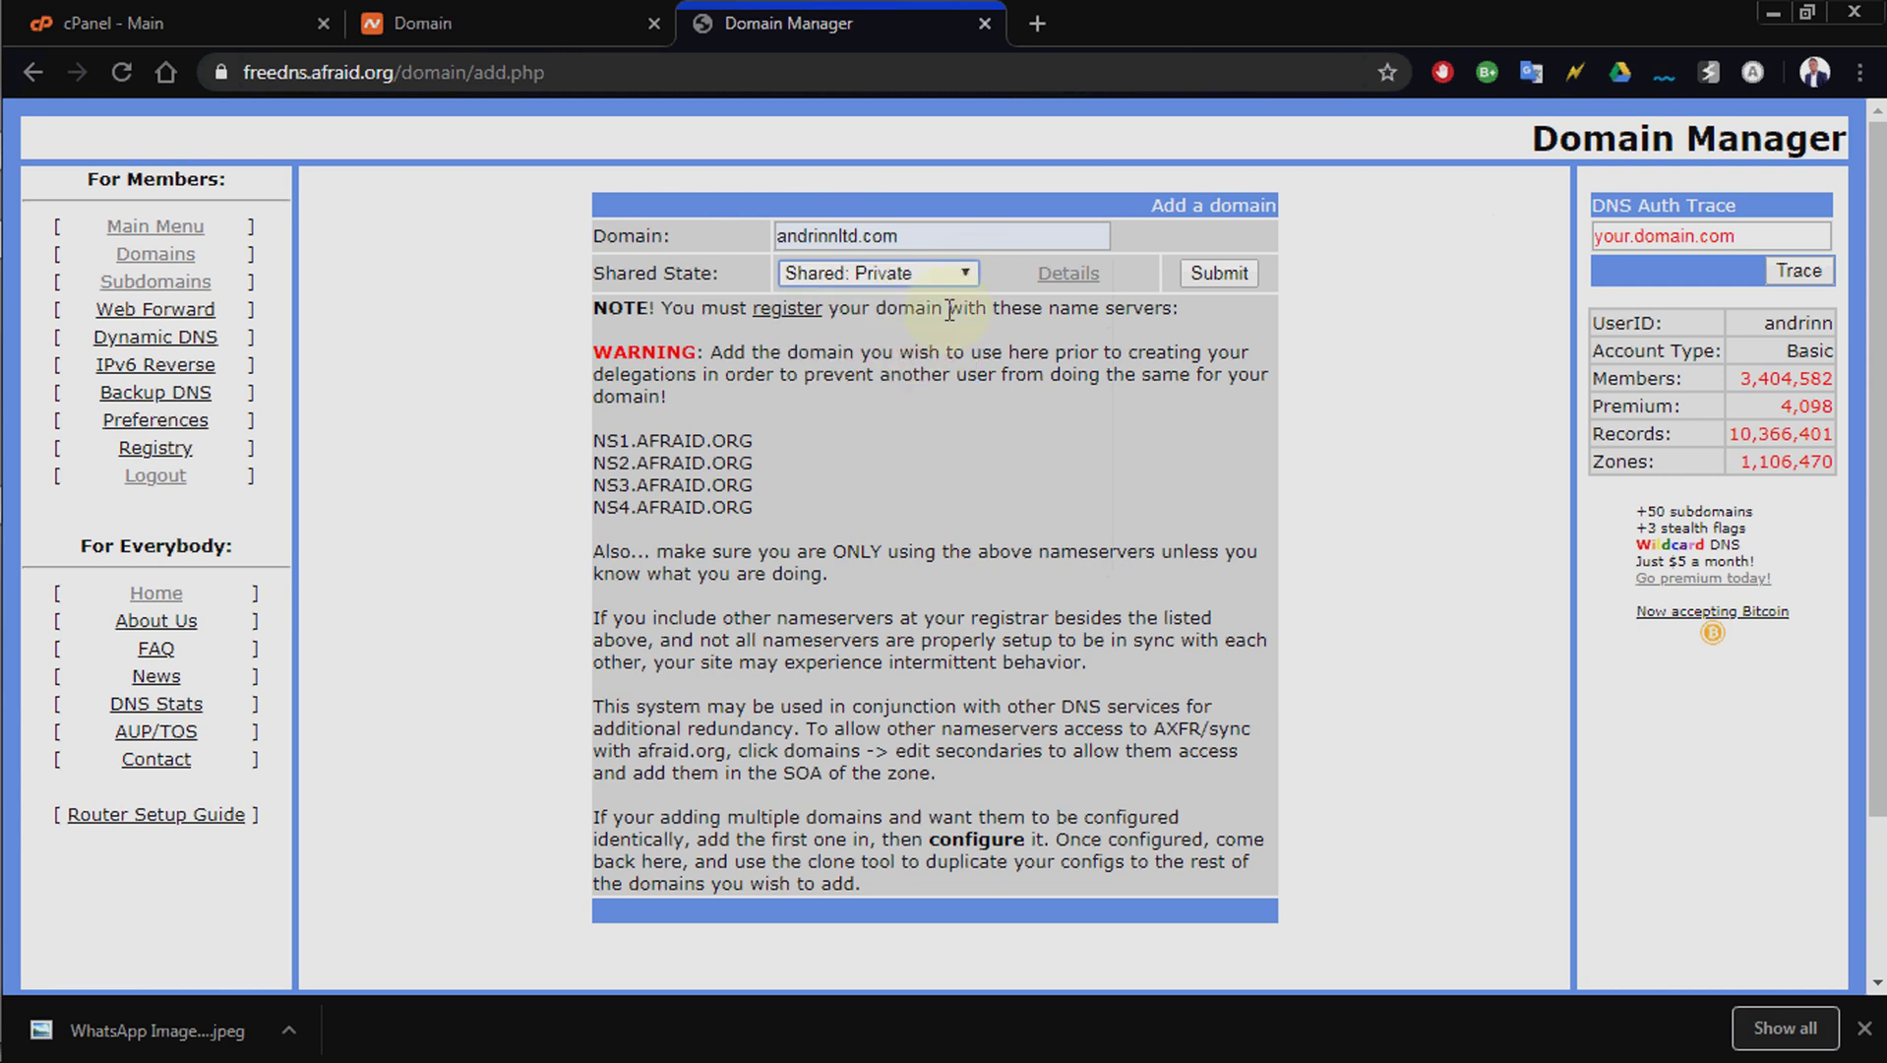
left_click(1219, 272)
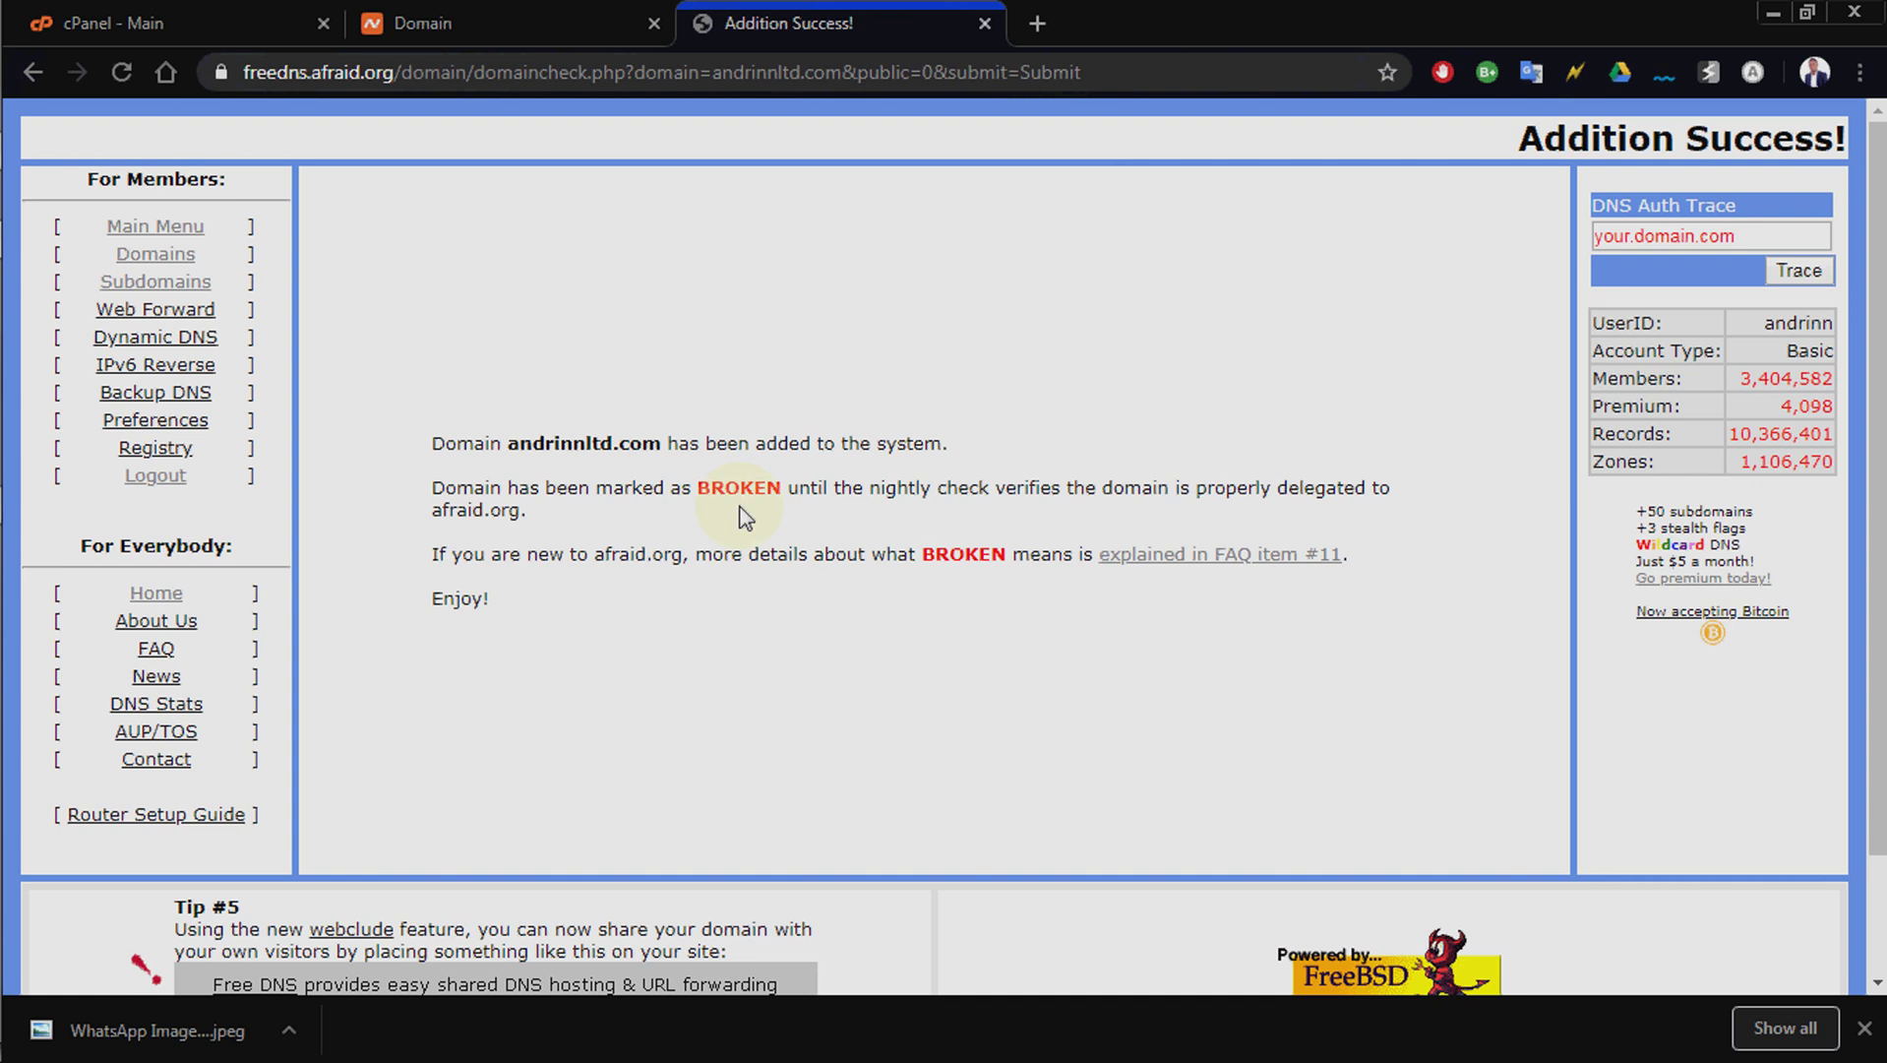
Check andrinnltd.com's health in the FreeDNS domain list against its Namecheap nameservers, and inspect the MX record among its subdomains.
left_click(156, 254)
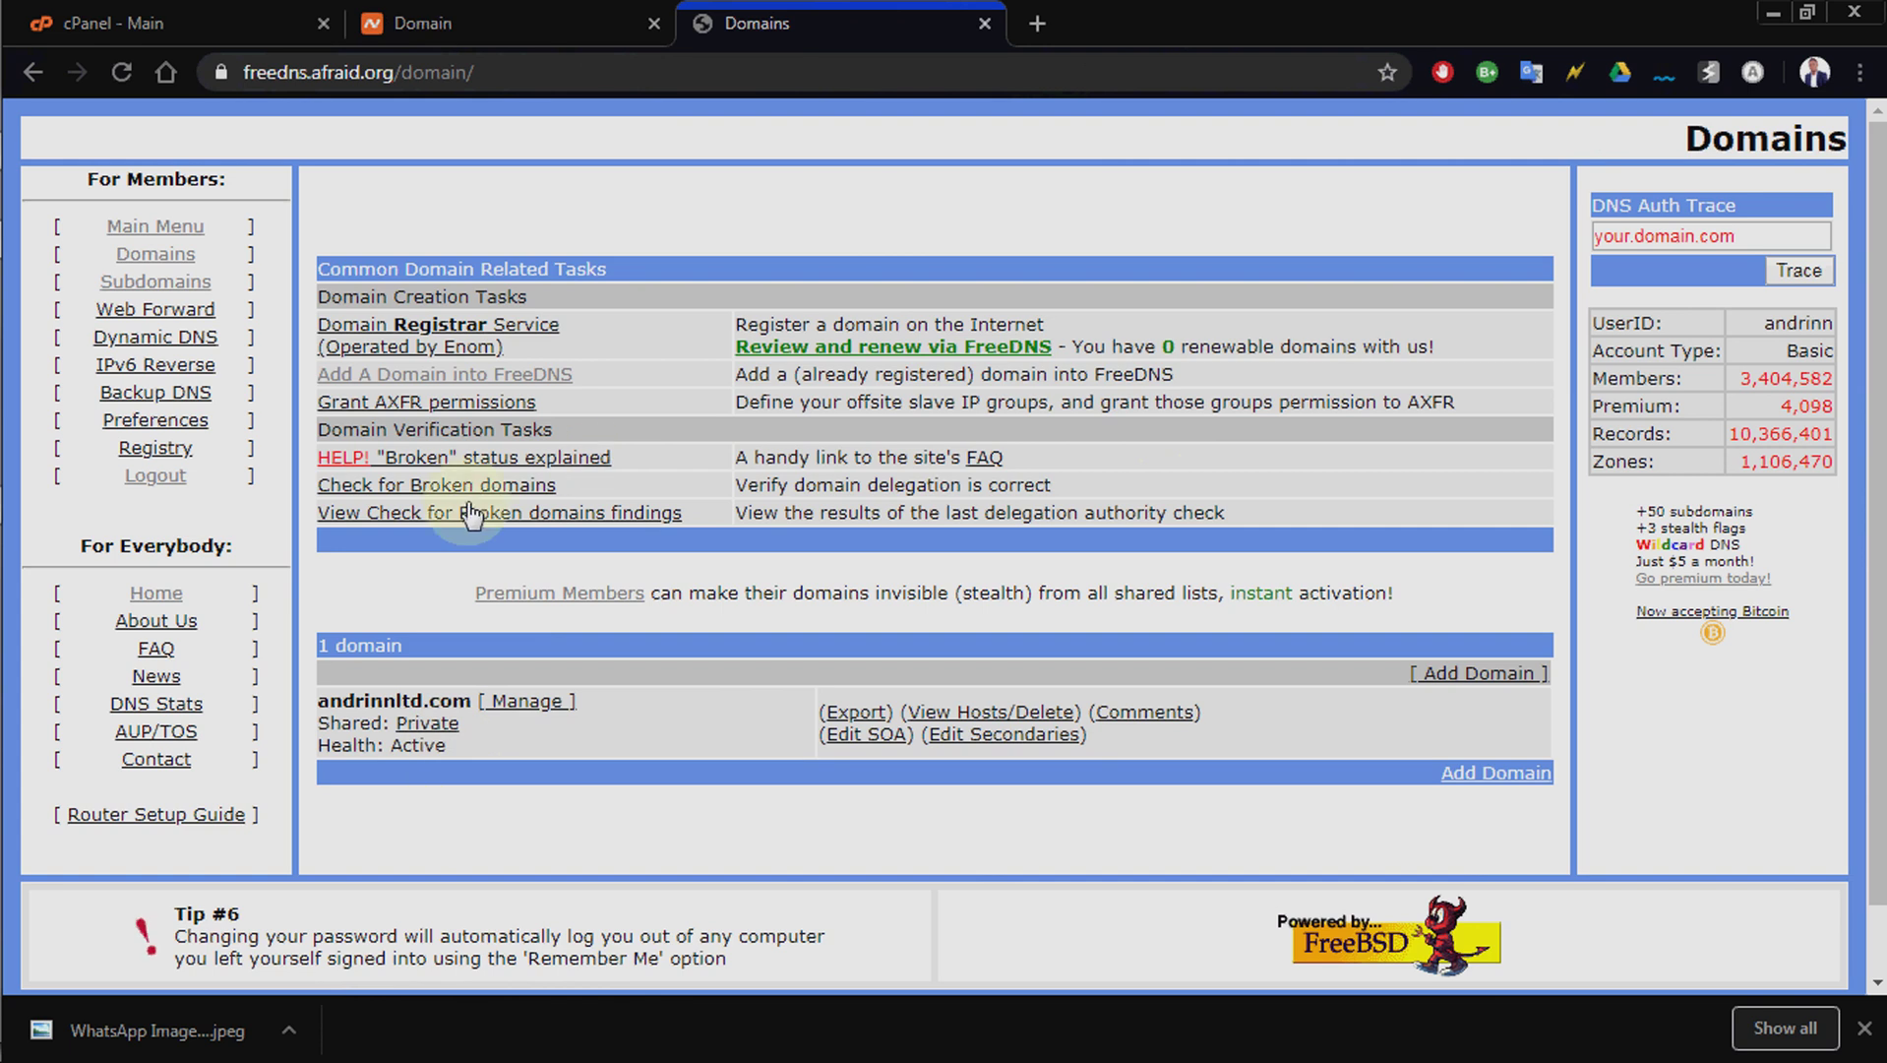
left_click(443, 23)
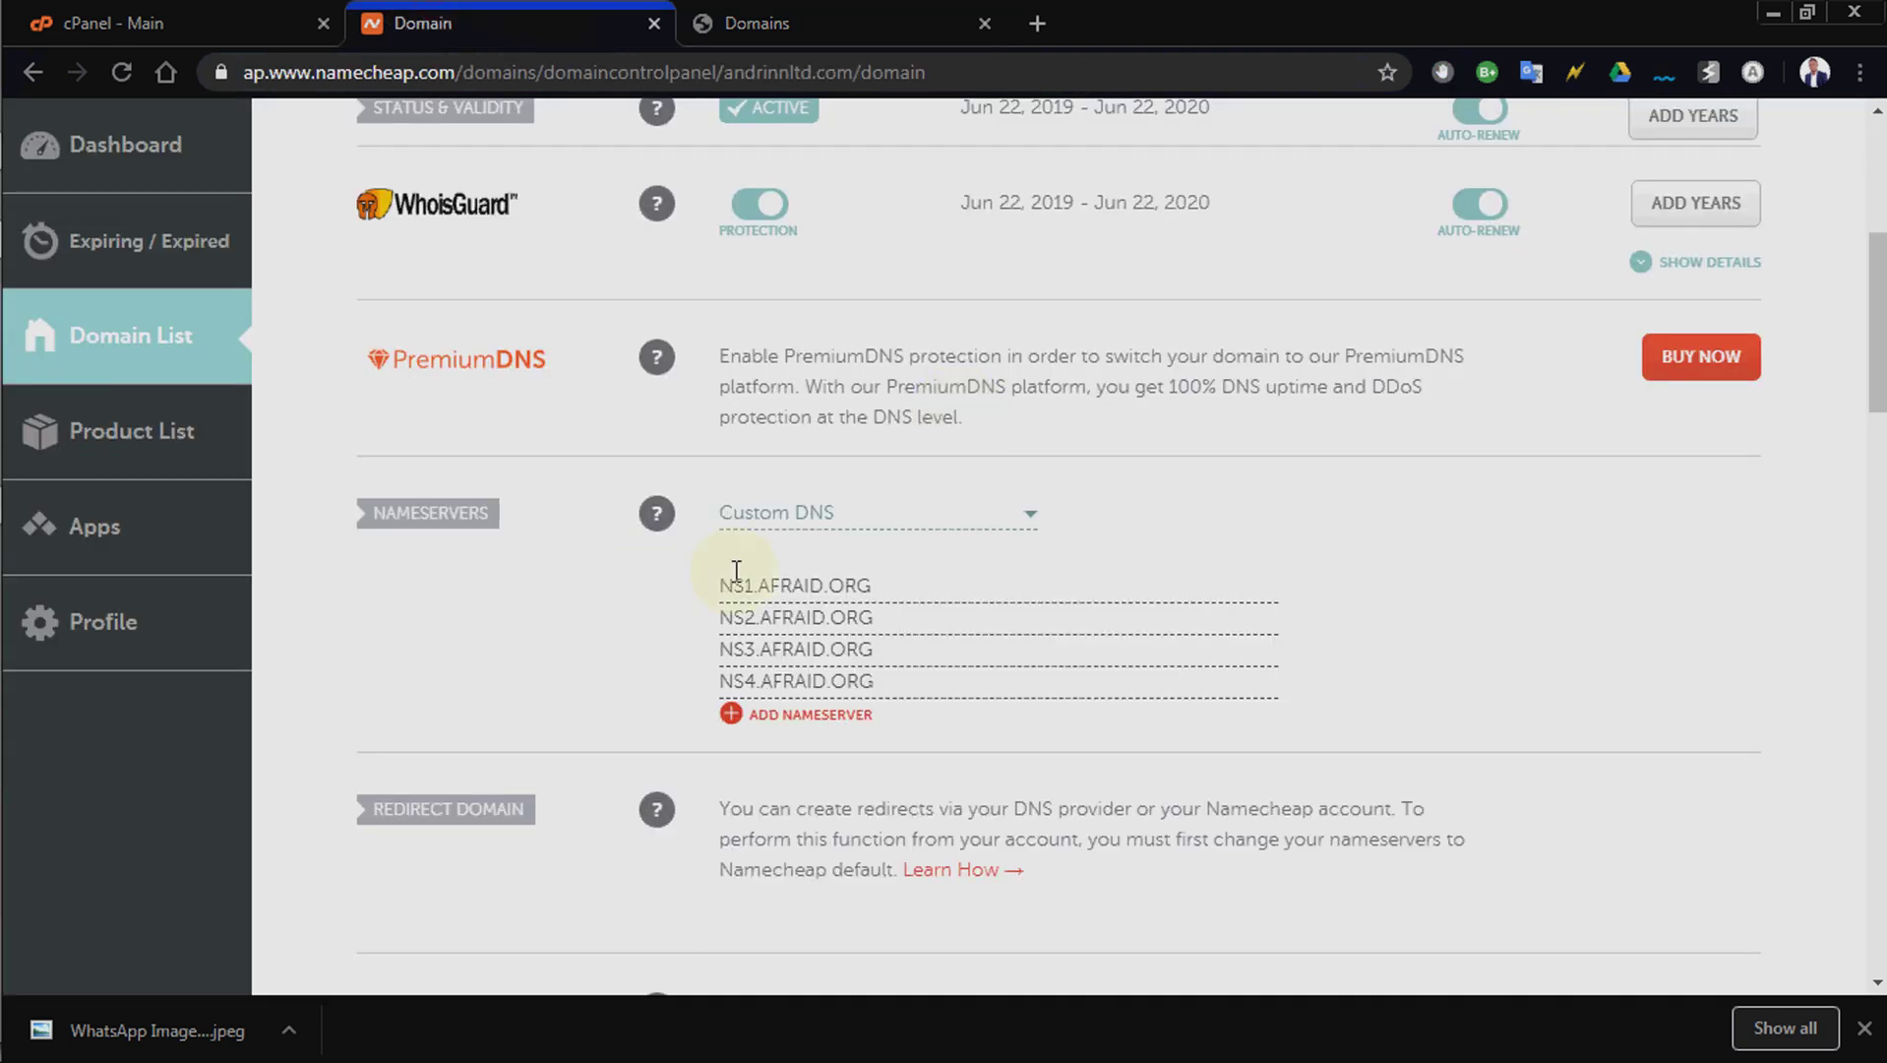
left_click(814, 11)
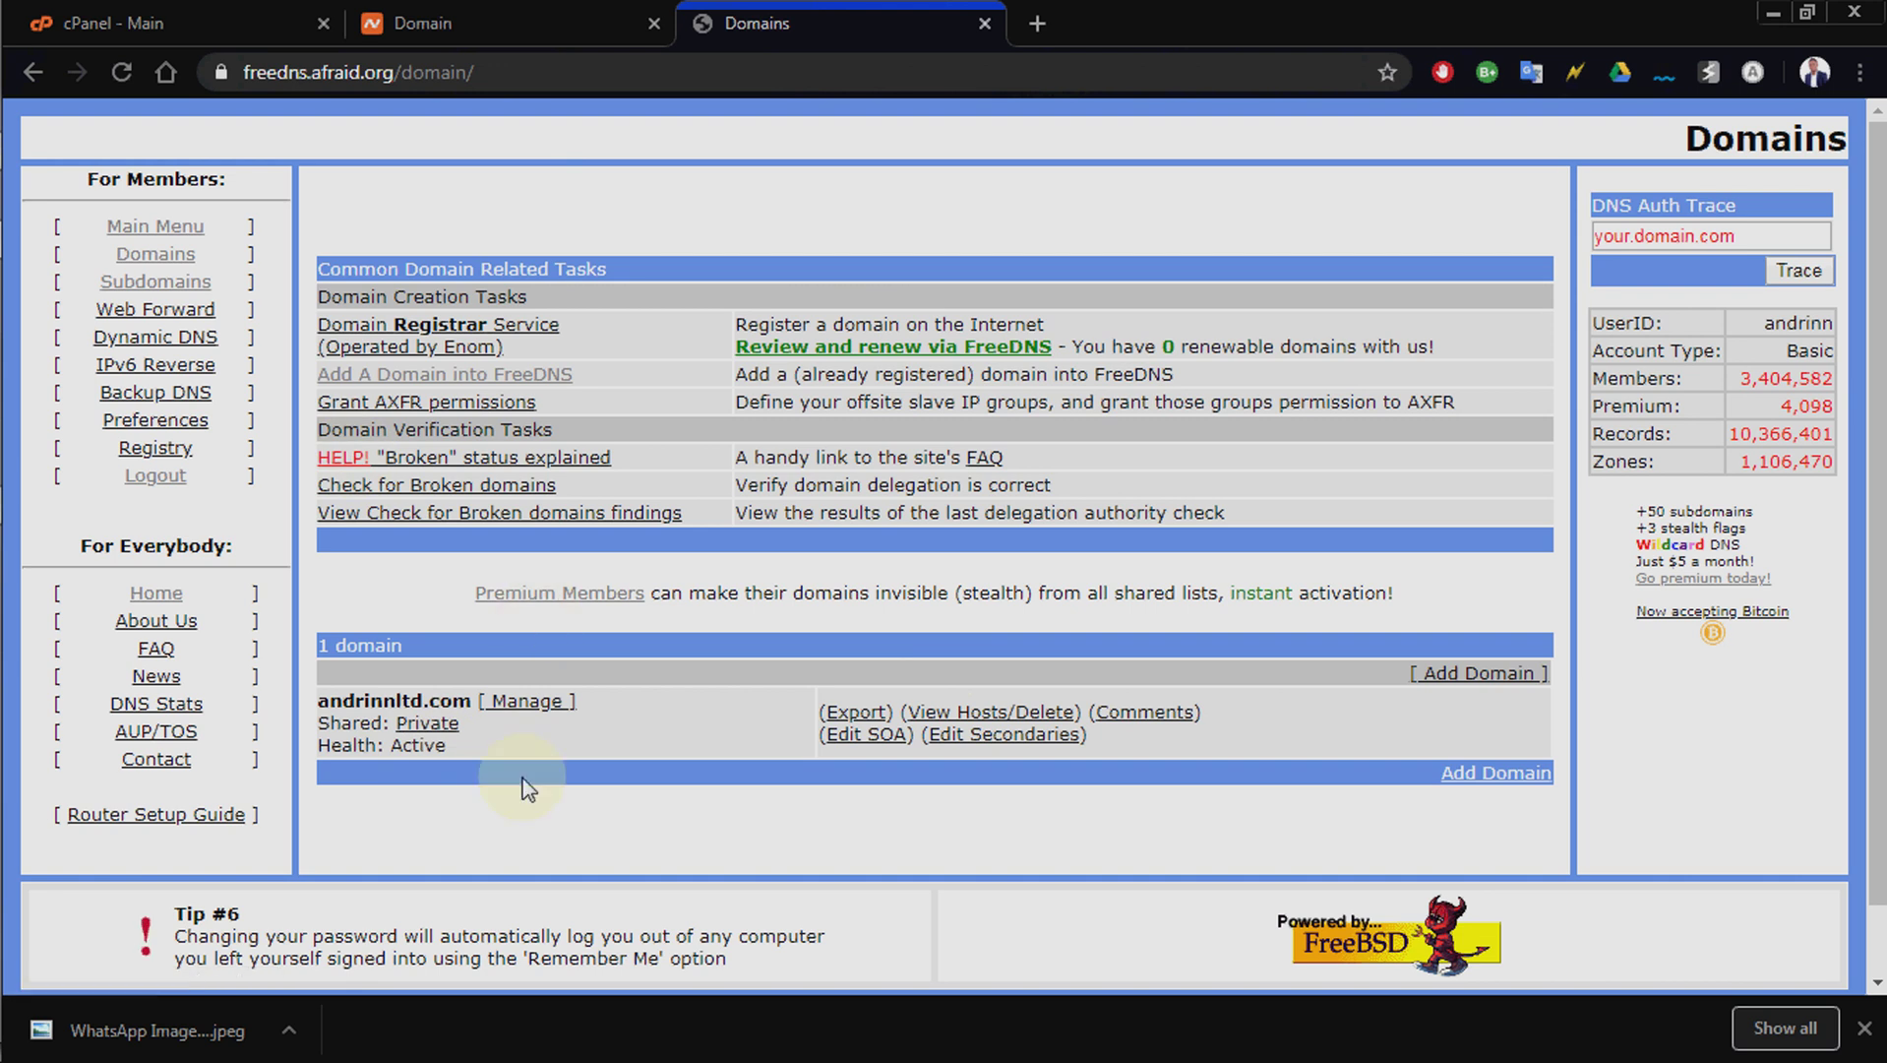
left_click(448, 22)
key("ctrl+Tab")
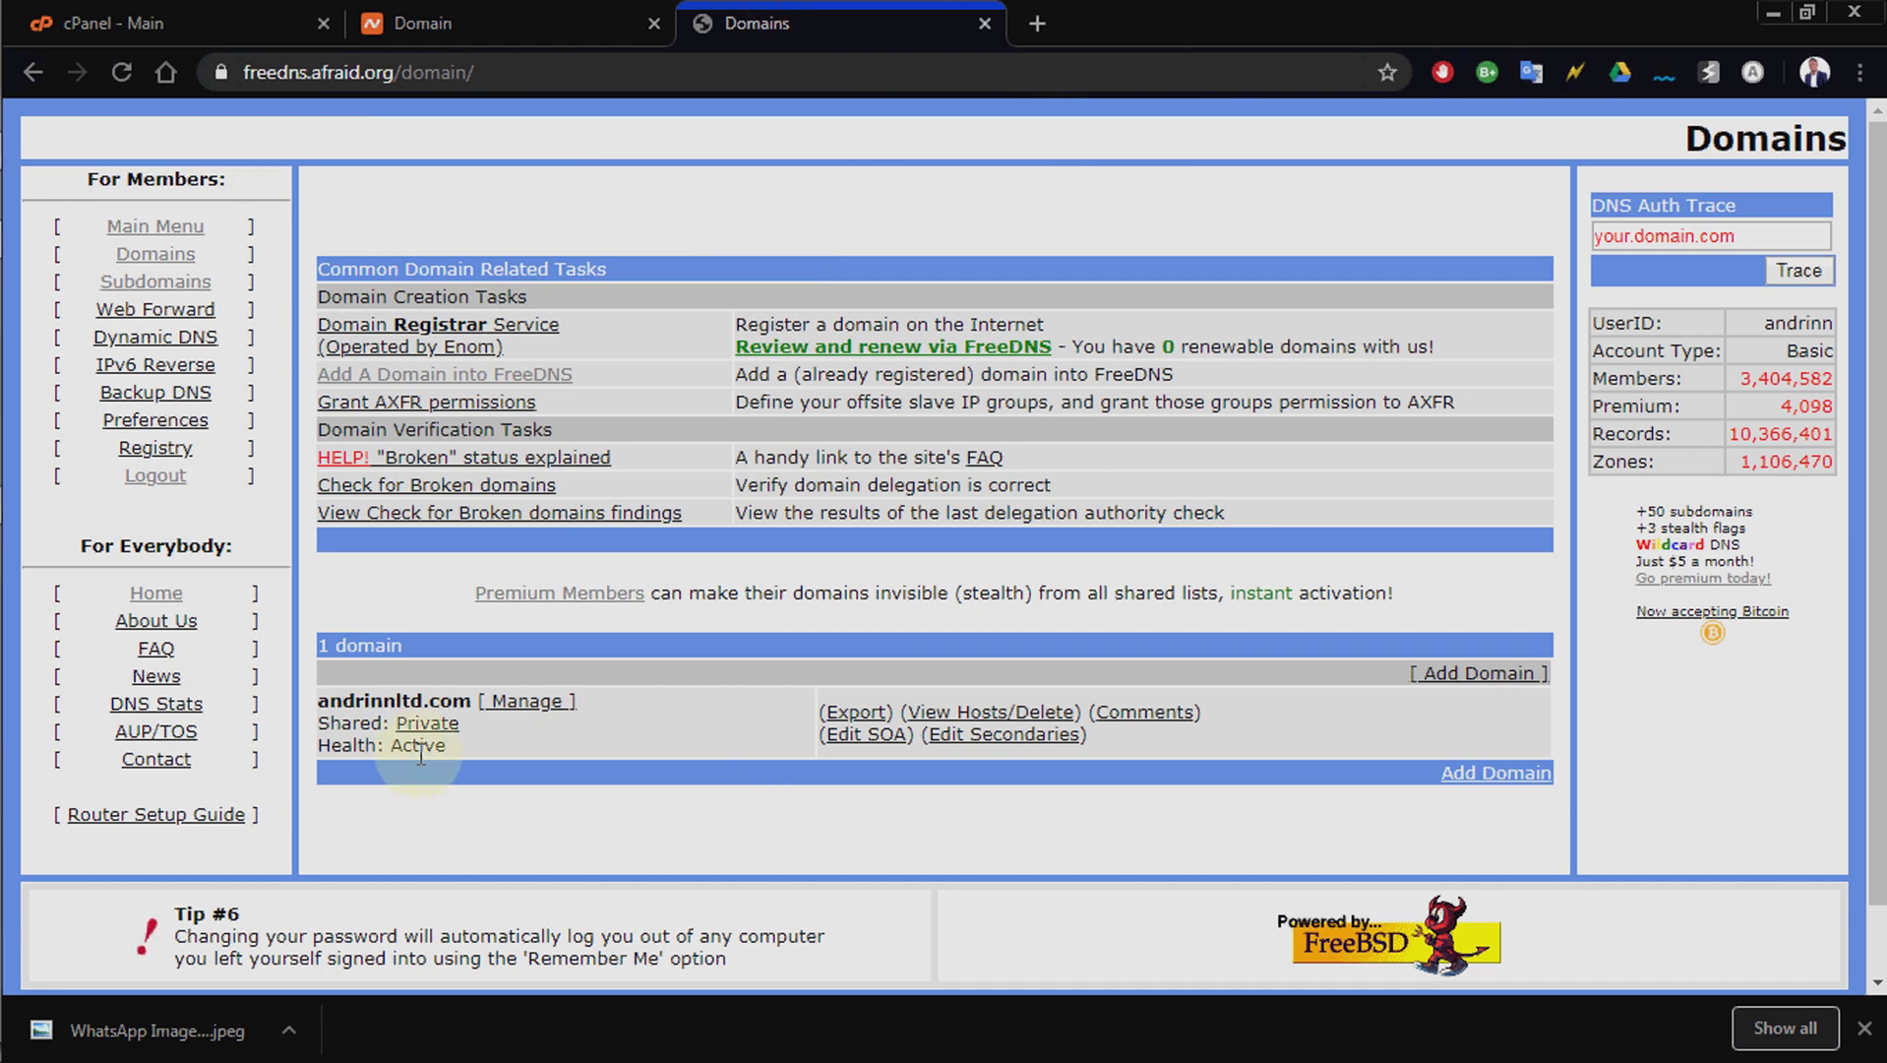
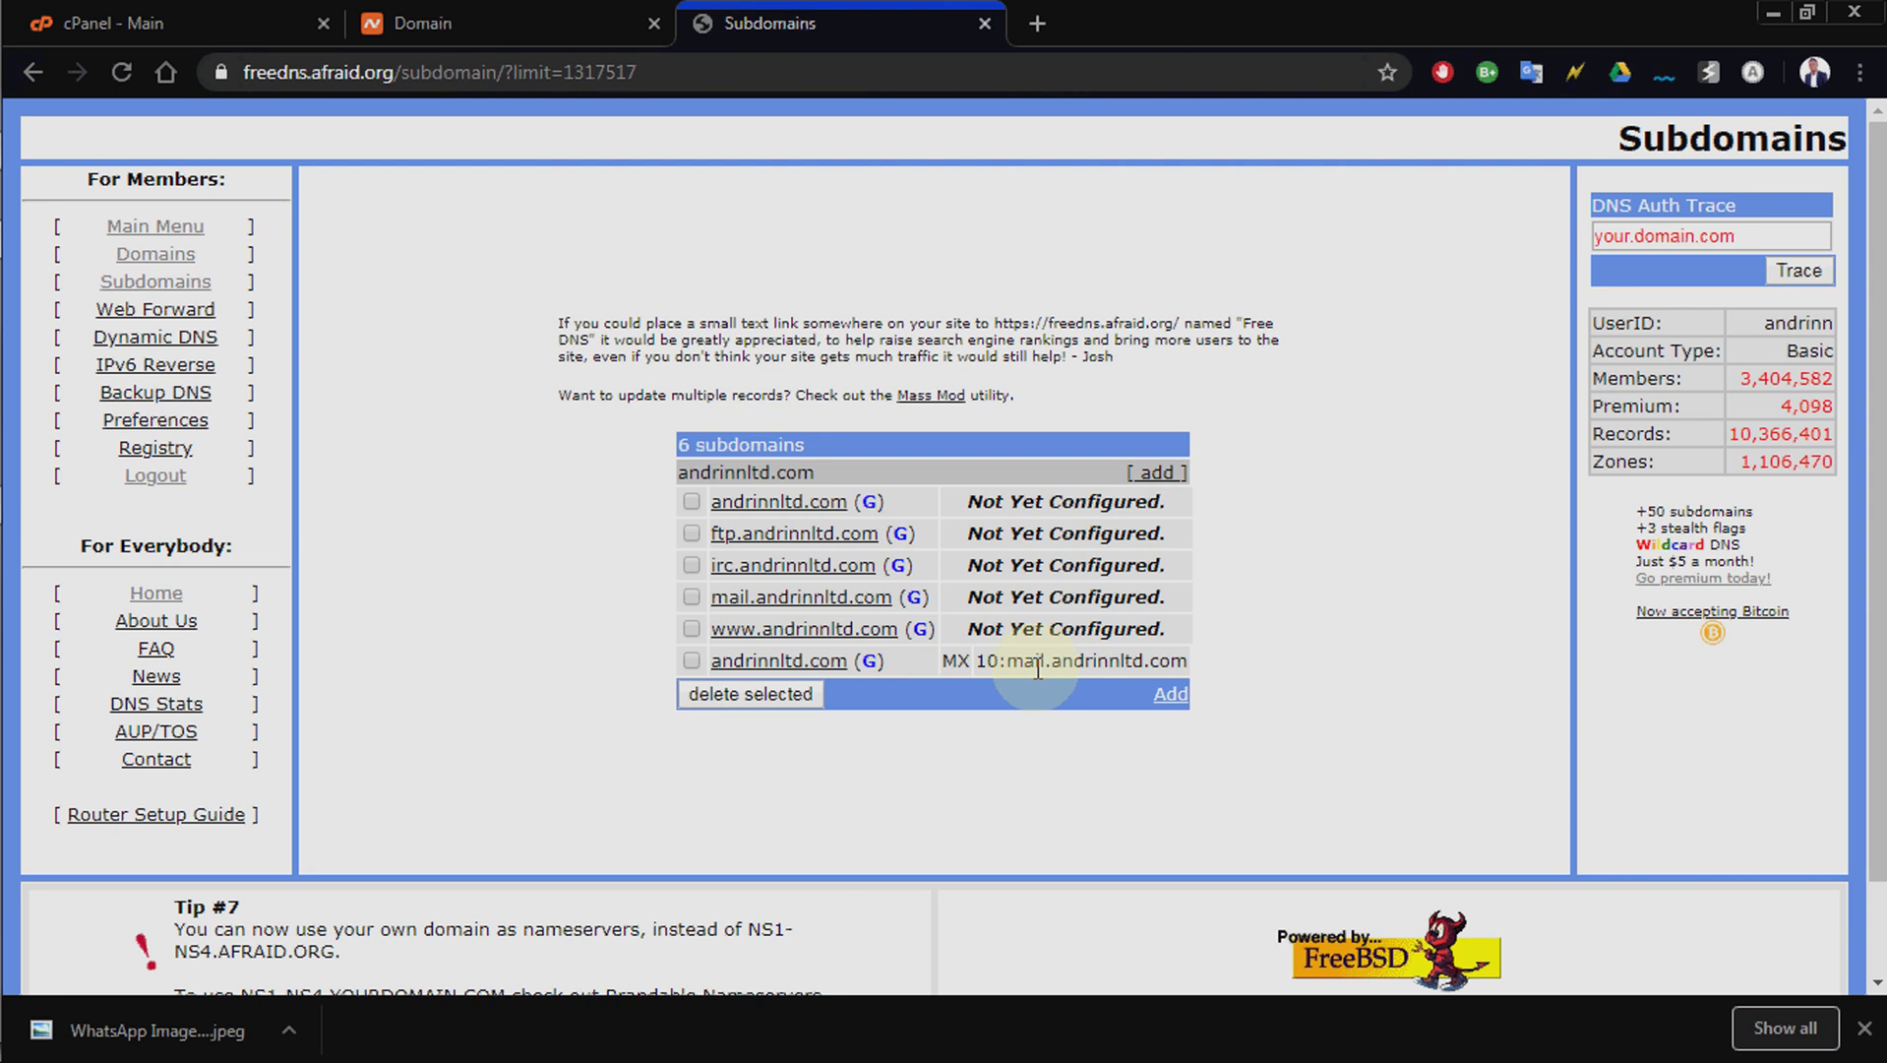
double_click(984, 660)
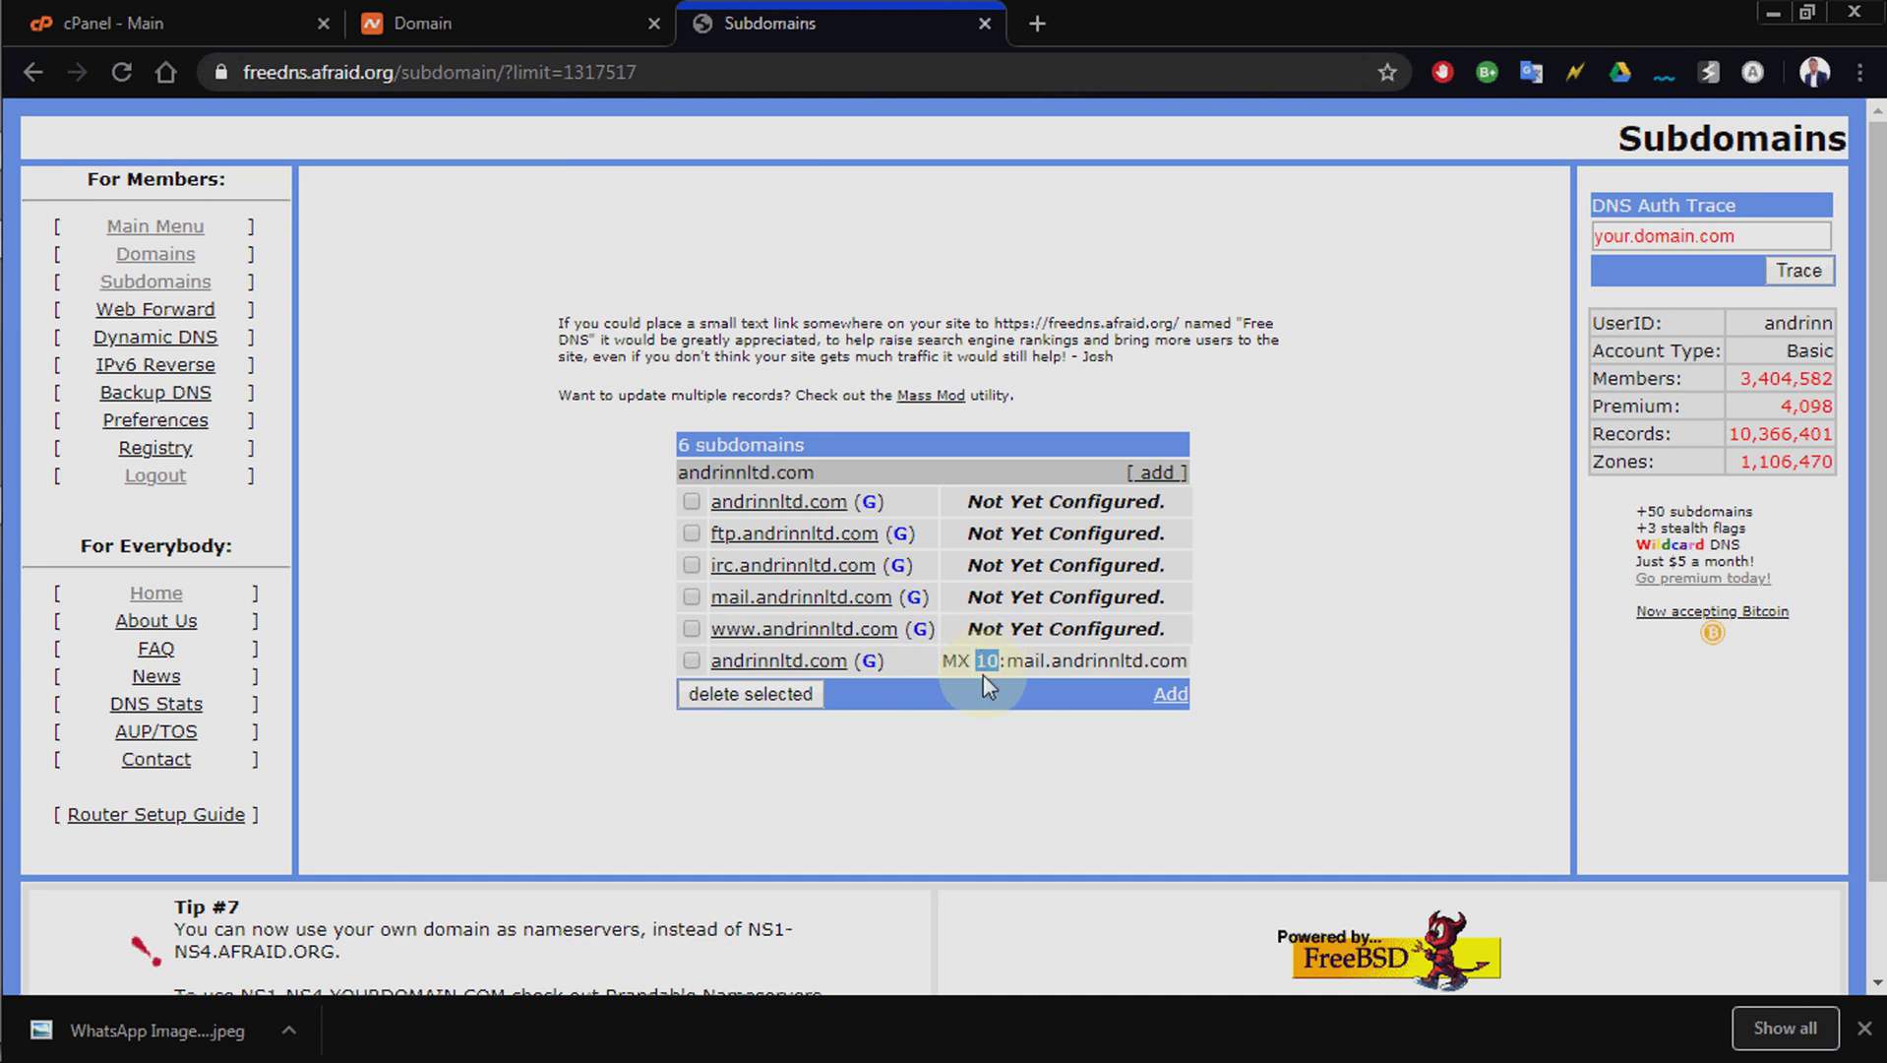
left_click(995, 678)
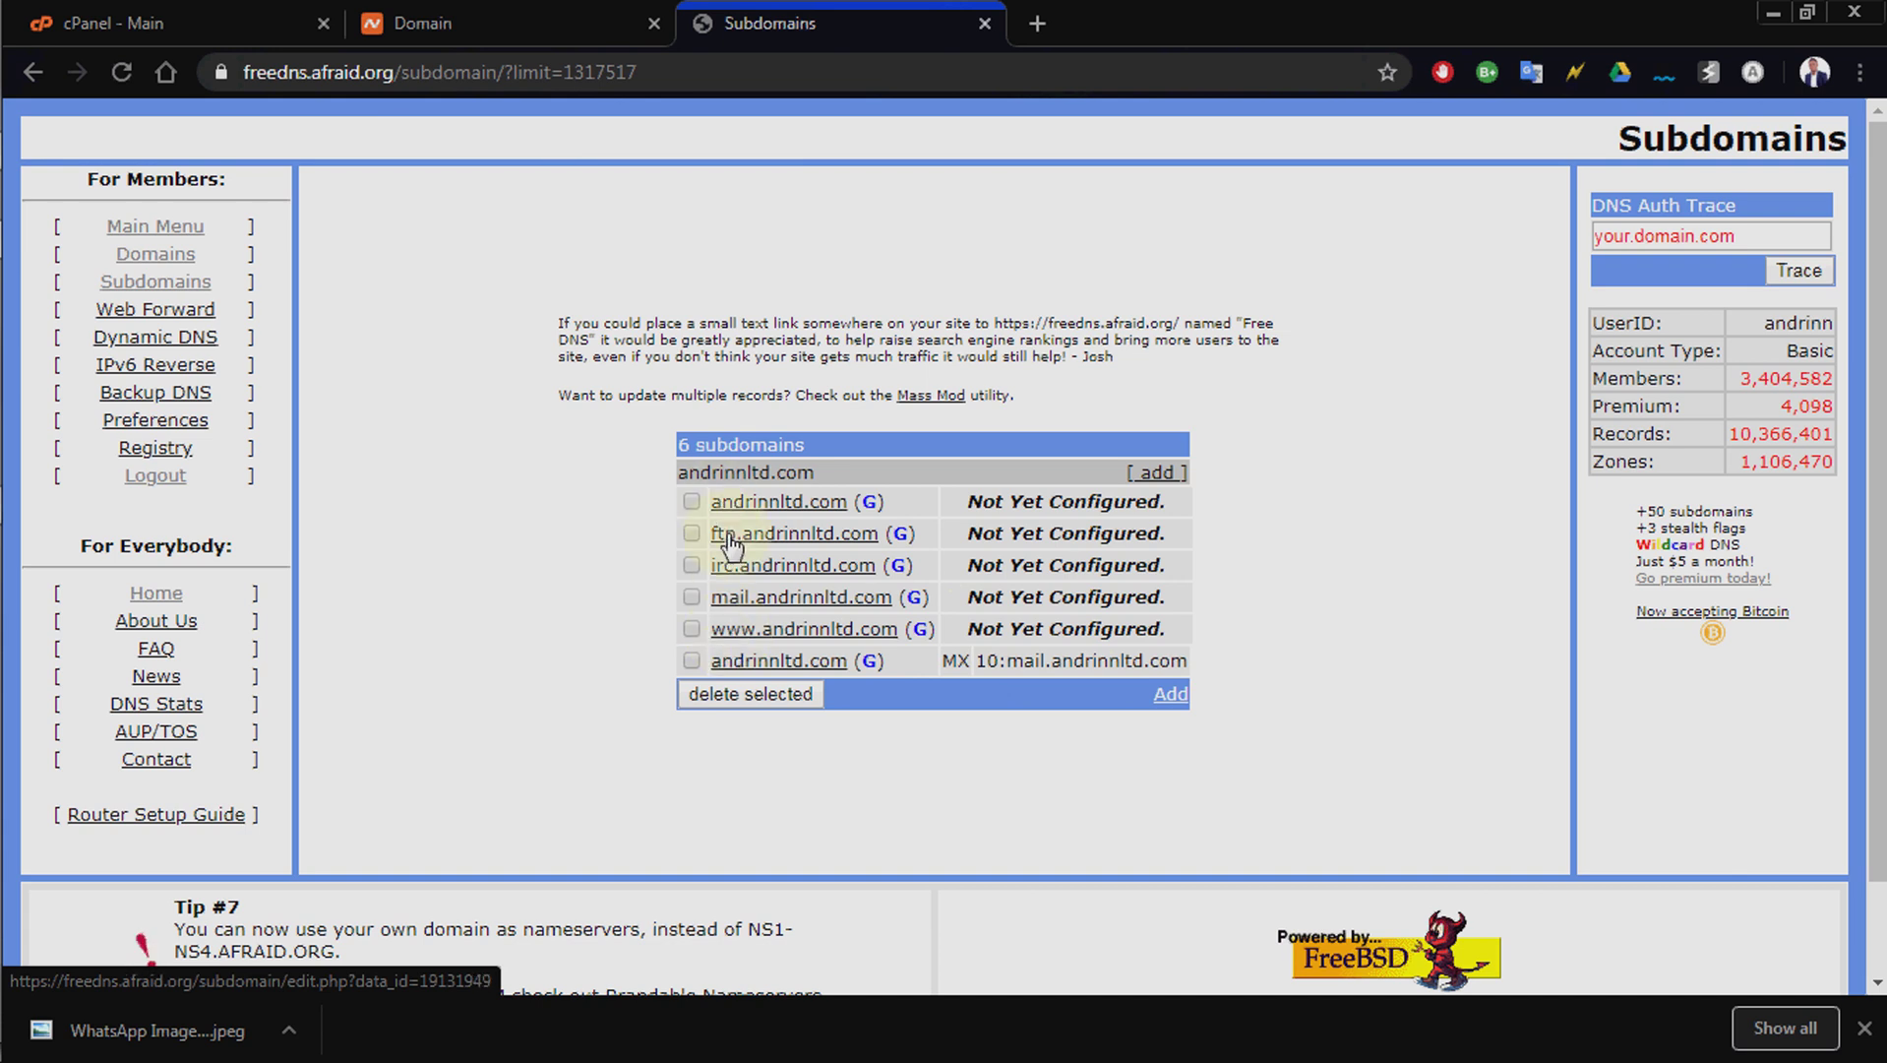
Switch to cPanel and copy the hosting account's shared IP address from the general information.
left_click(222, 22)
scroll(854, 465, "up", 1)
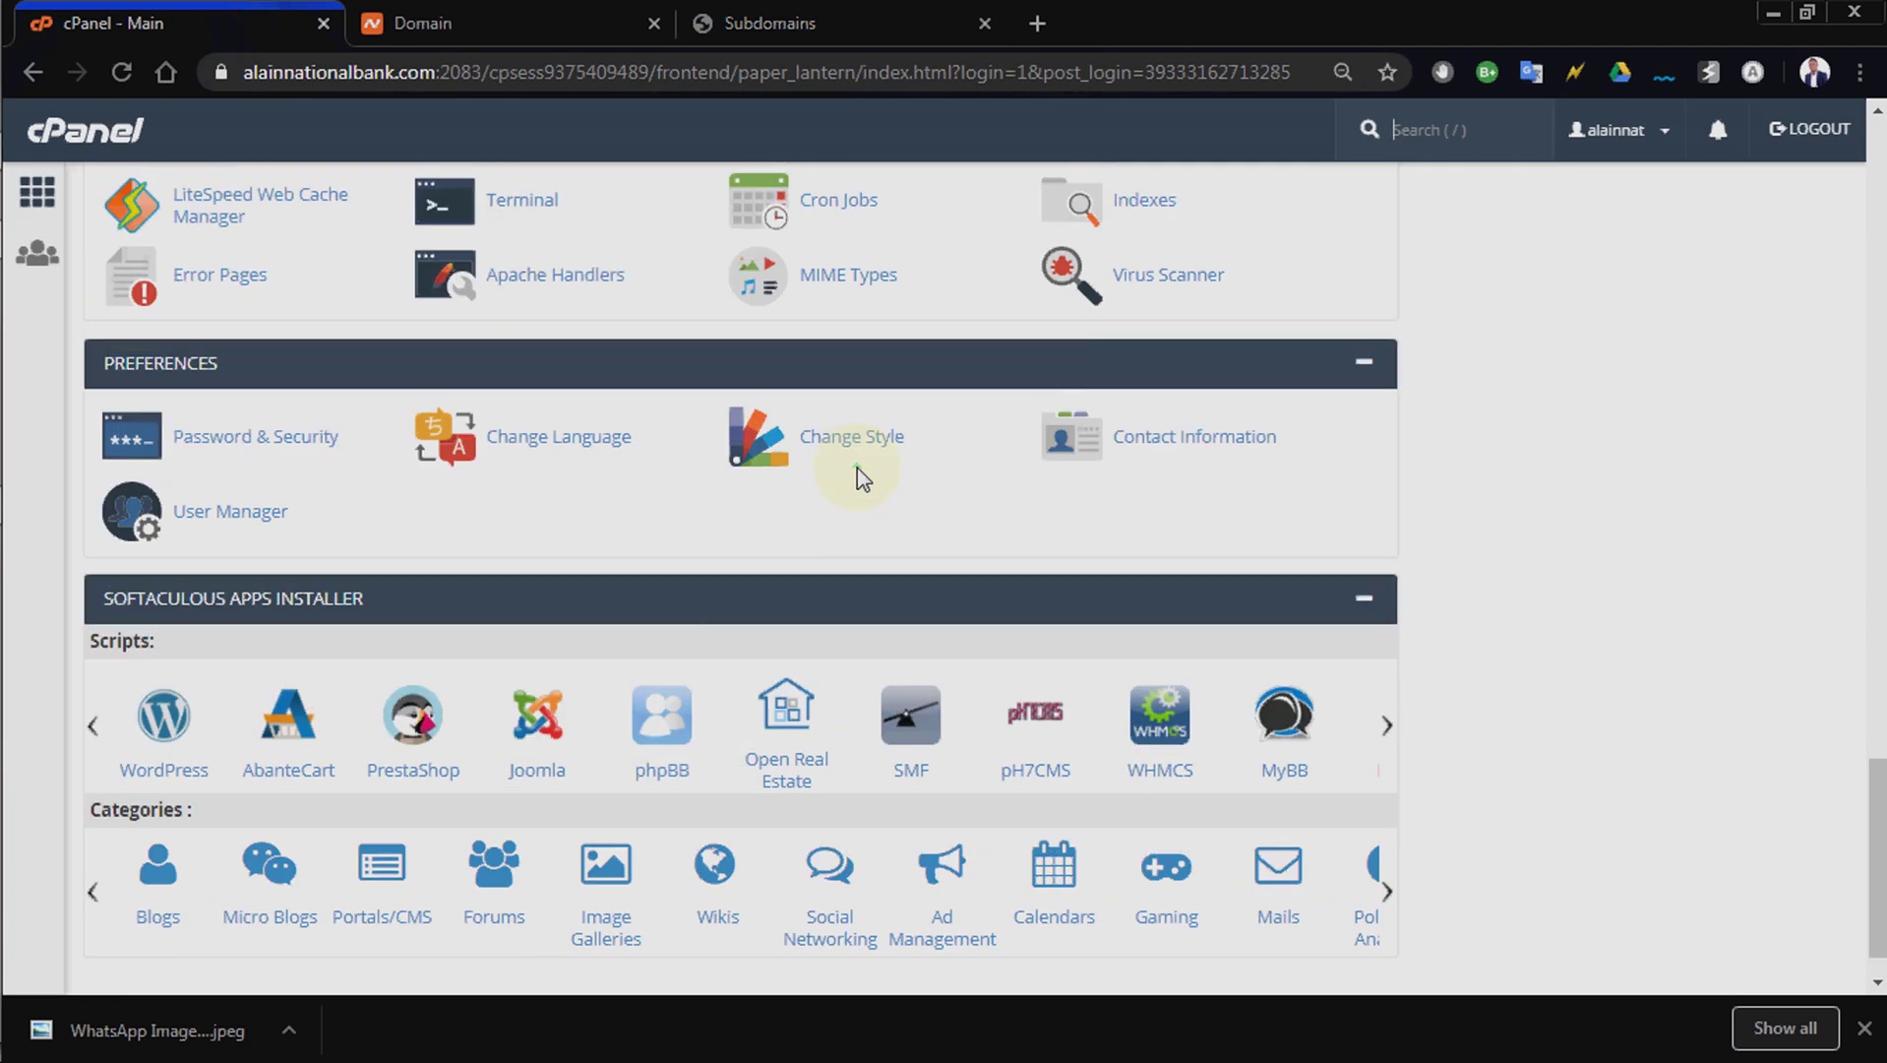
scroll(857, 467, "up", 15)
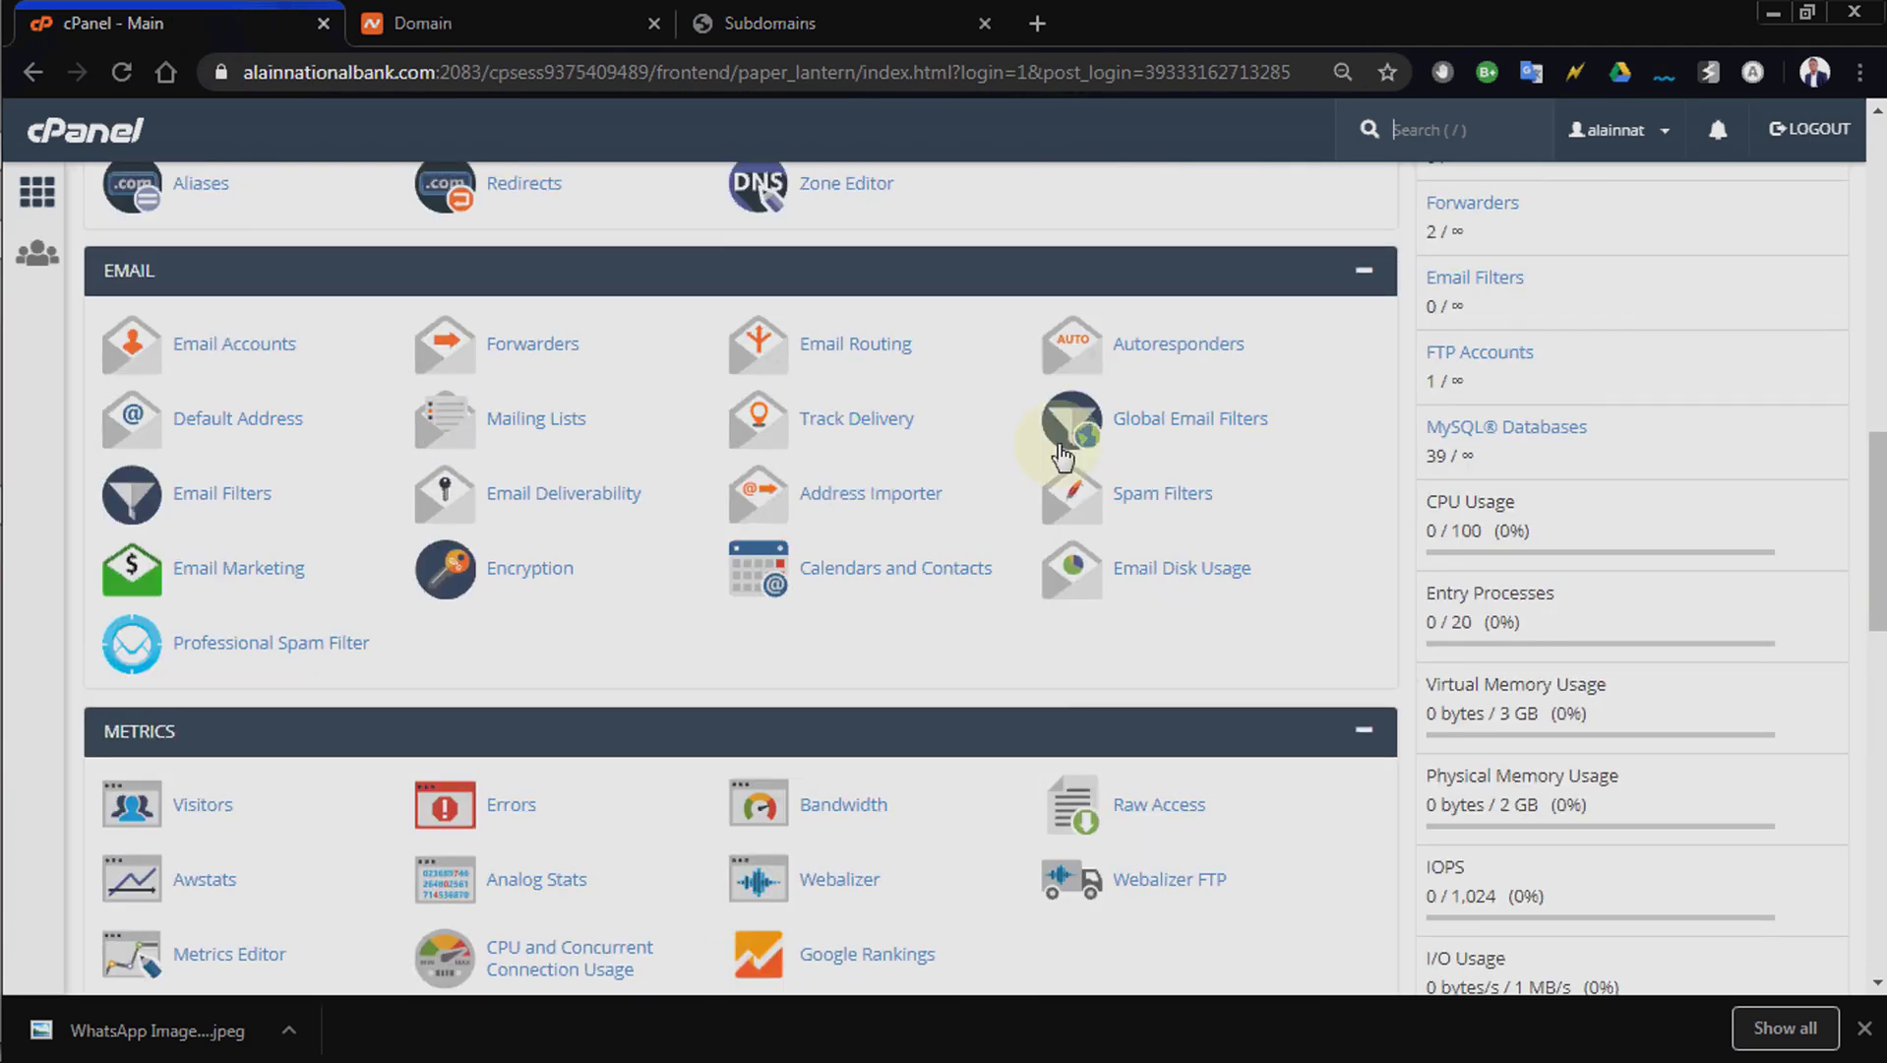
scroll(1062, 454, "up", 8)
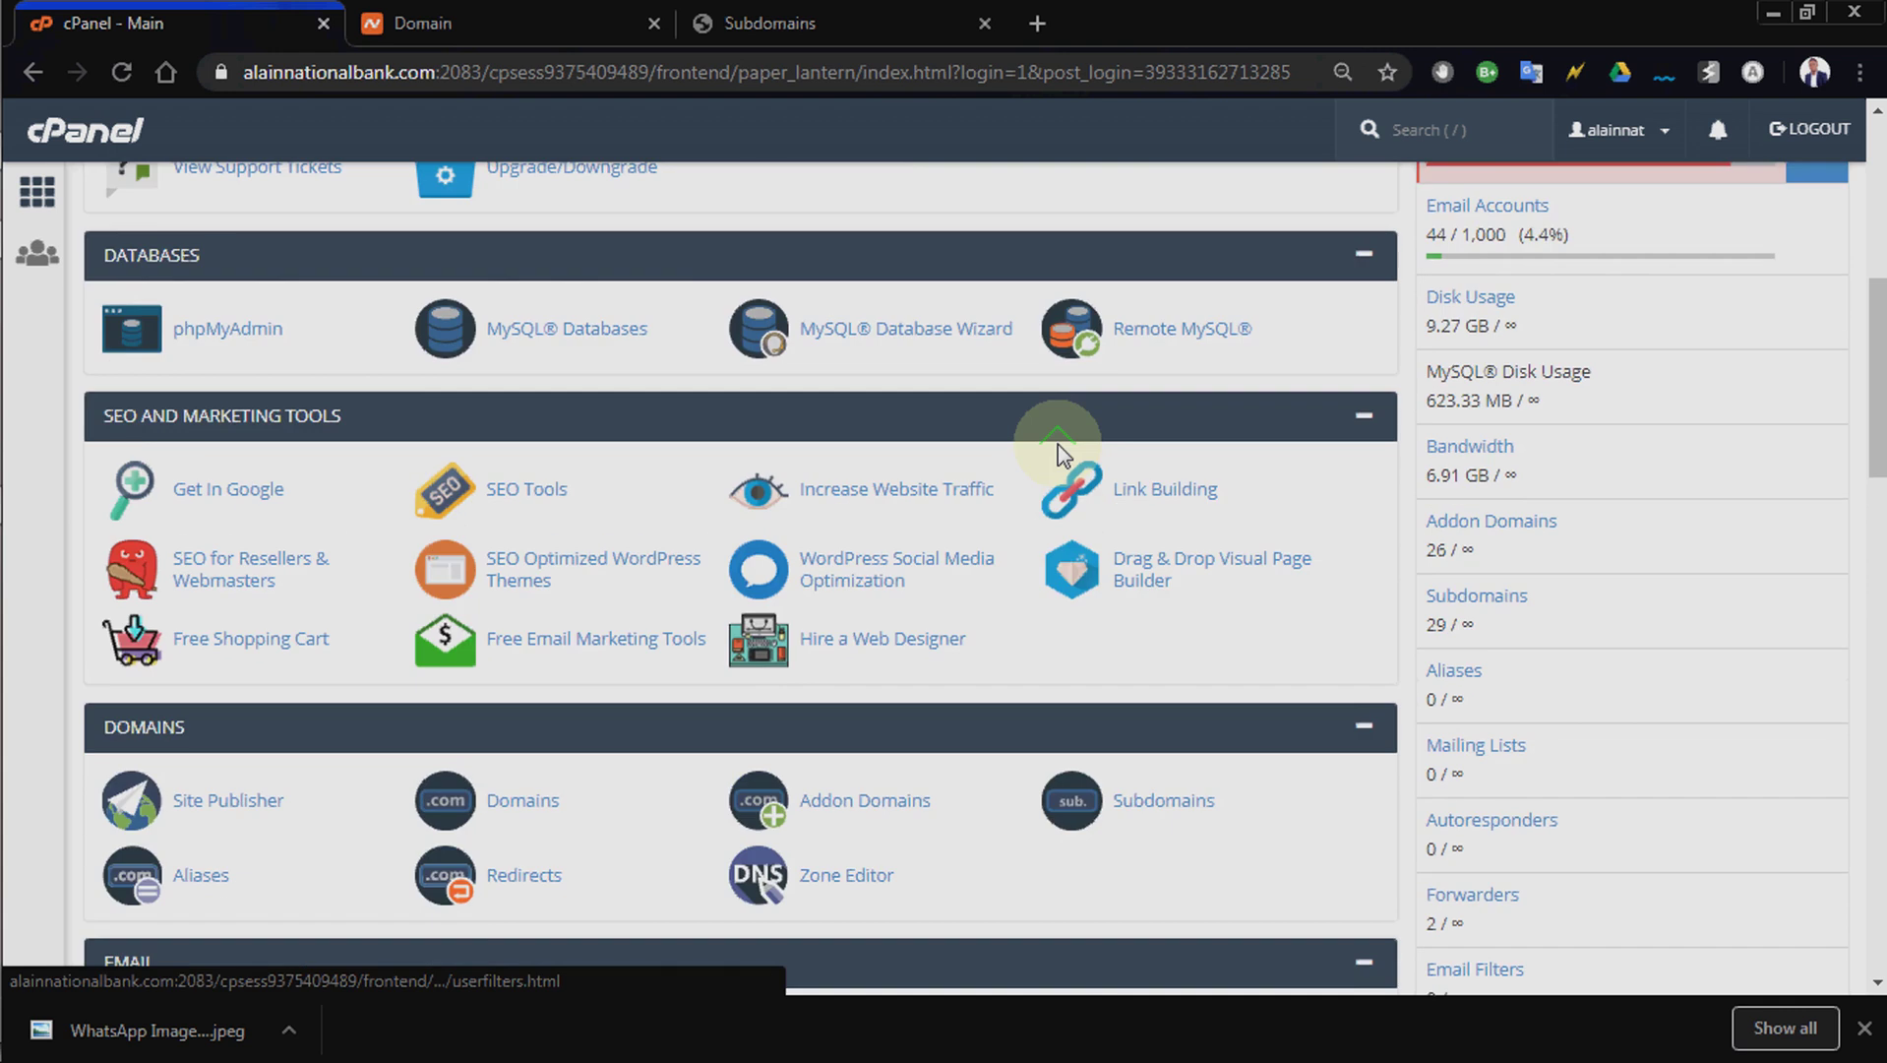
scroll(1057, 444, "up", 6)
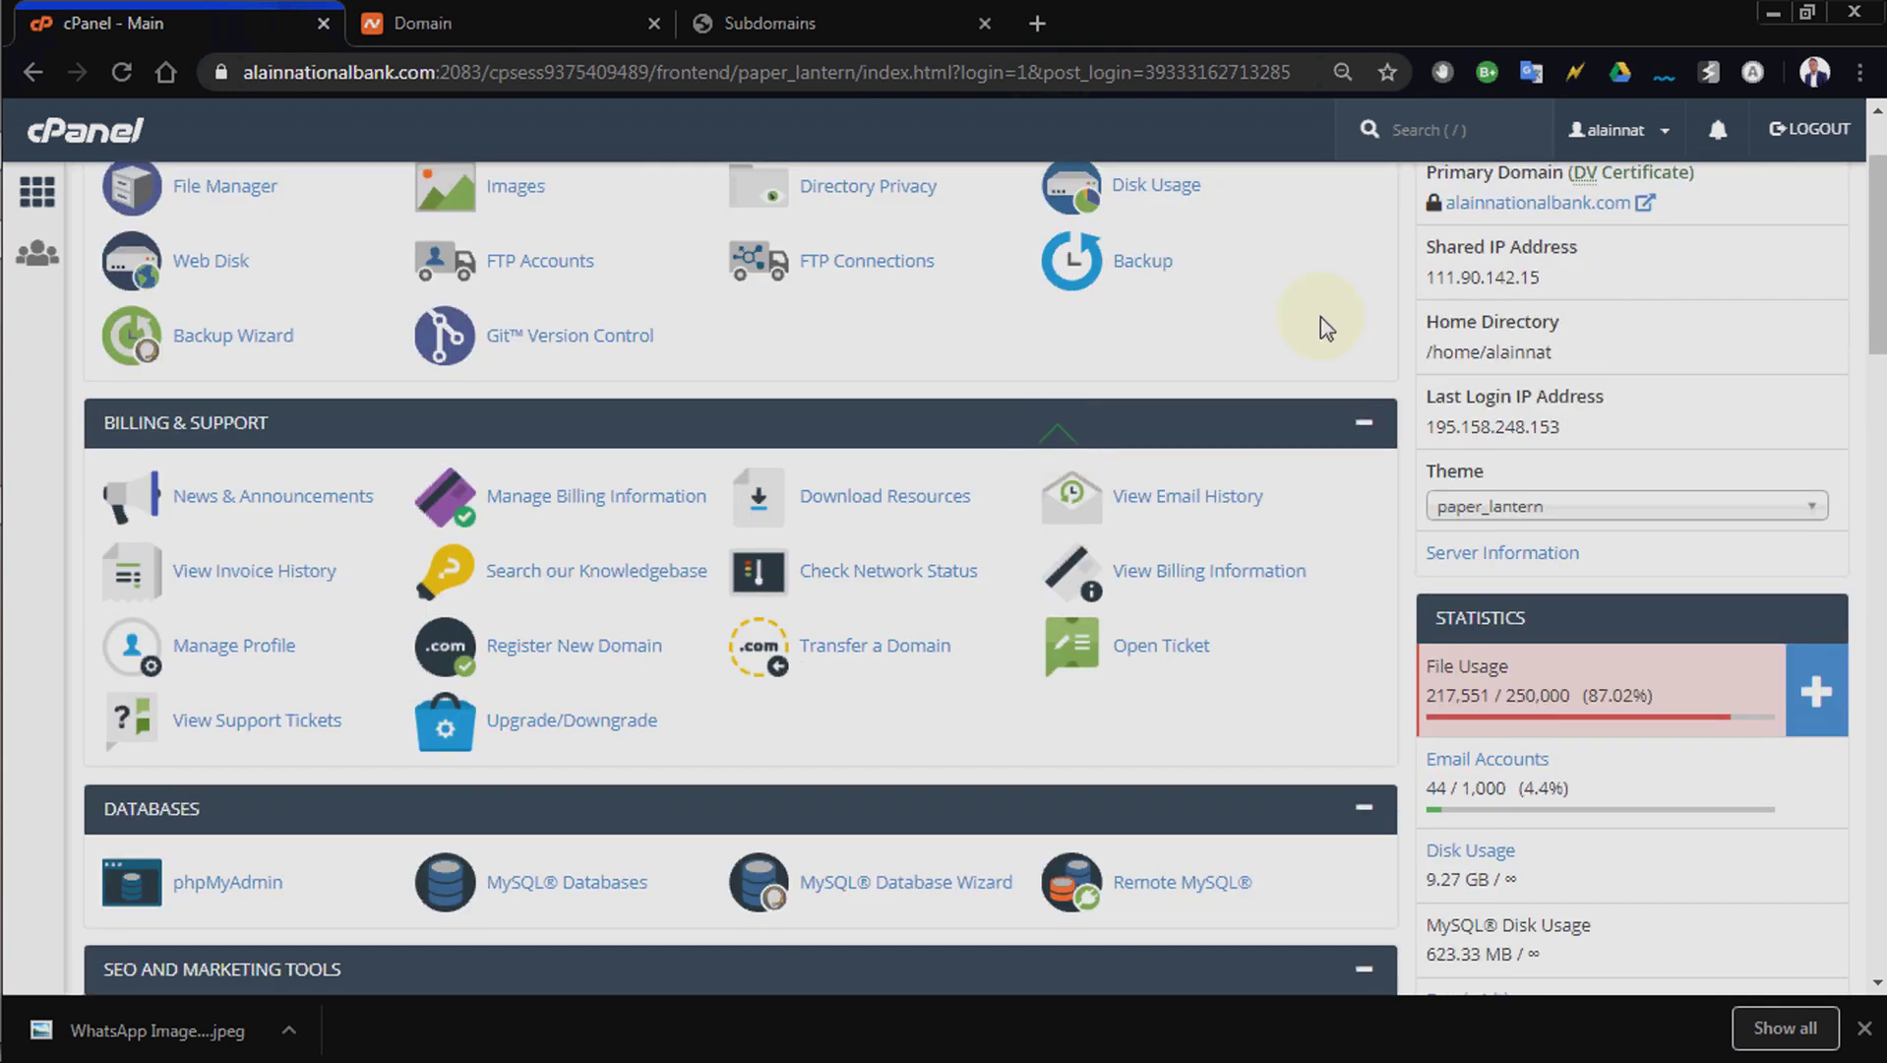
left_click_drag(1572, 277, 1426, 277)
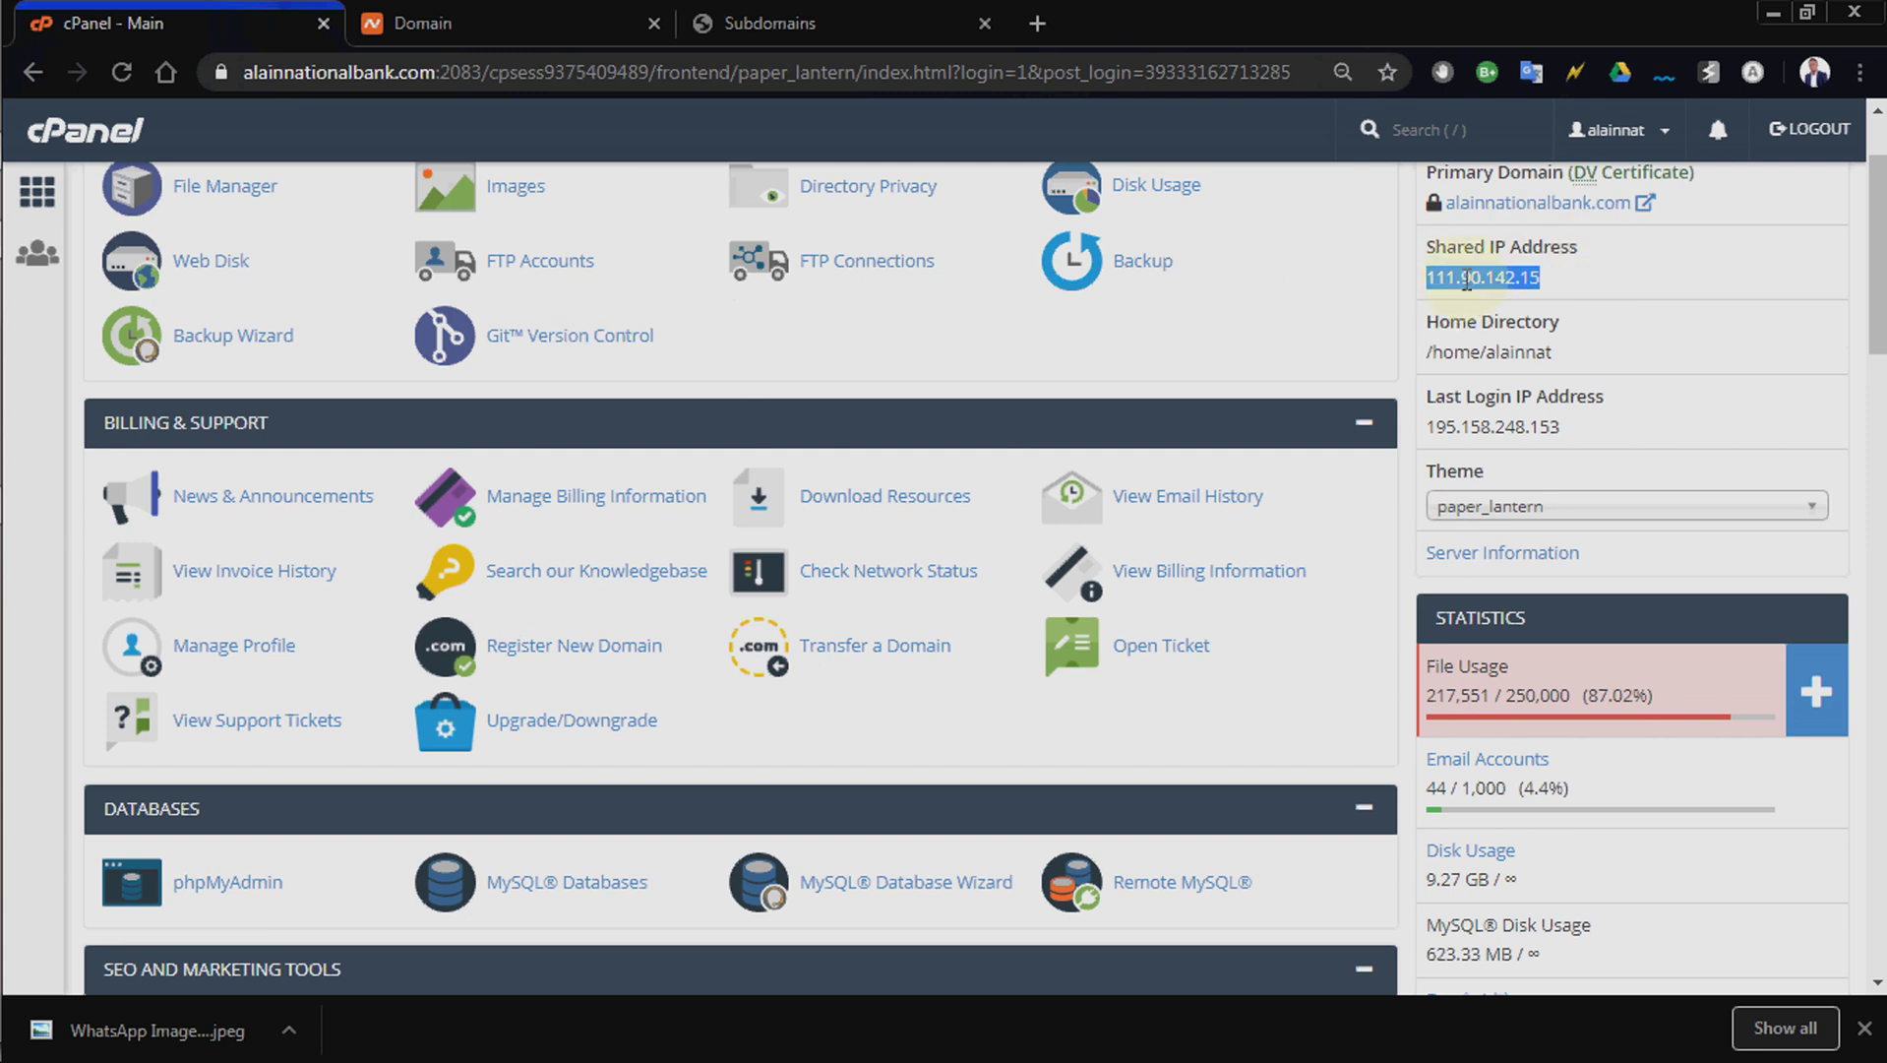
scroll(1466, 282, "down", 1)
scroll(1470, 282, "up", 1)
right_click(1471, 280)
left_click(1520, 287)
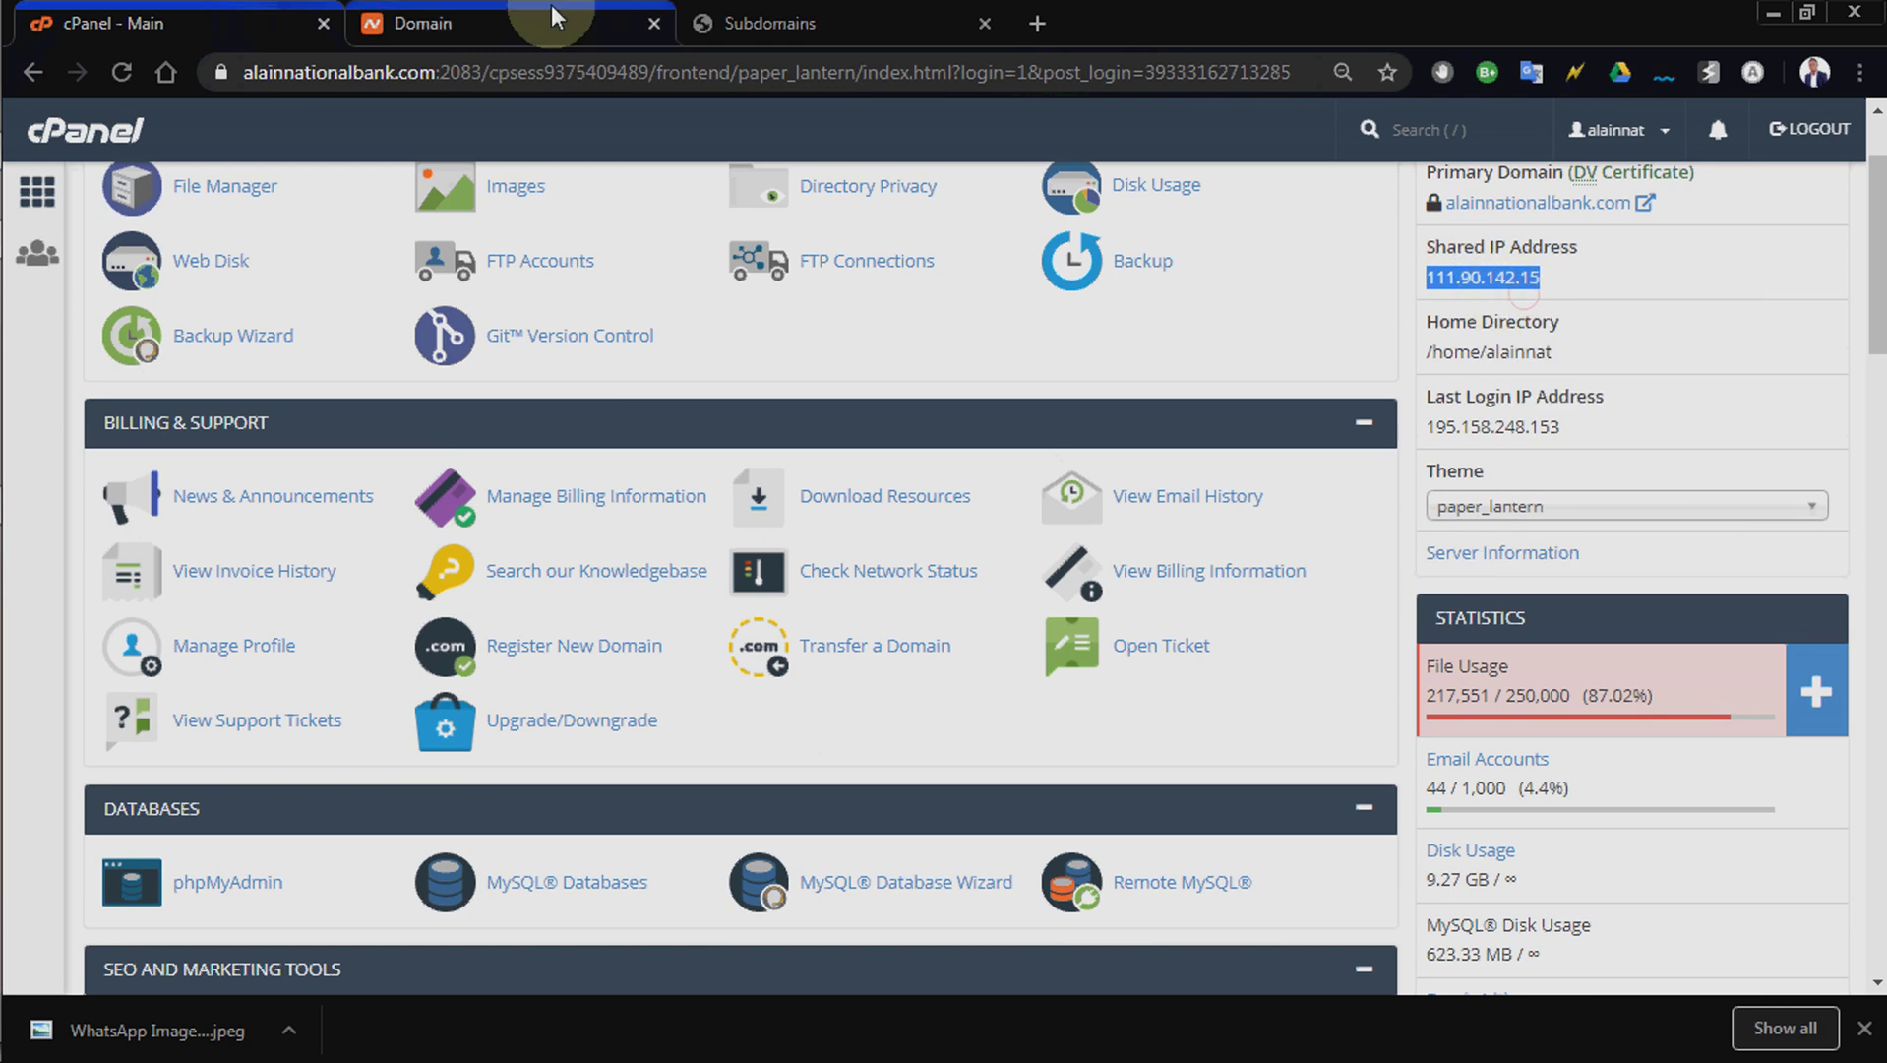
In FreeDNS, point the unconfigured root andrinnltd.com A record to 111.90.142.15 and save it.
left_click(710, 6)
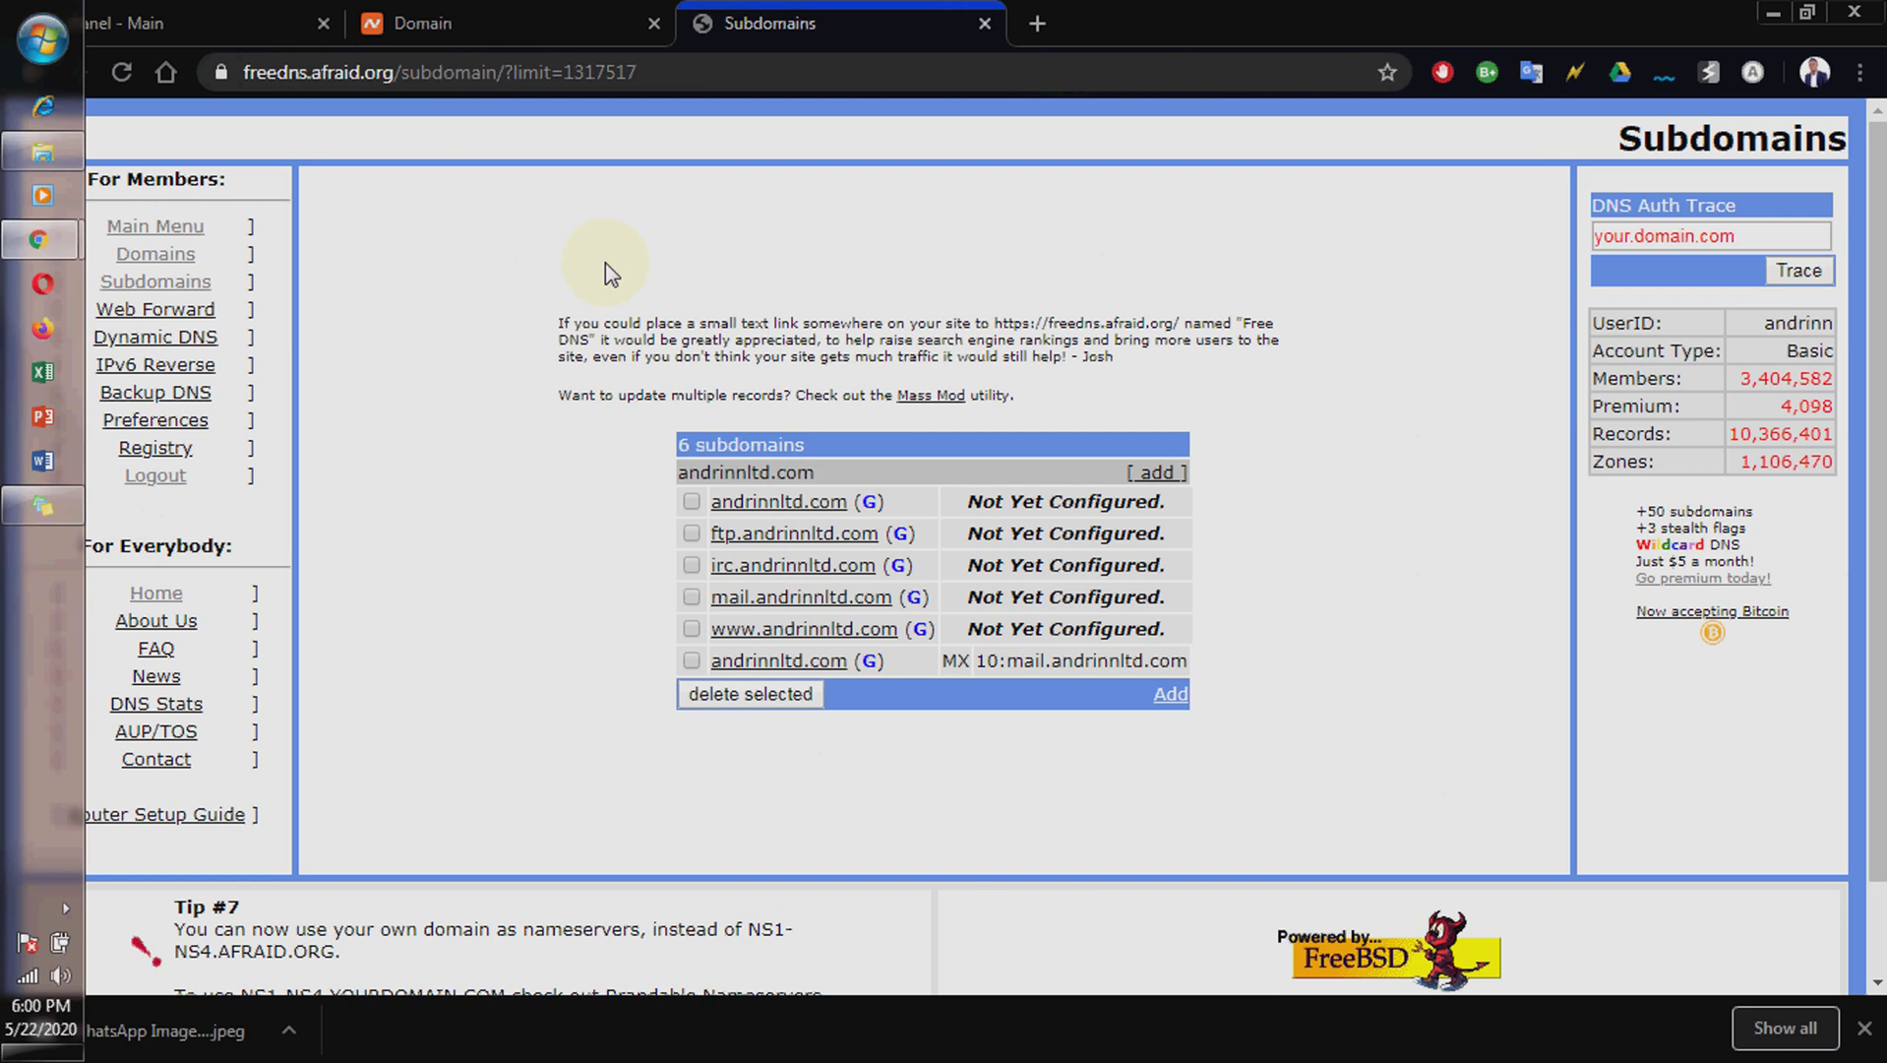
left_click(779, 501)
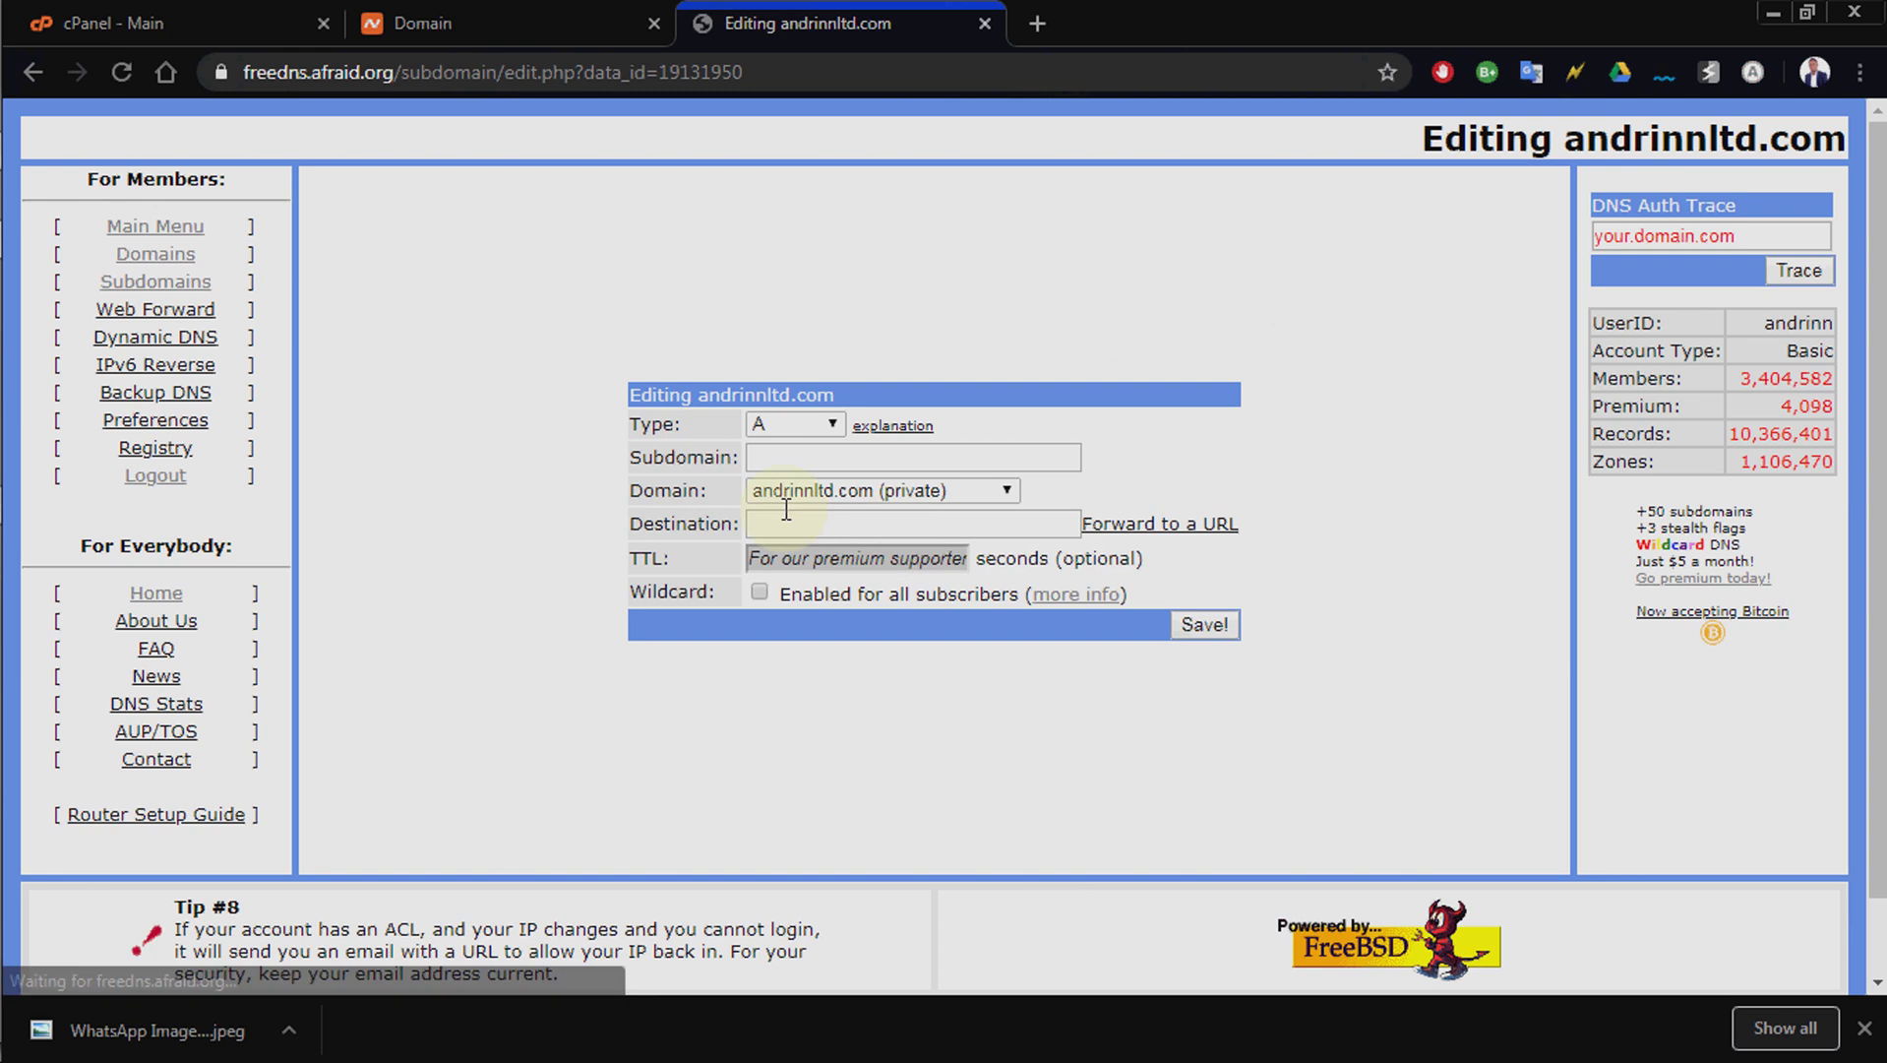
left_click(763, 525)
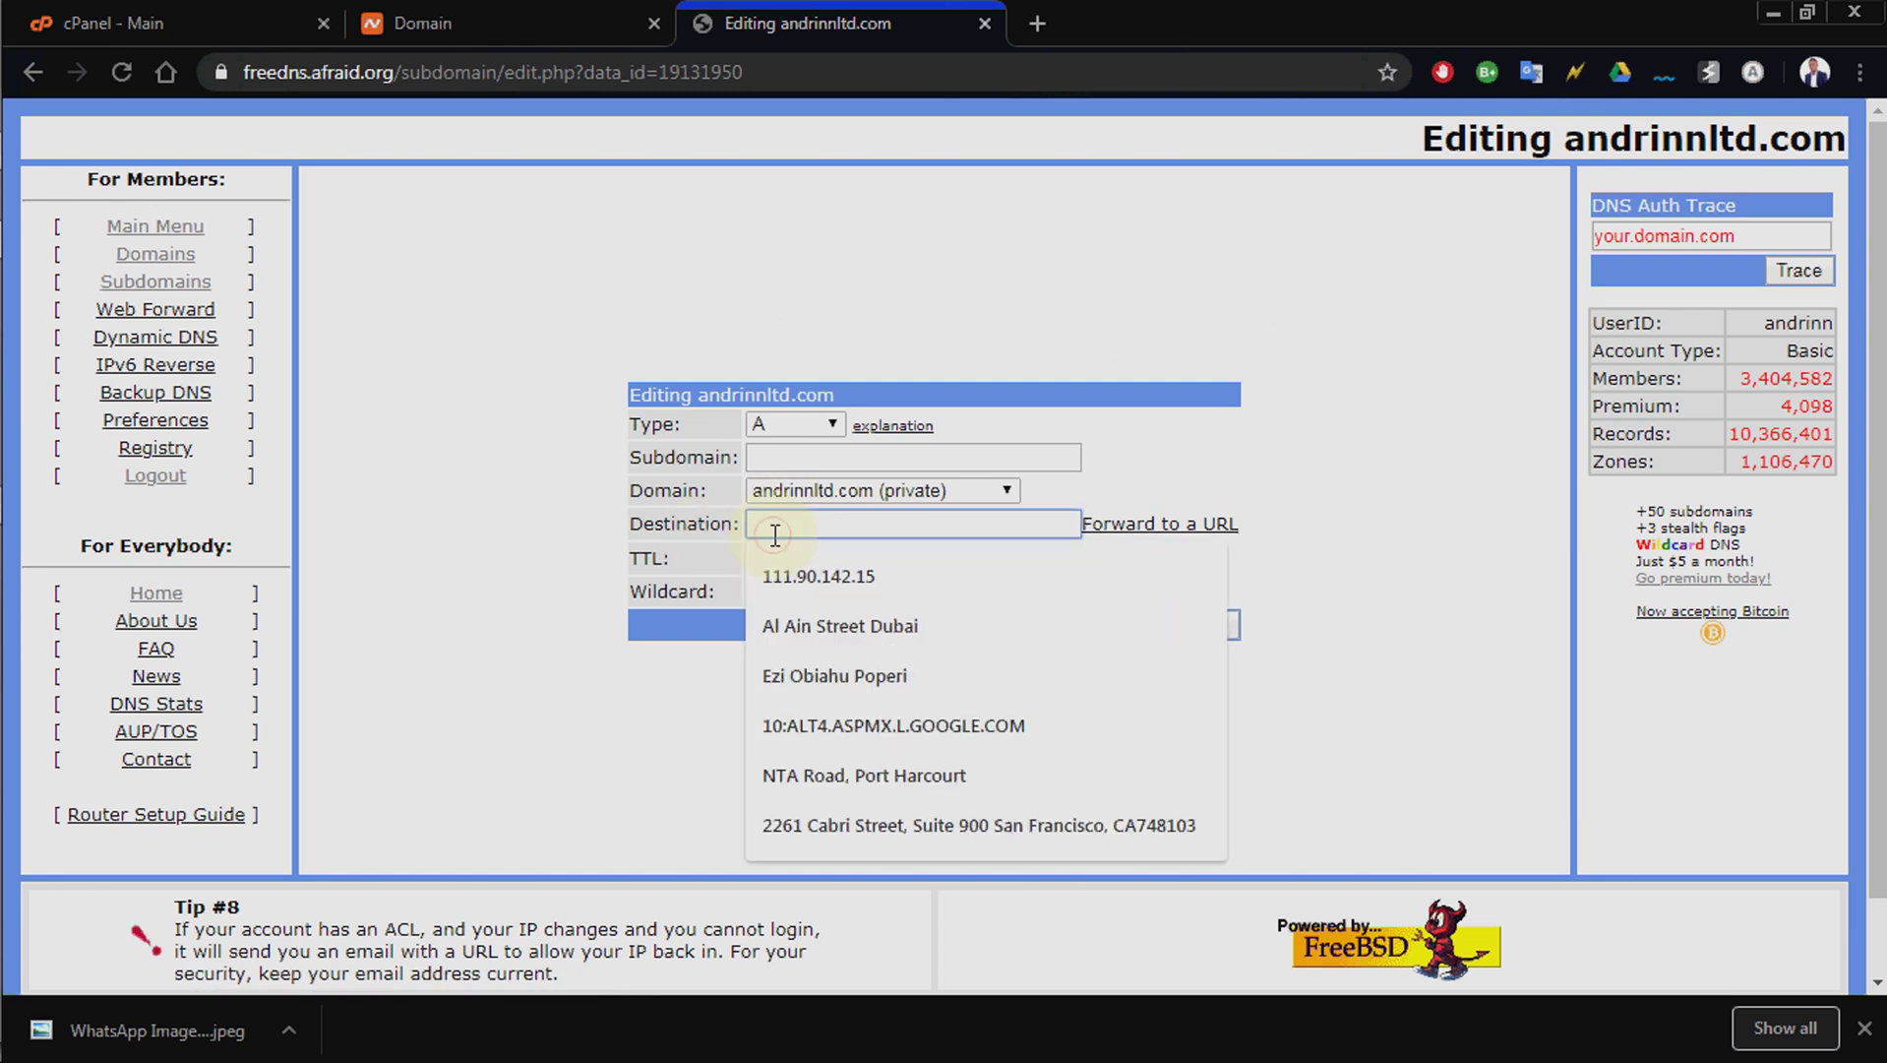
left_click(765, 580)
left_click(827, 702)
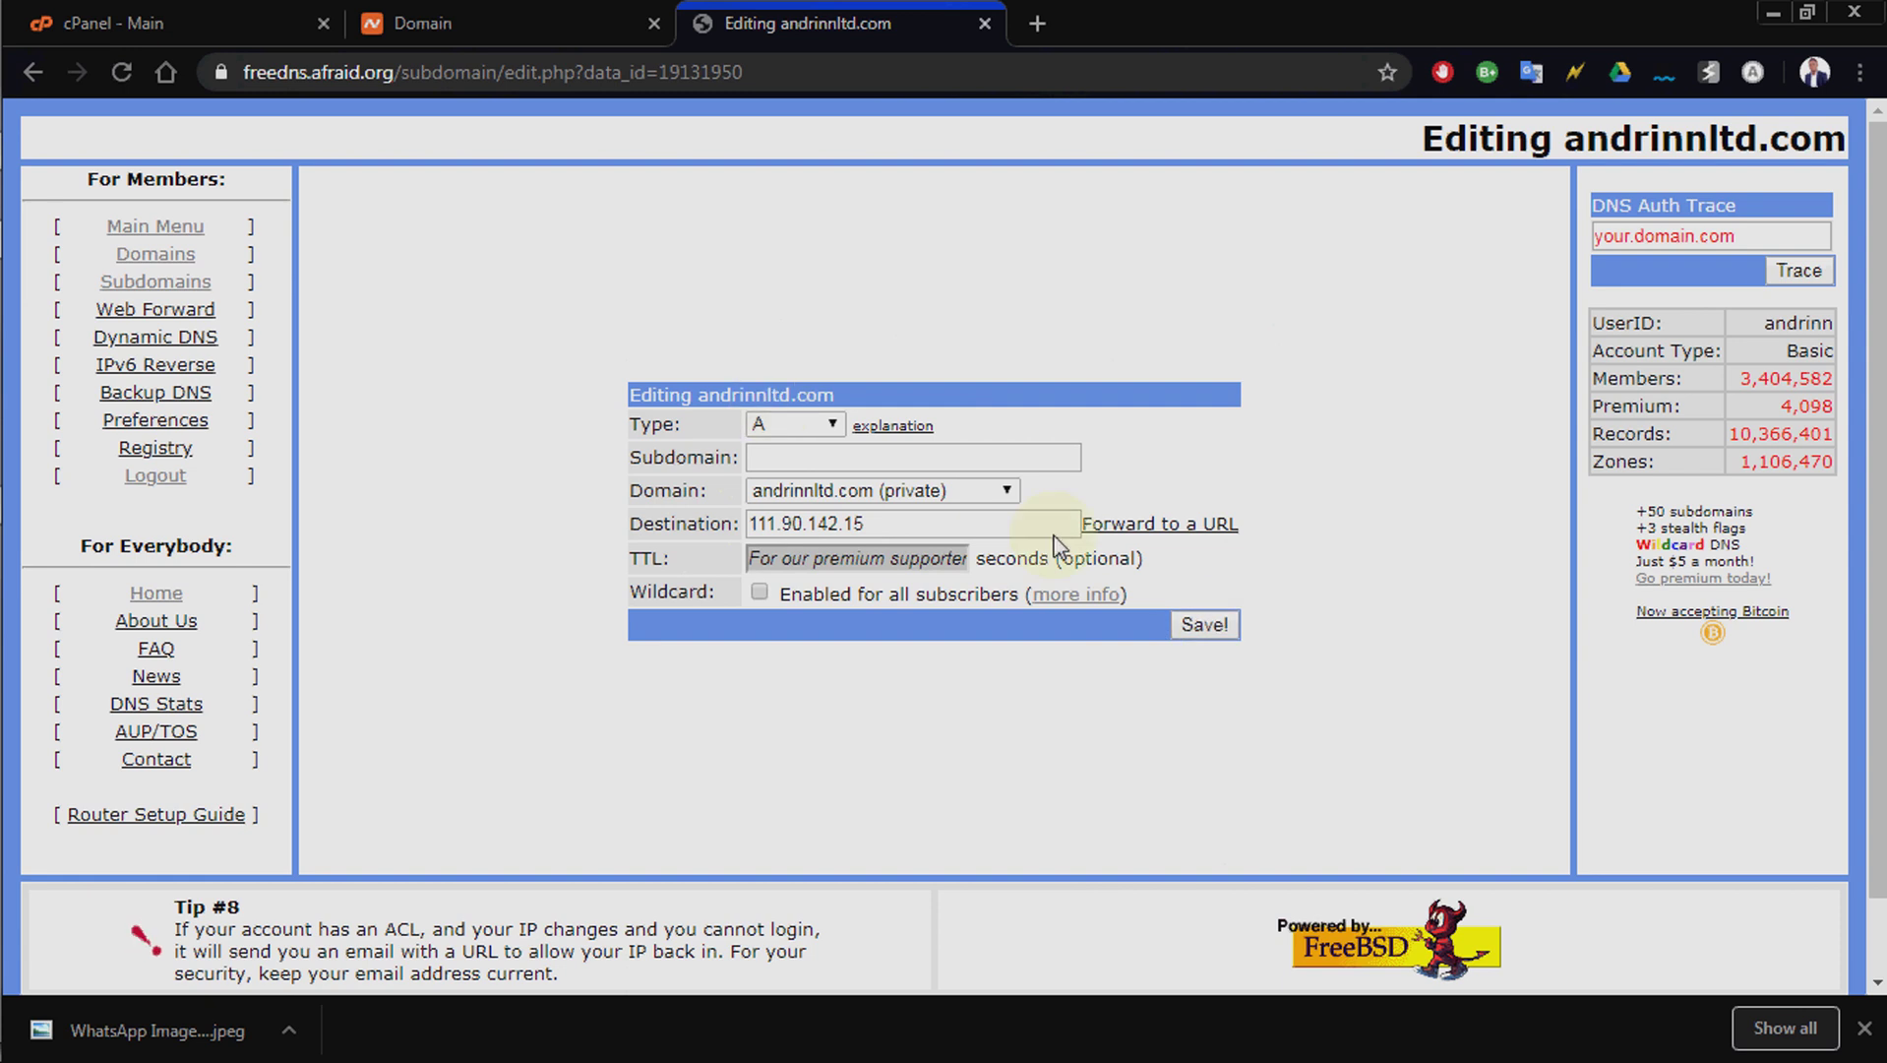
left_click(1217, 635)
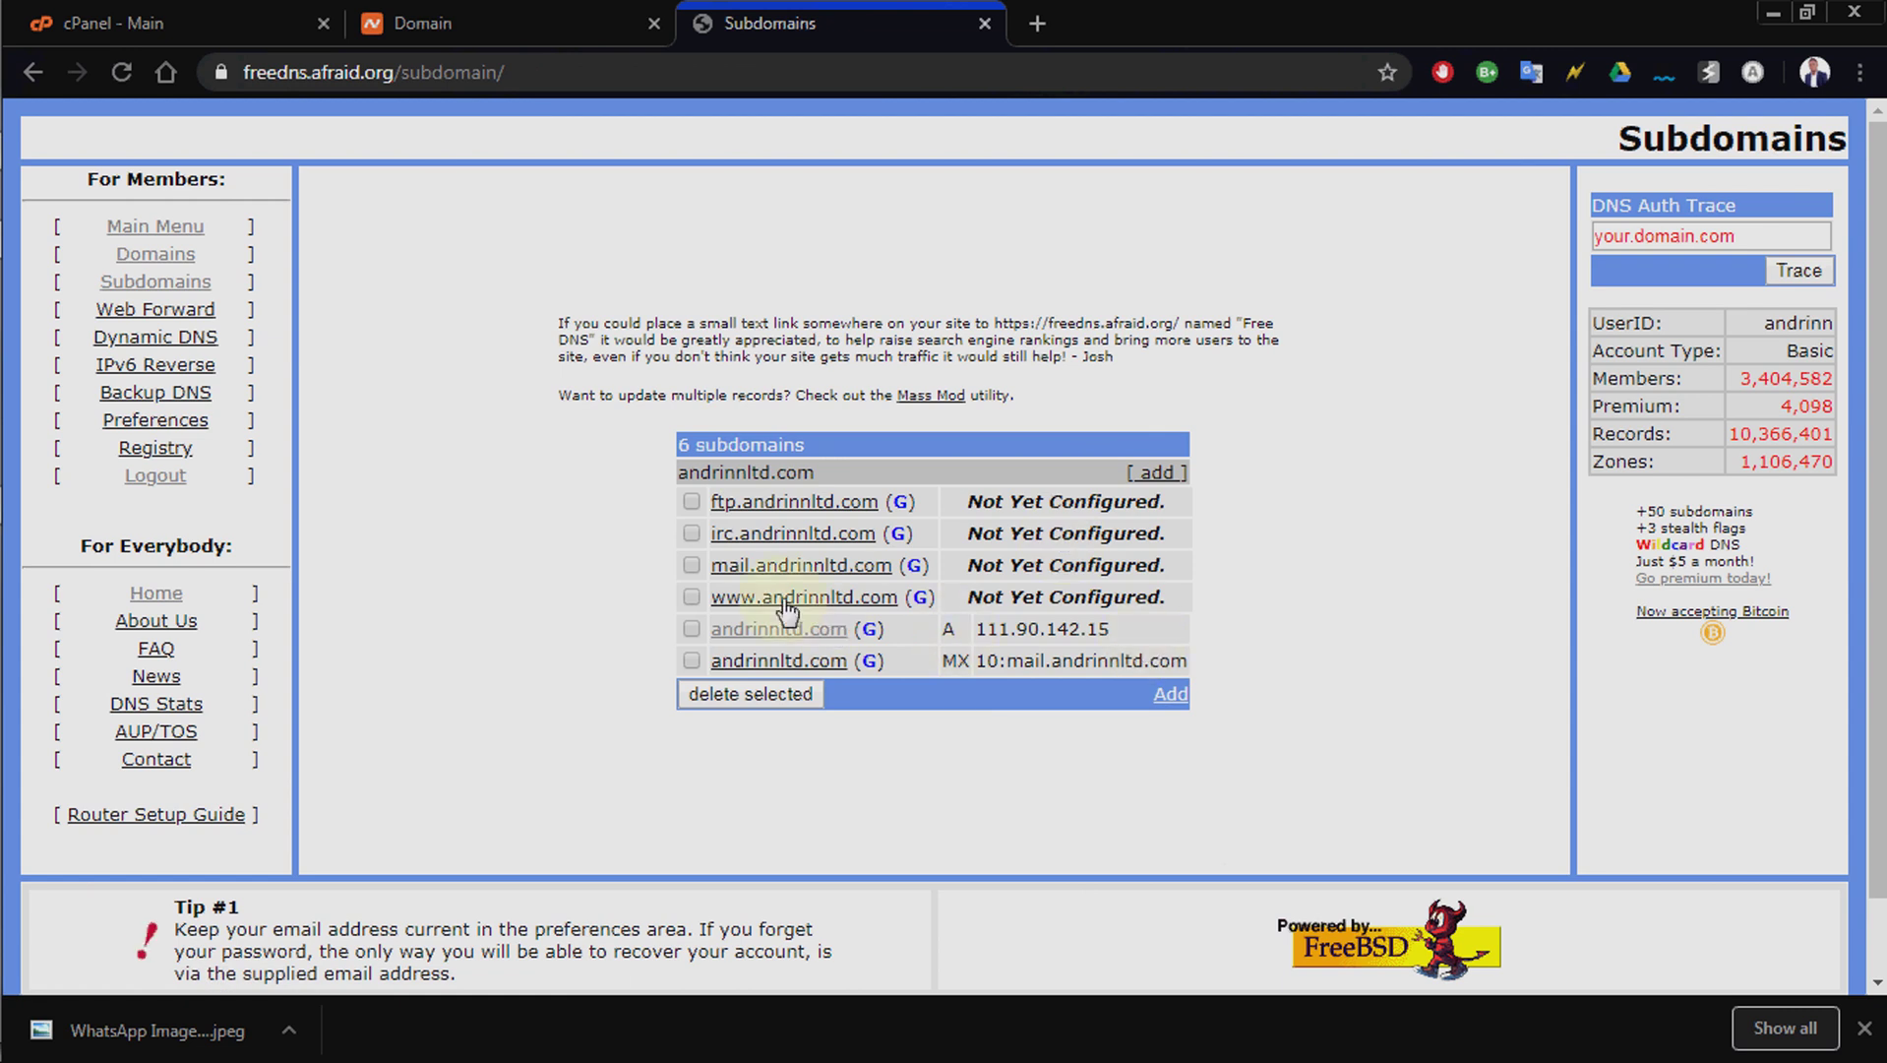
left_click(748, 596)
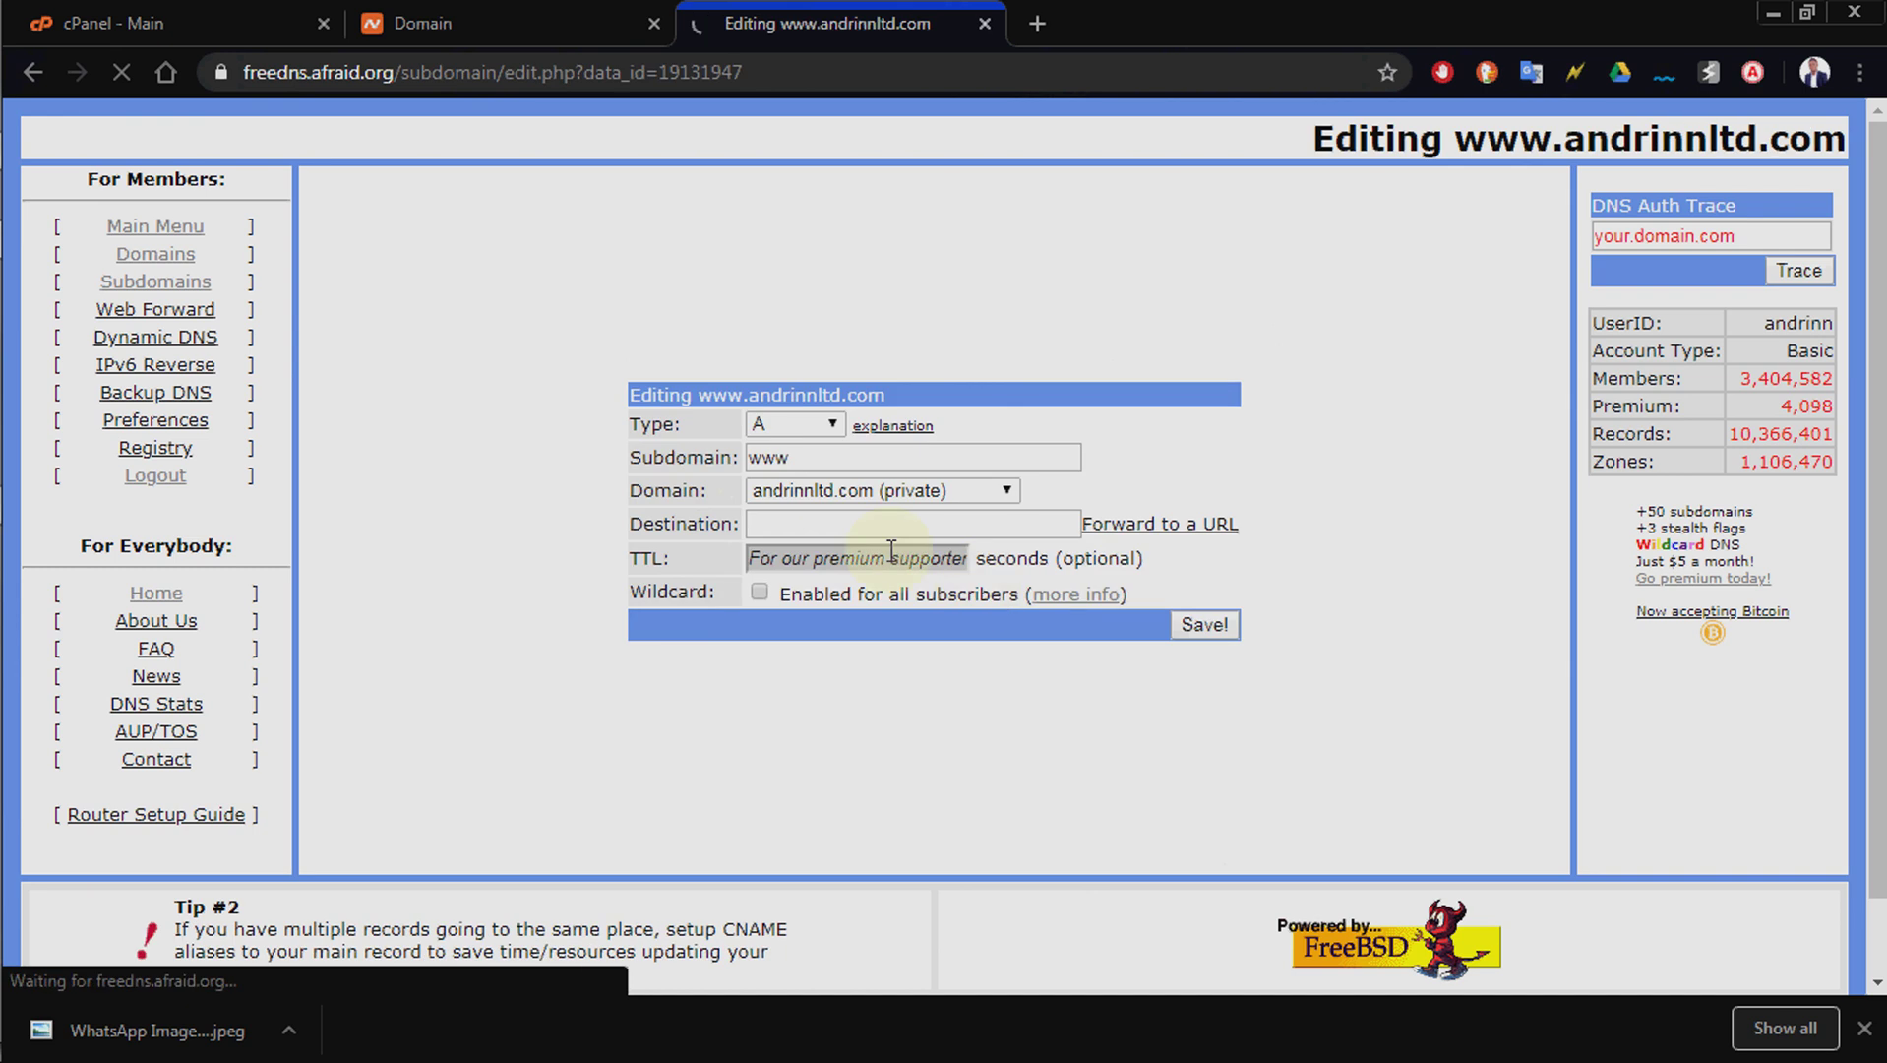
left_click(863, 526)
left_click(863, 577)
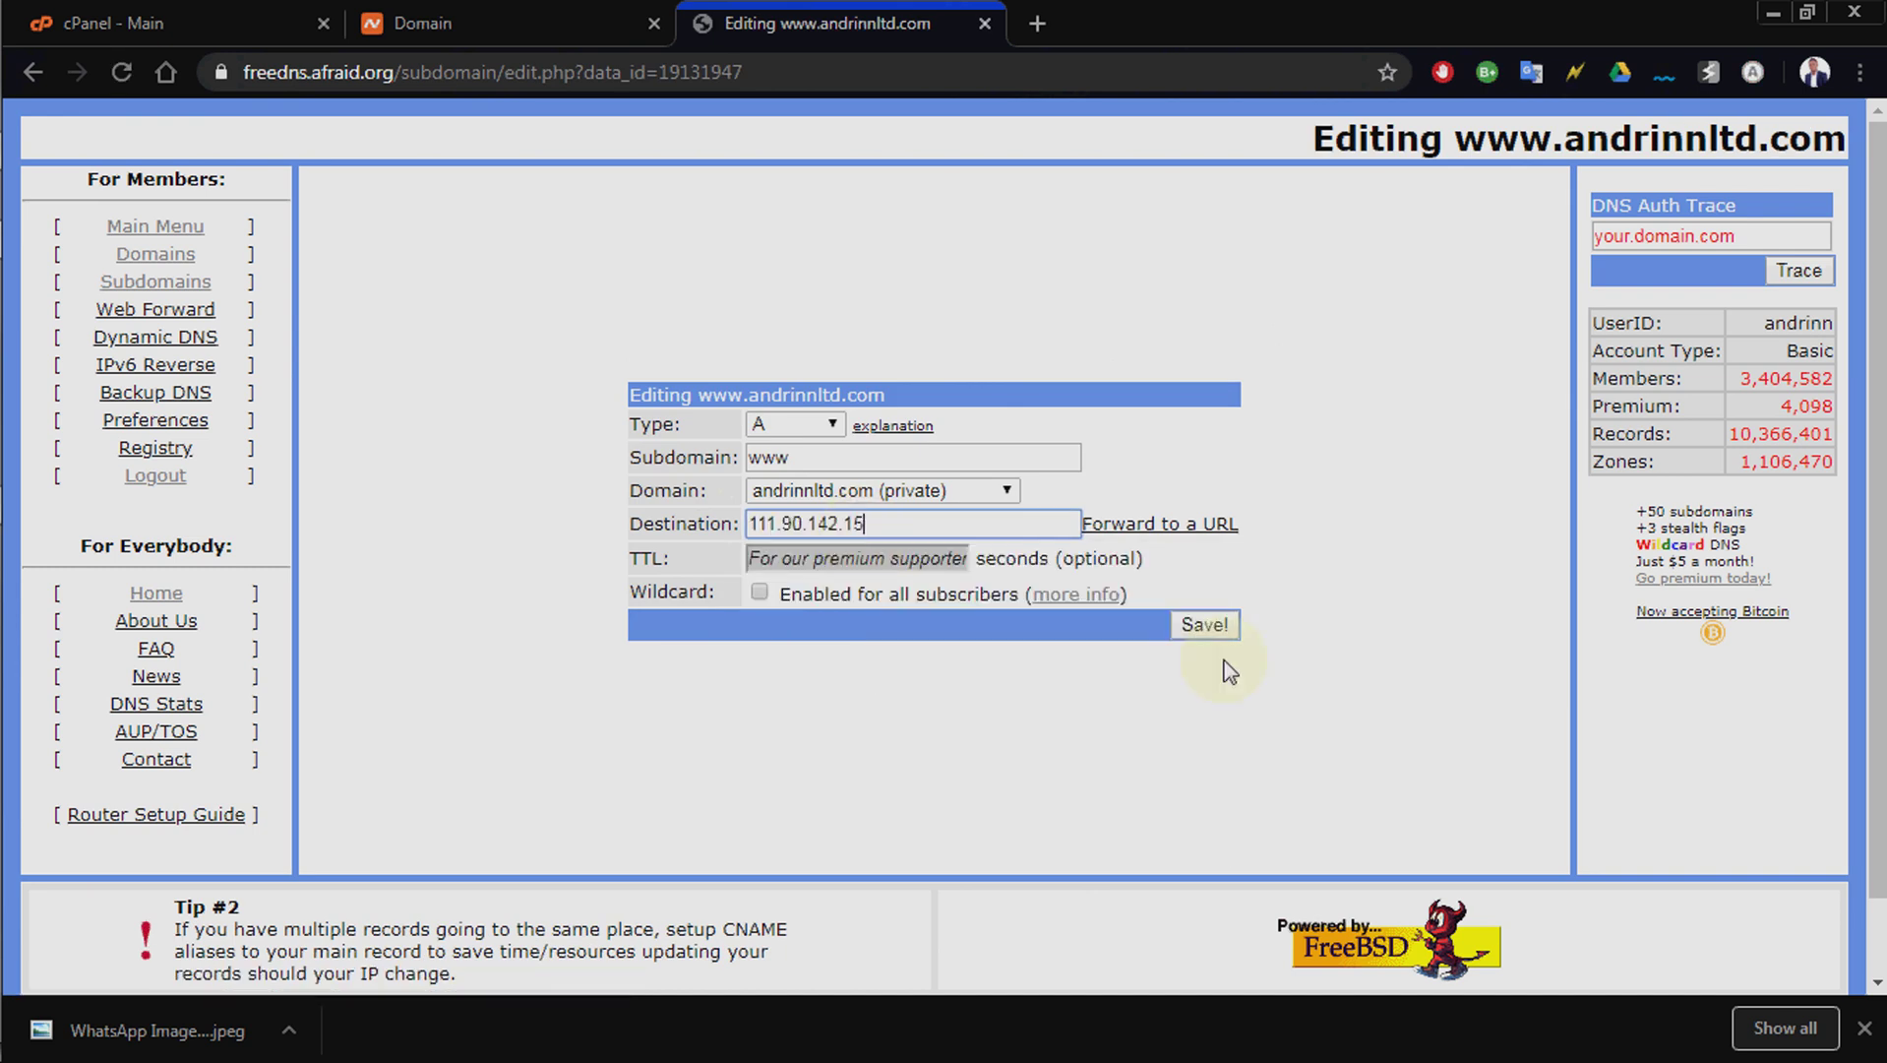
left_click(1225, 627)
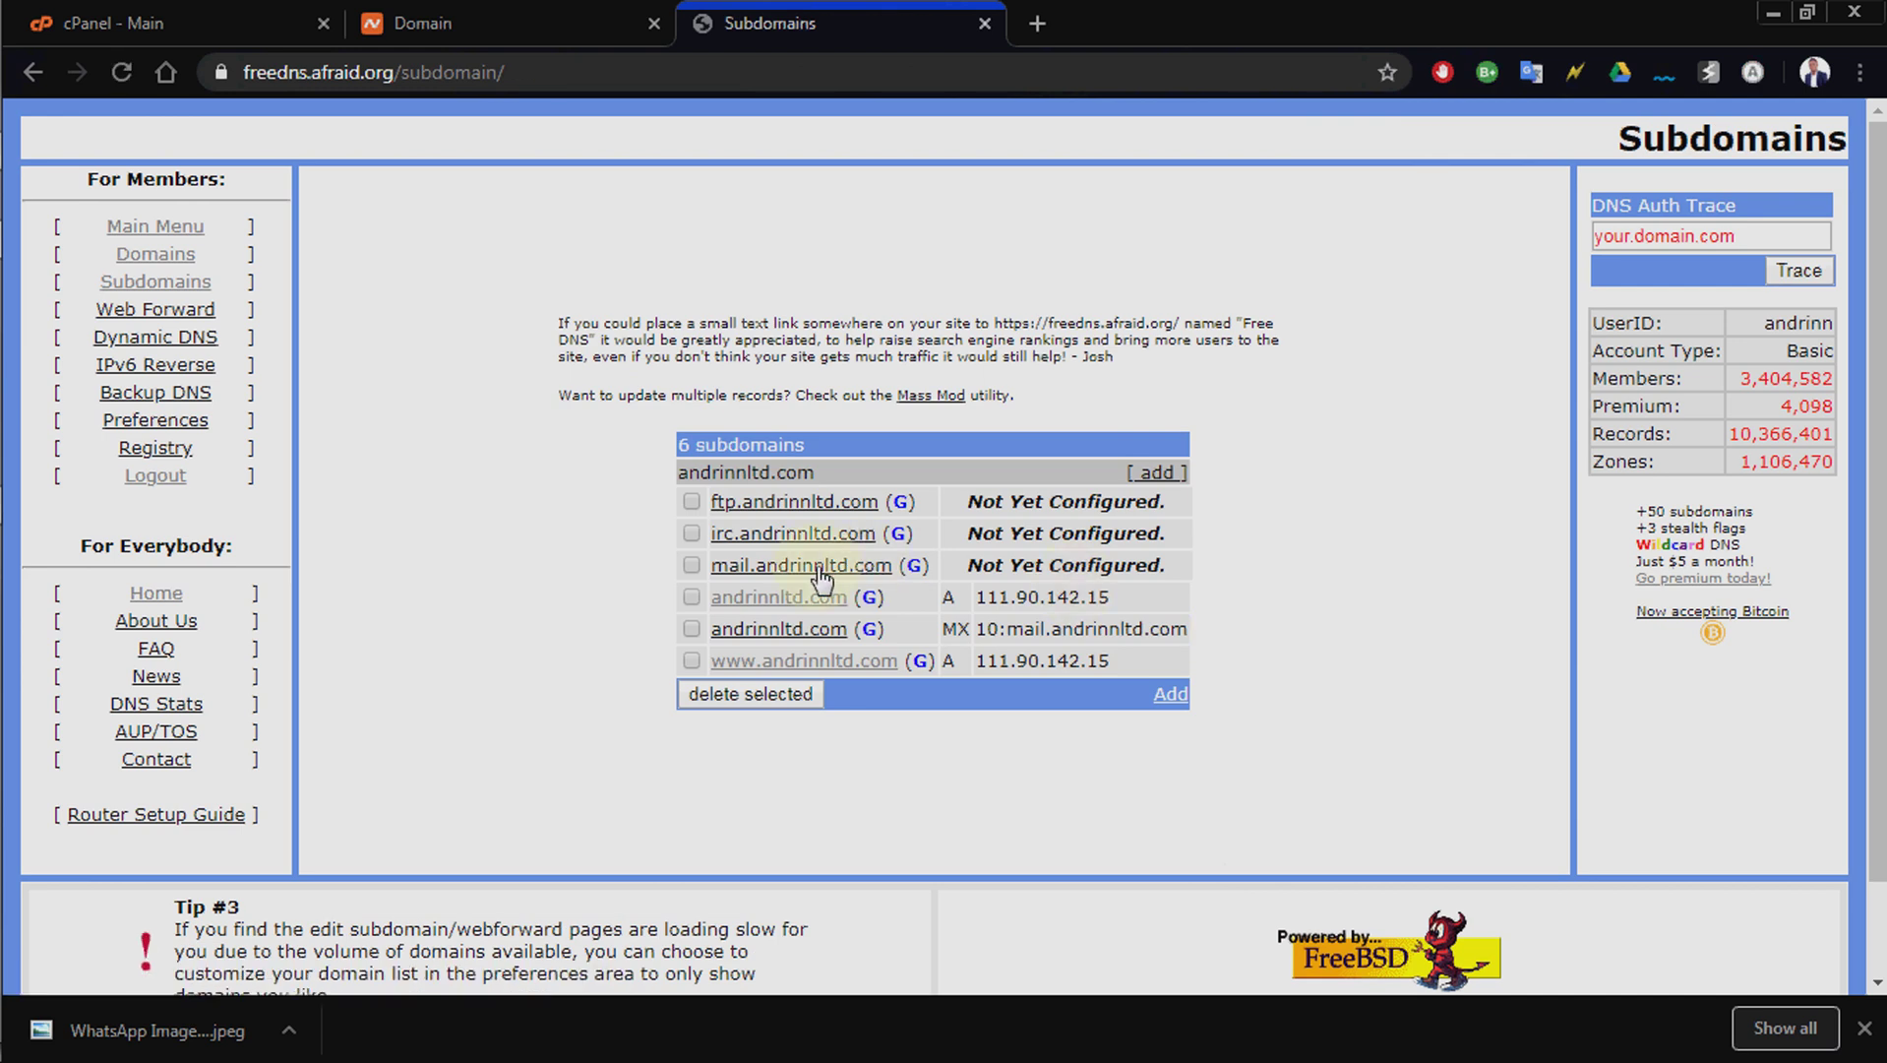
Set the destination of the ftp.andrinnltd.com A record to 111.90.142.15 and save it.
left_click(803, 503)
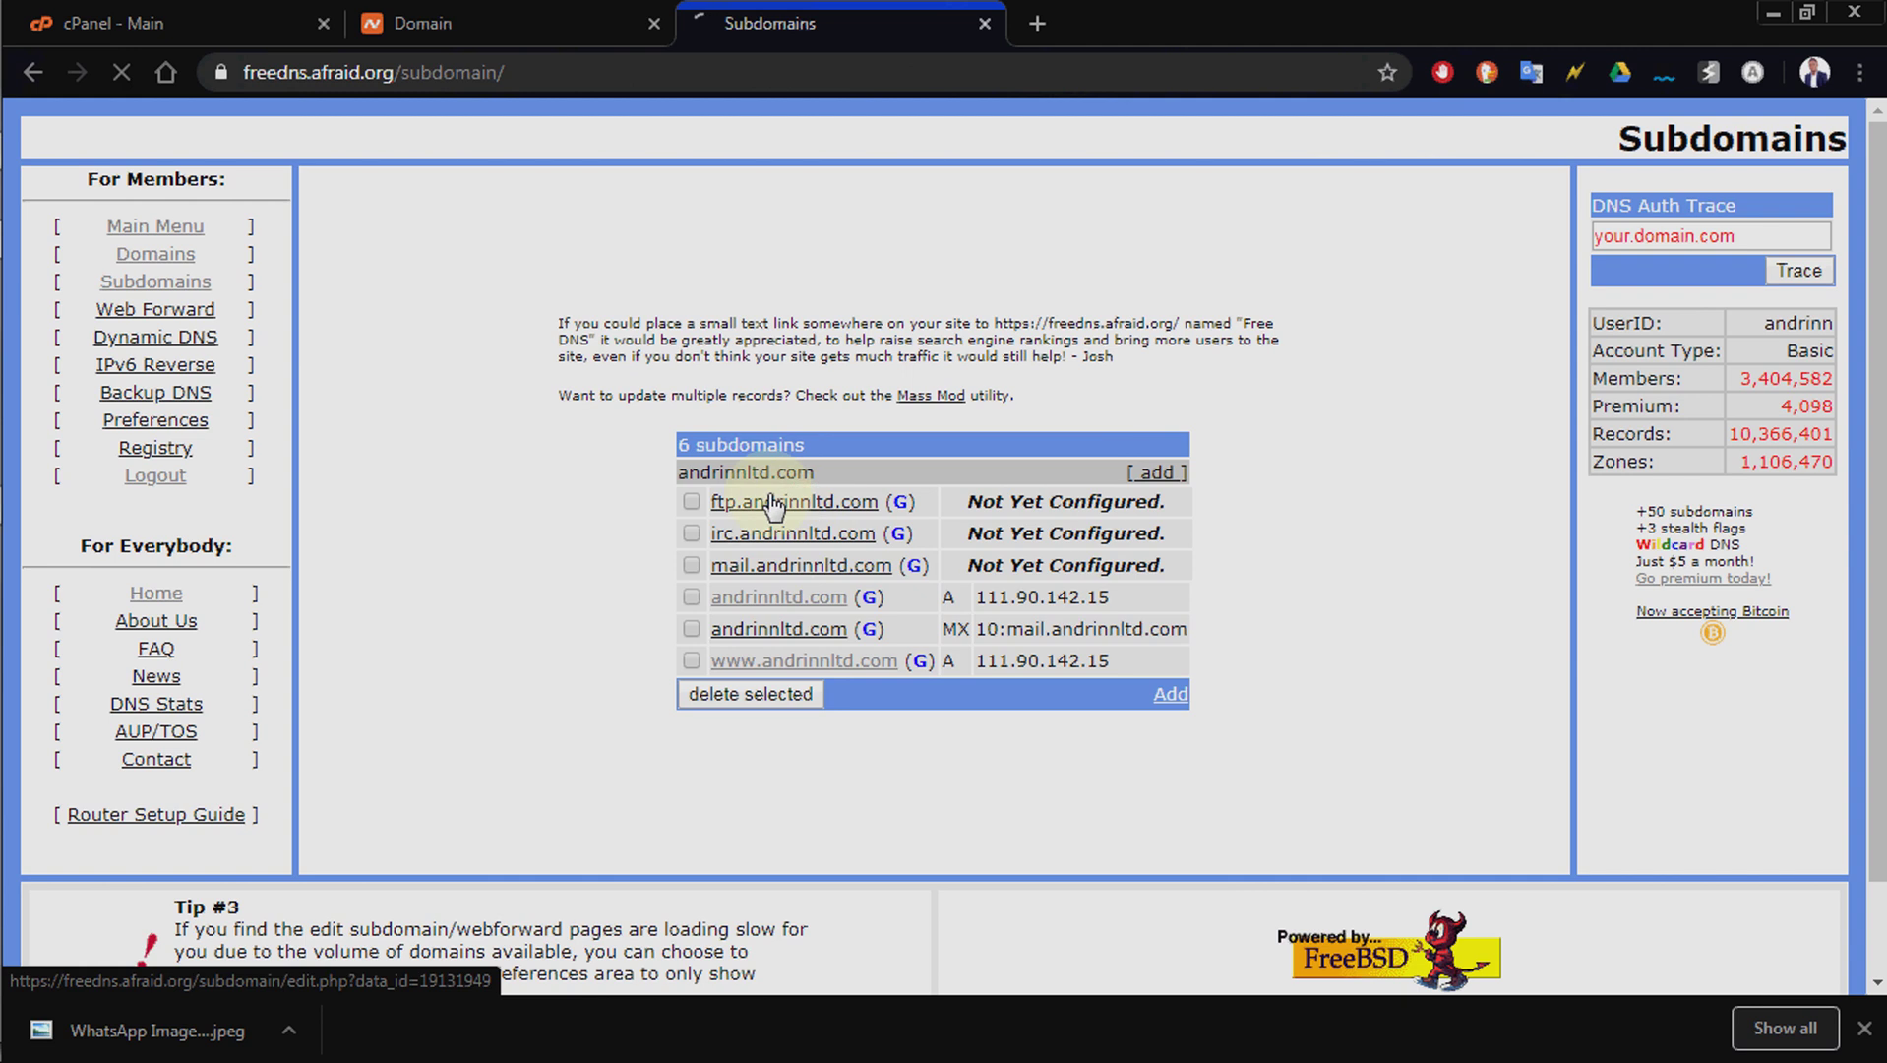
left_click(798, 519)
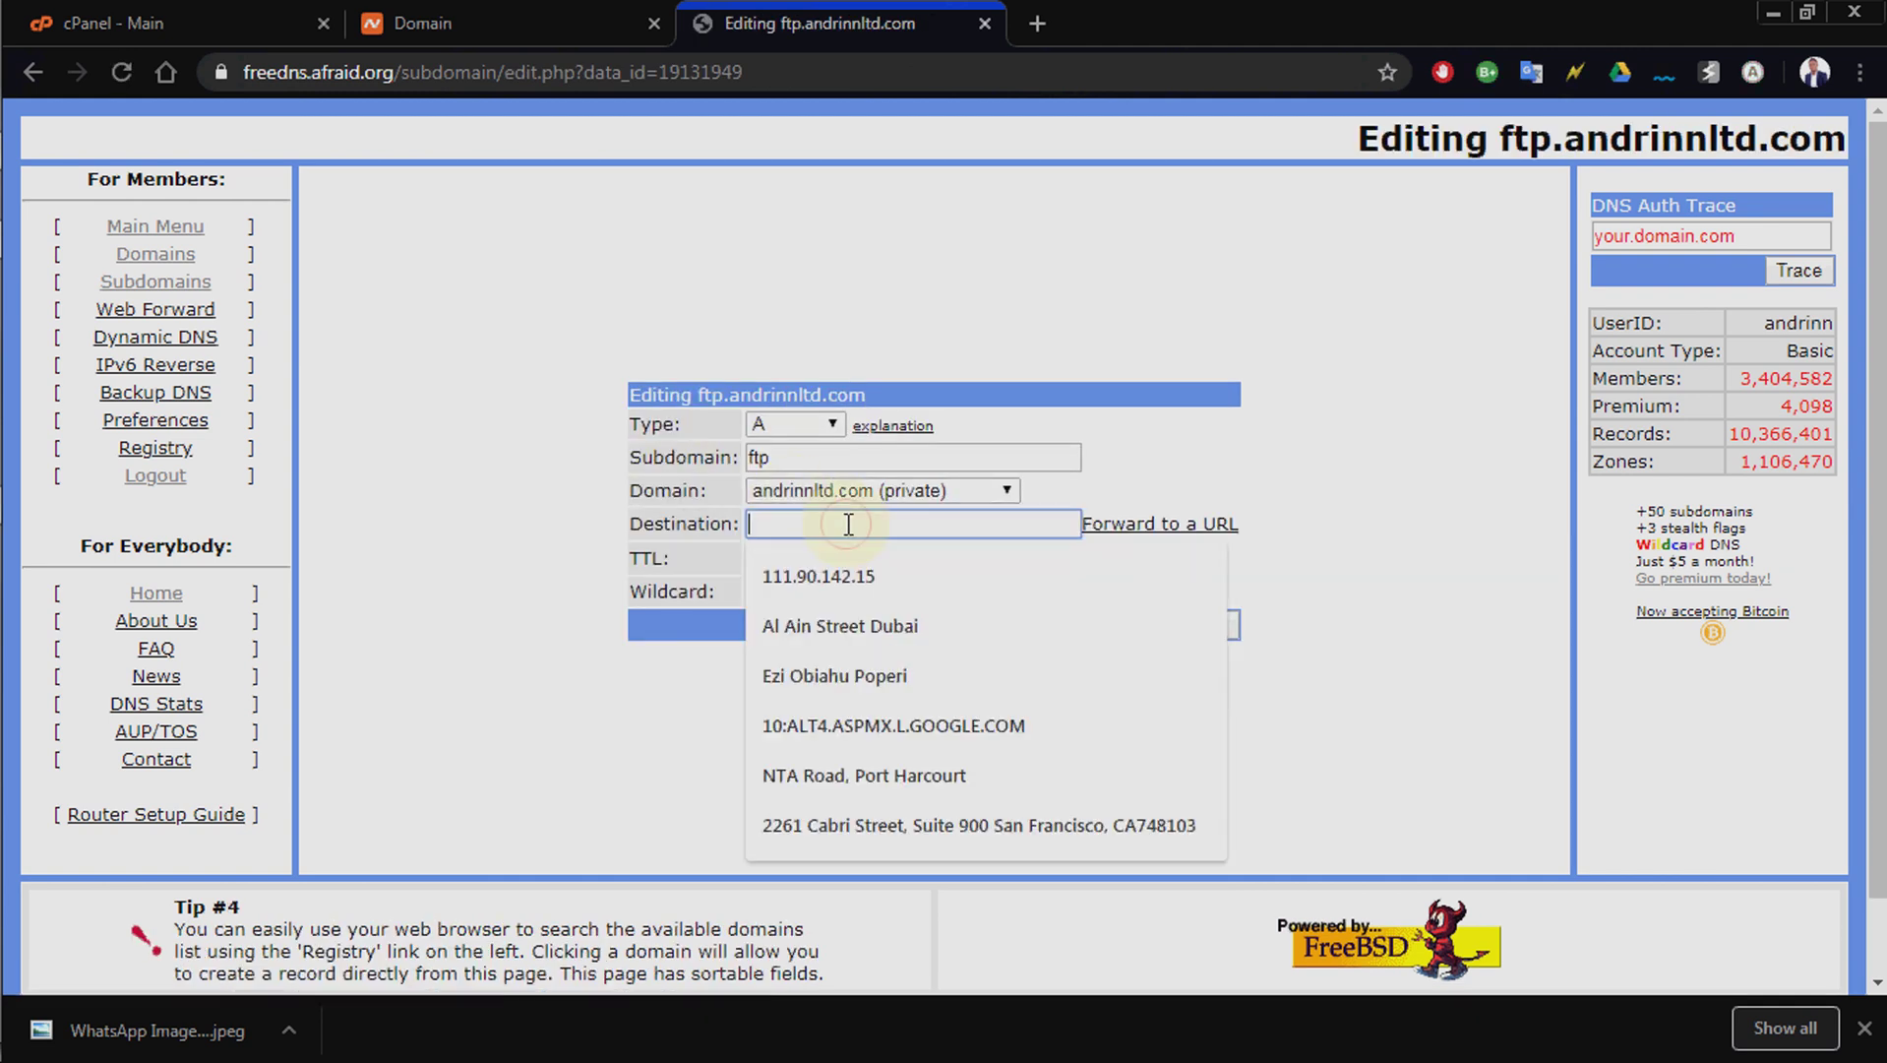
left_click(826, 577)
left_click(1202, 625)
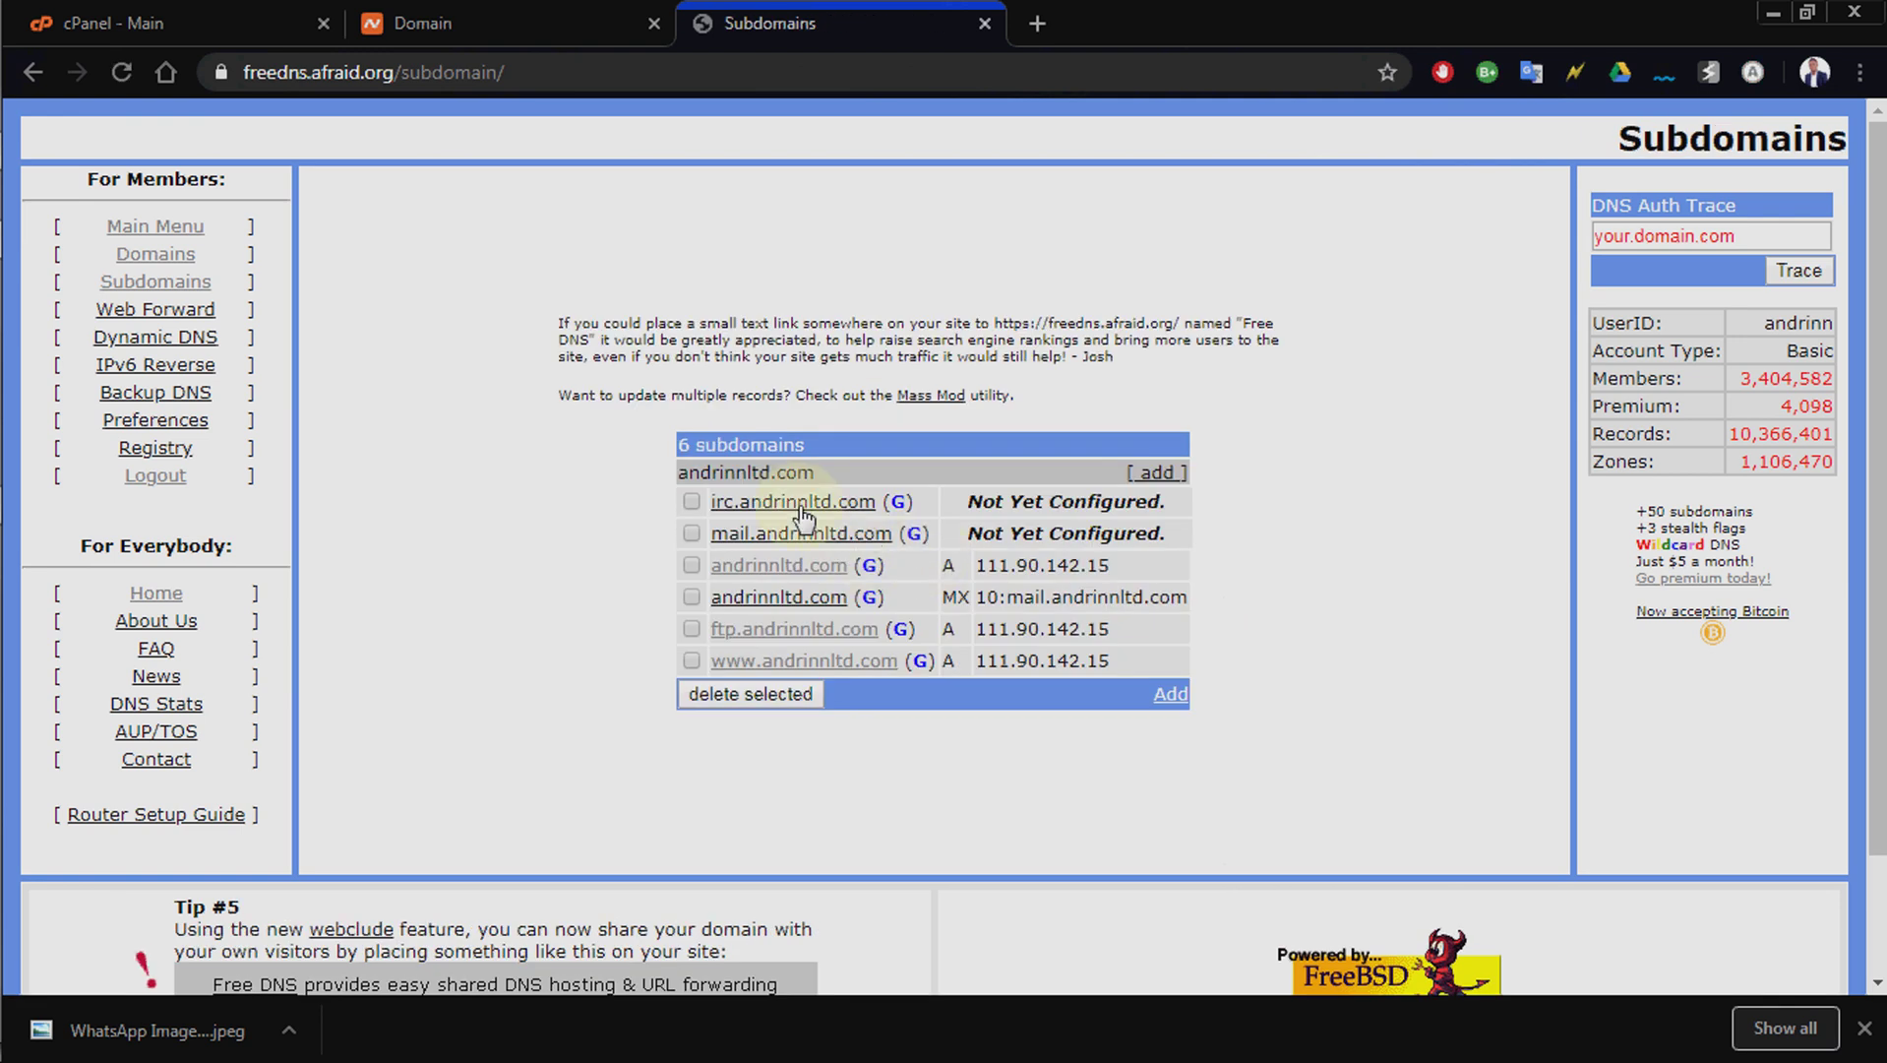
Set the destination of the irc.andrinnltd.com A record to 111.90.142.15 and save it.
left_click(777, 567)
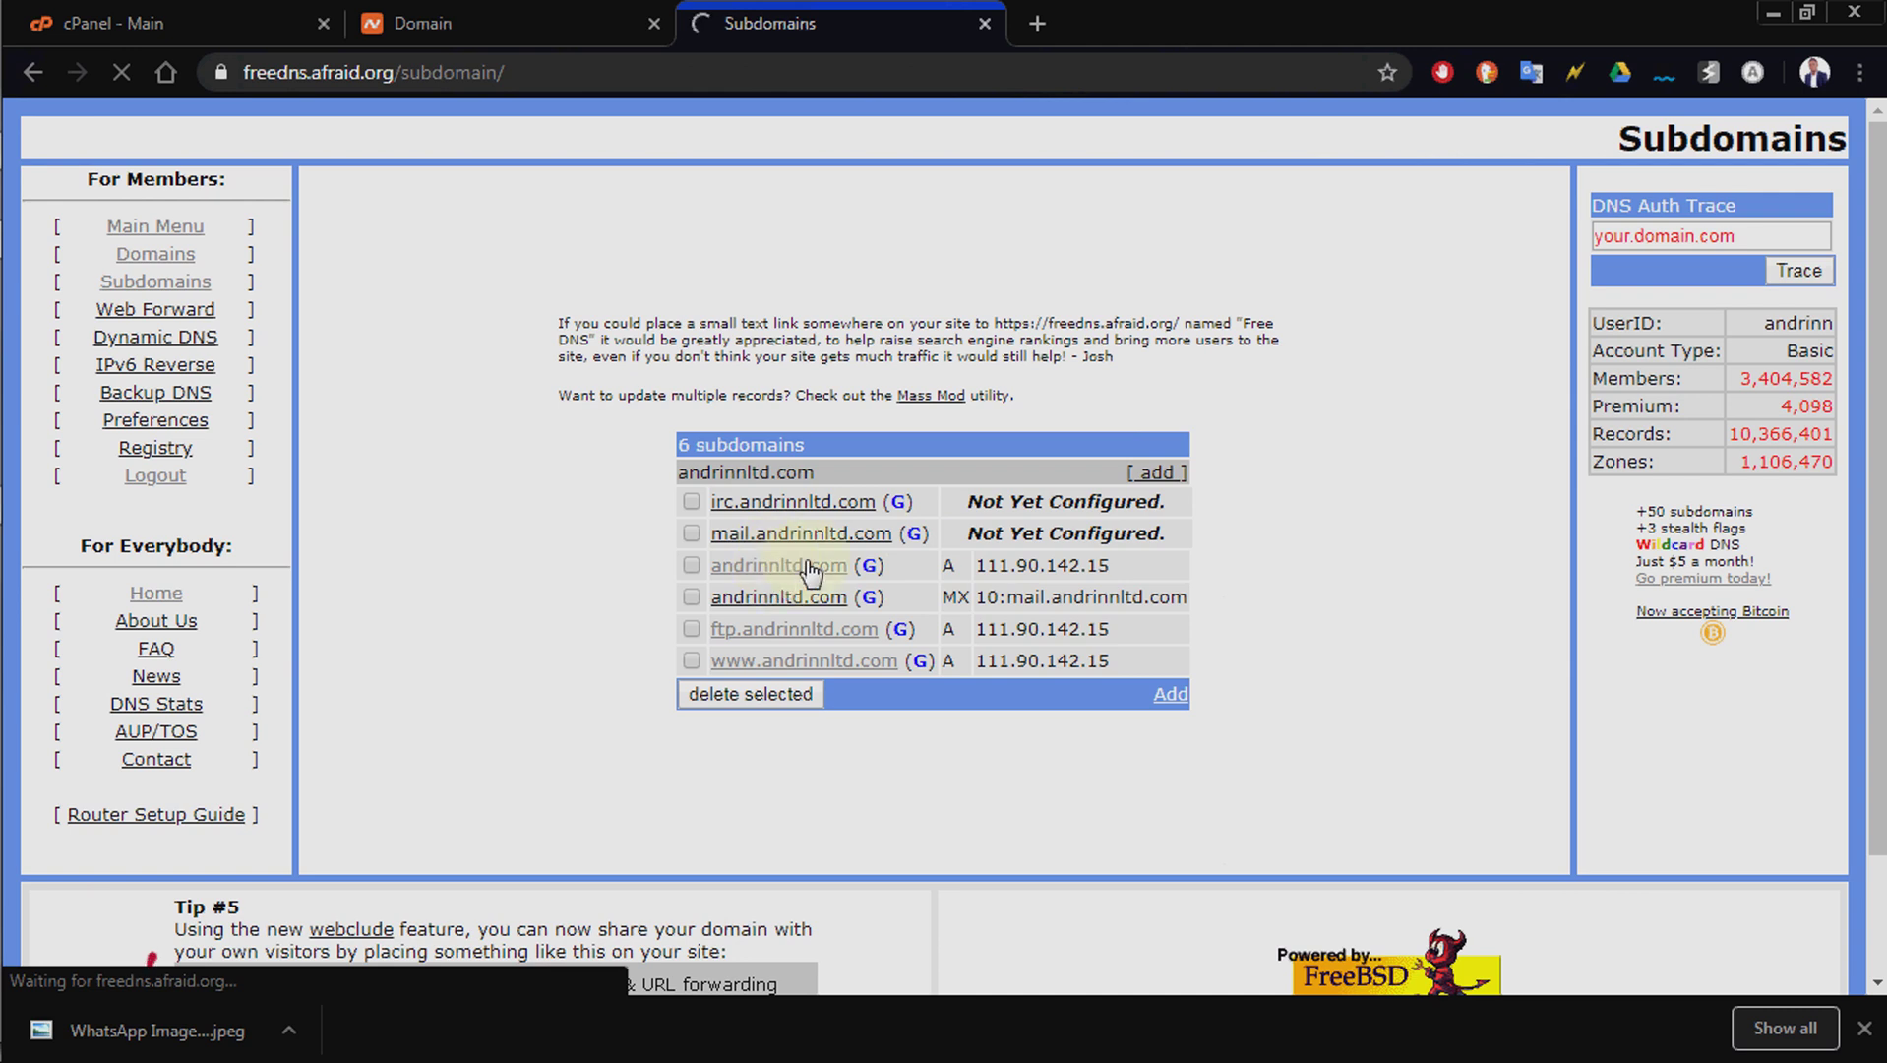
left_click(857, 515)
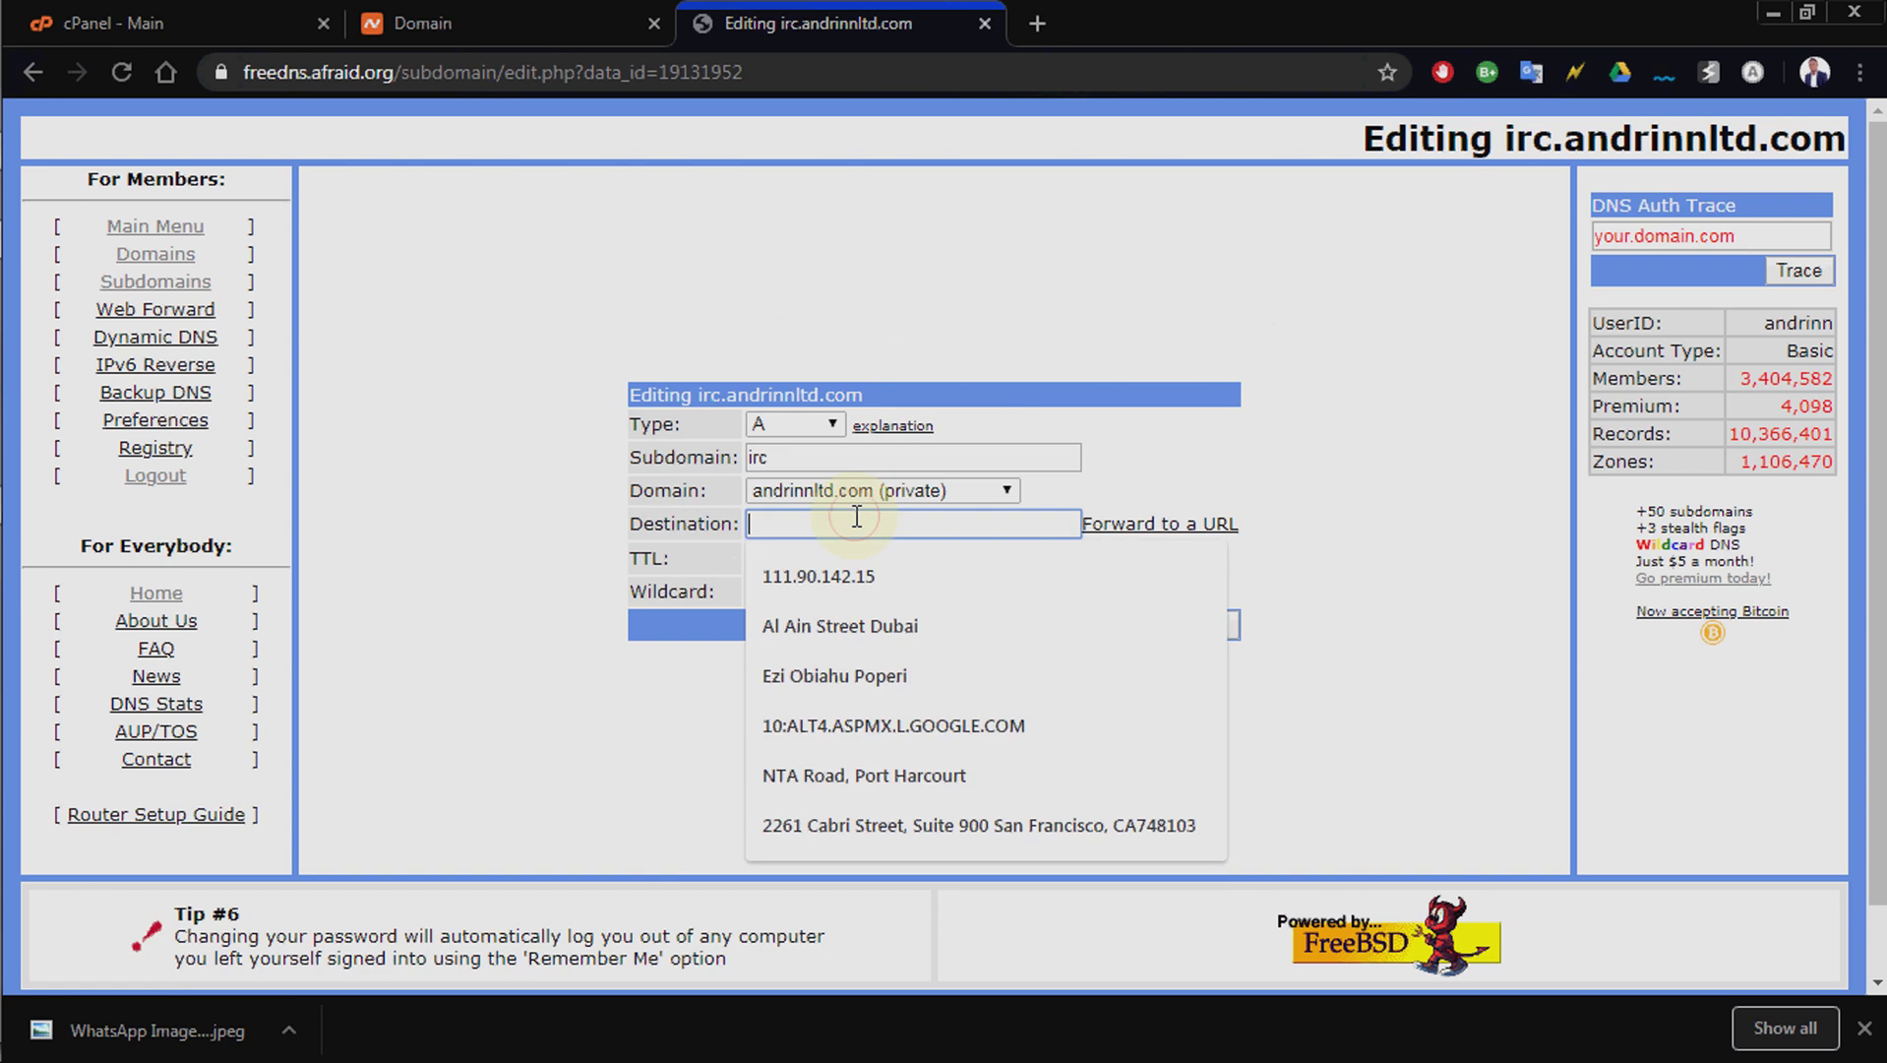
left_click(817, 576)
left_click(1213, 636)
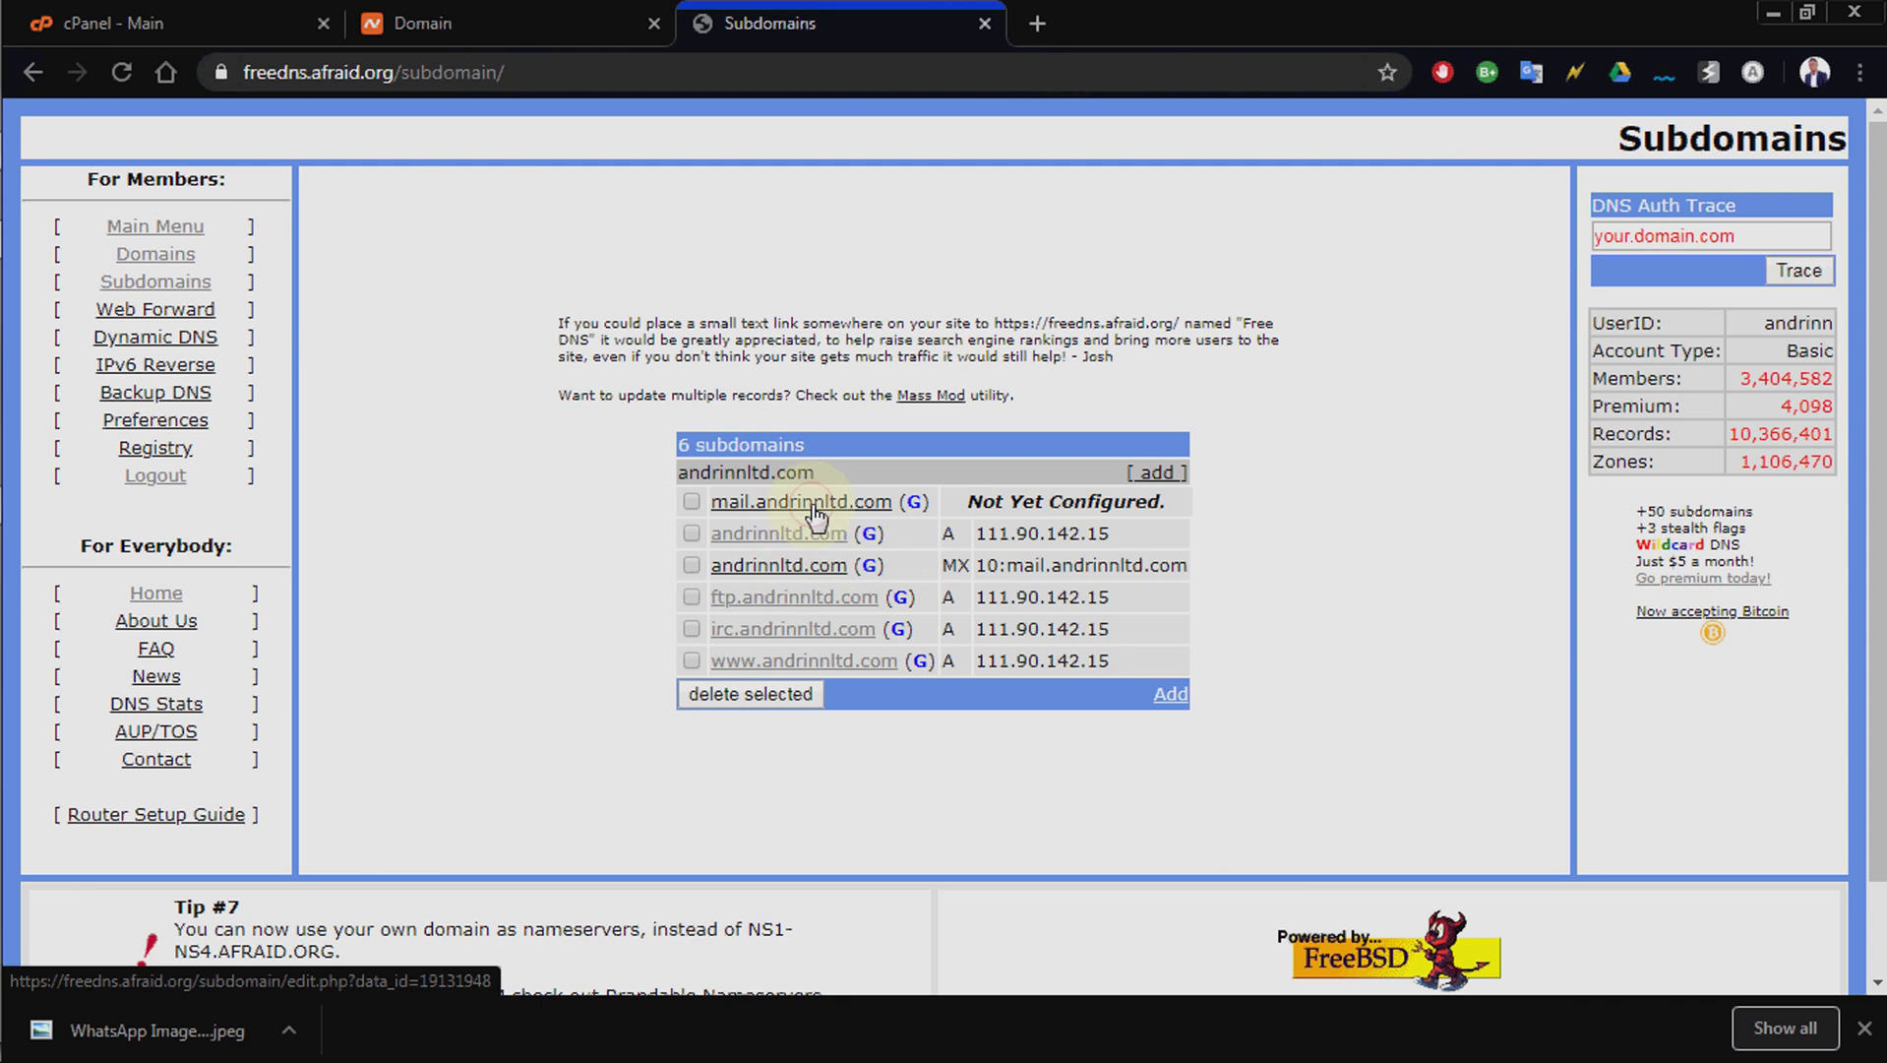
Set the destination of the mail.andrinnltd.com A record to 111.90.142.15 and save it.
left_click(1122, 571)
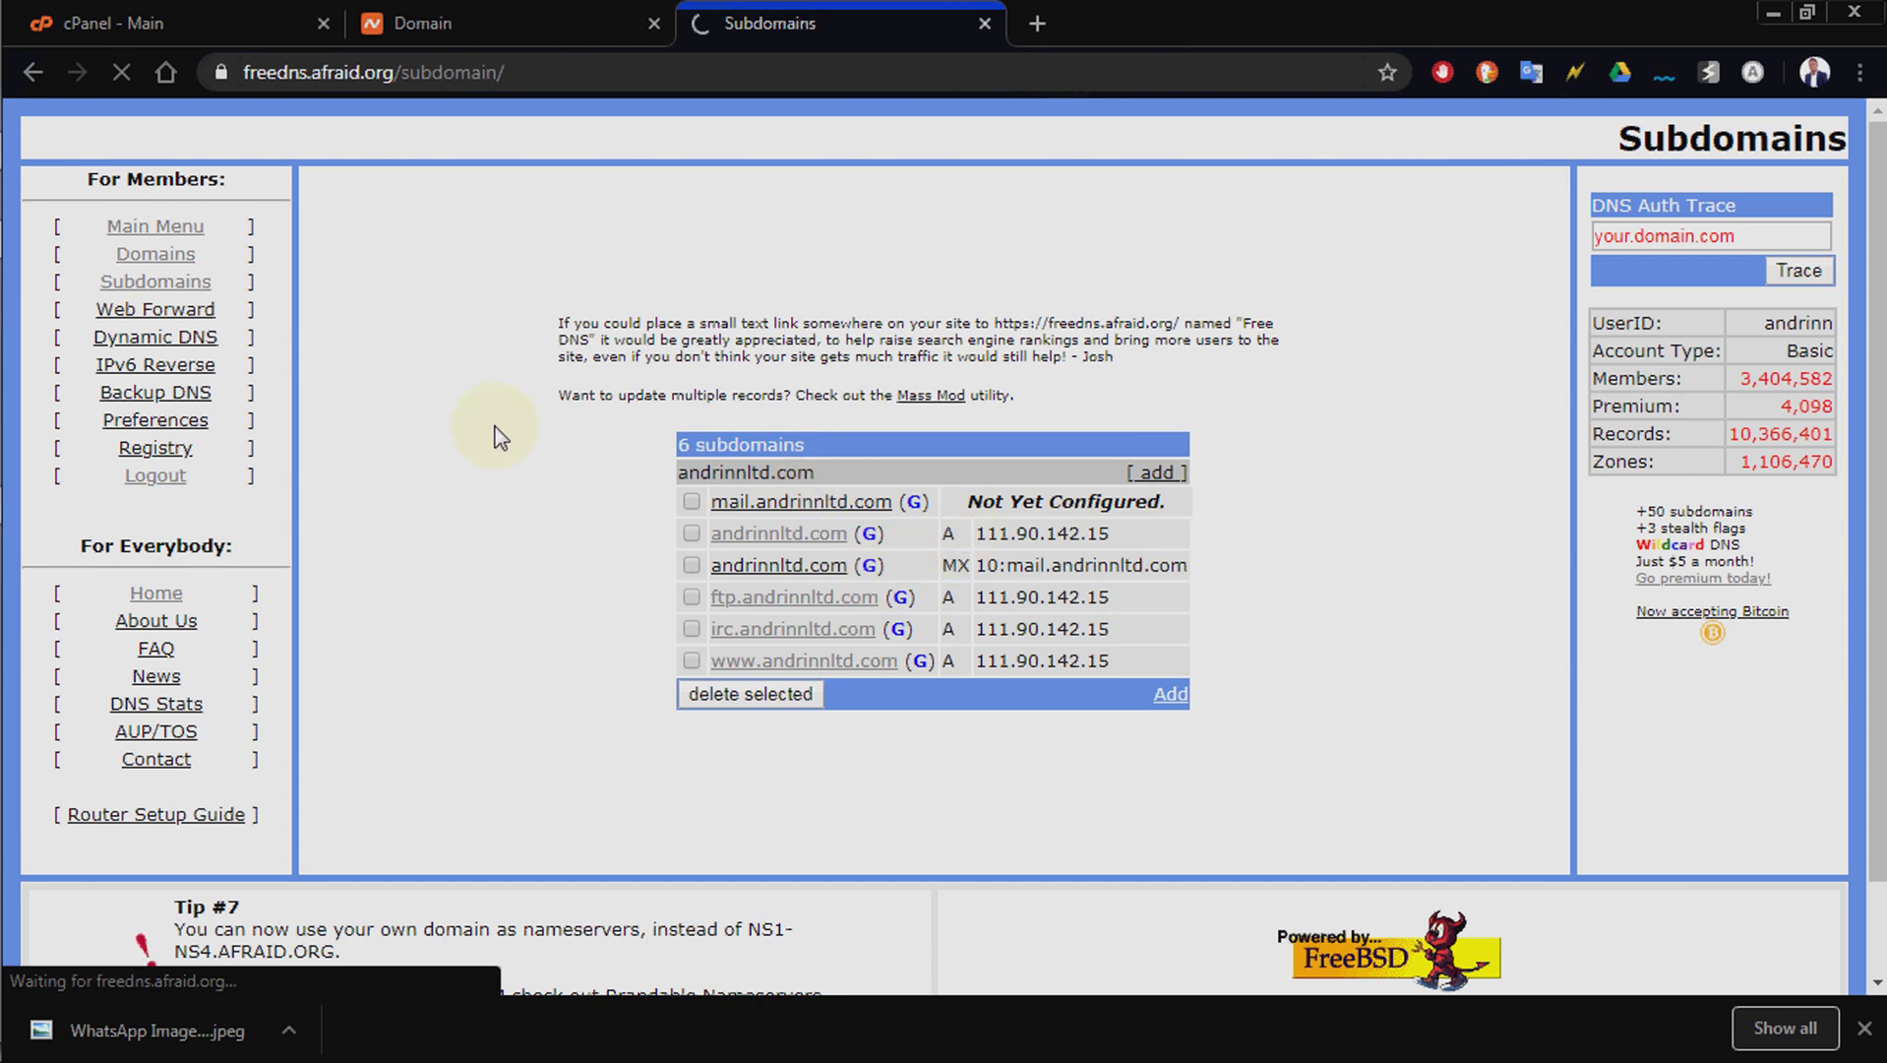
left_click(1867, 1031)
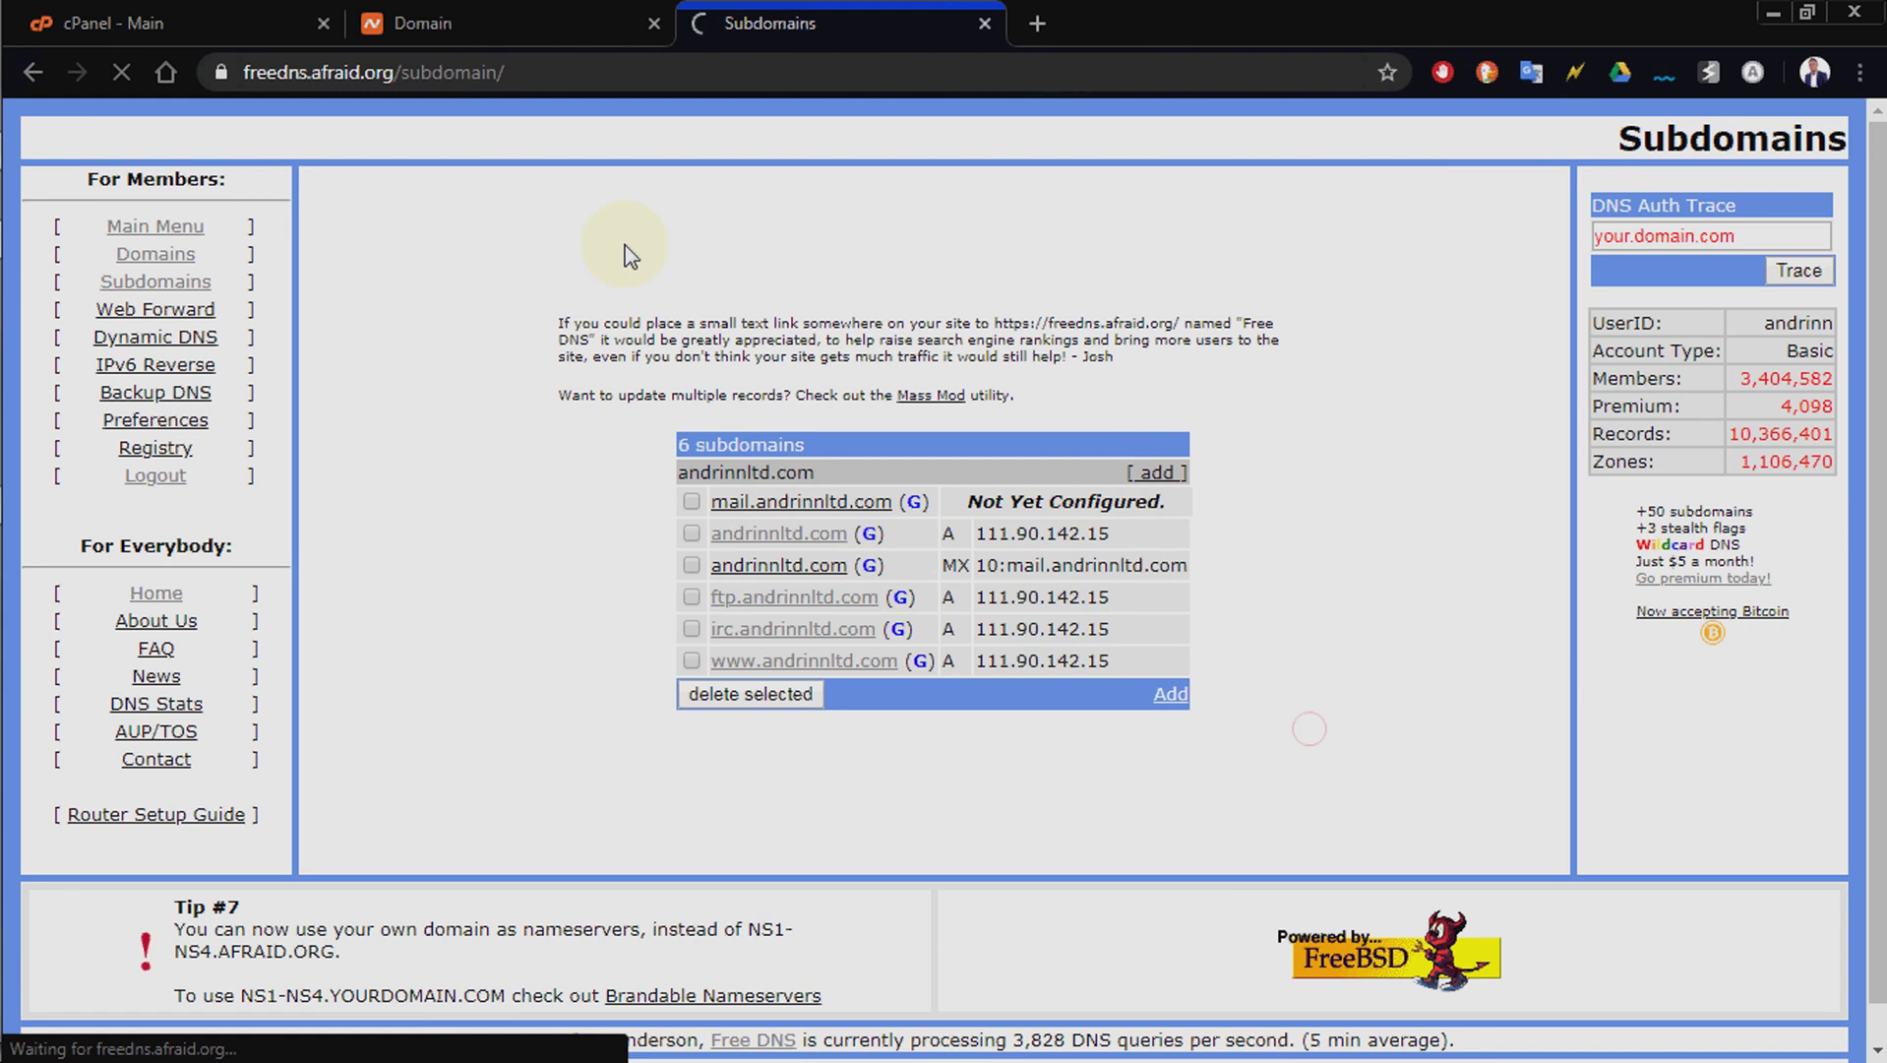
left_click(988, 526)
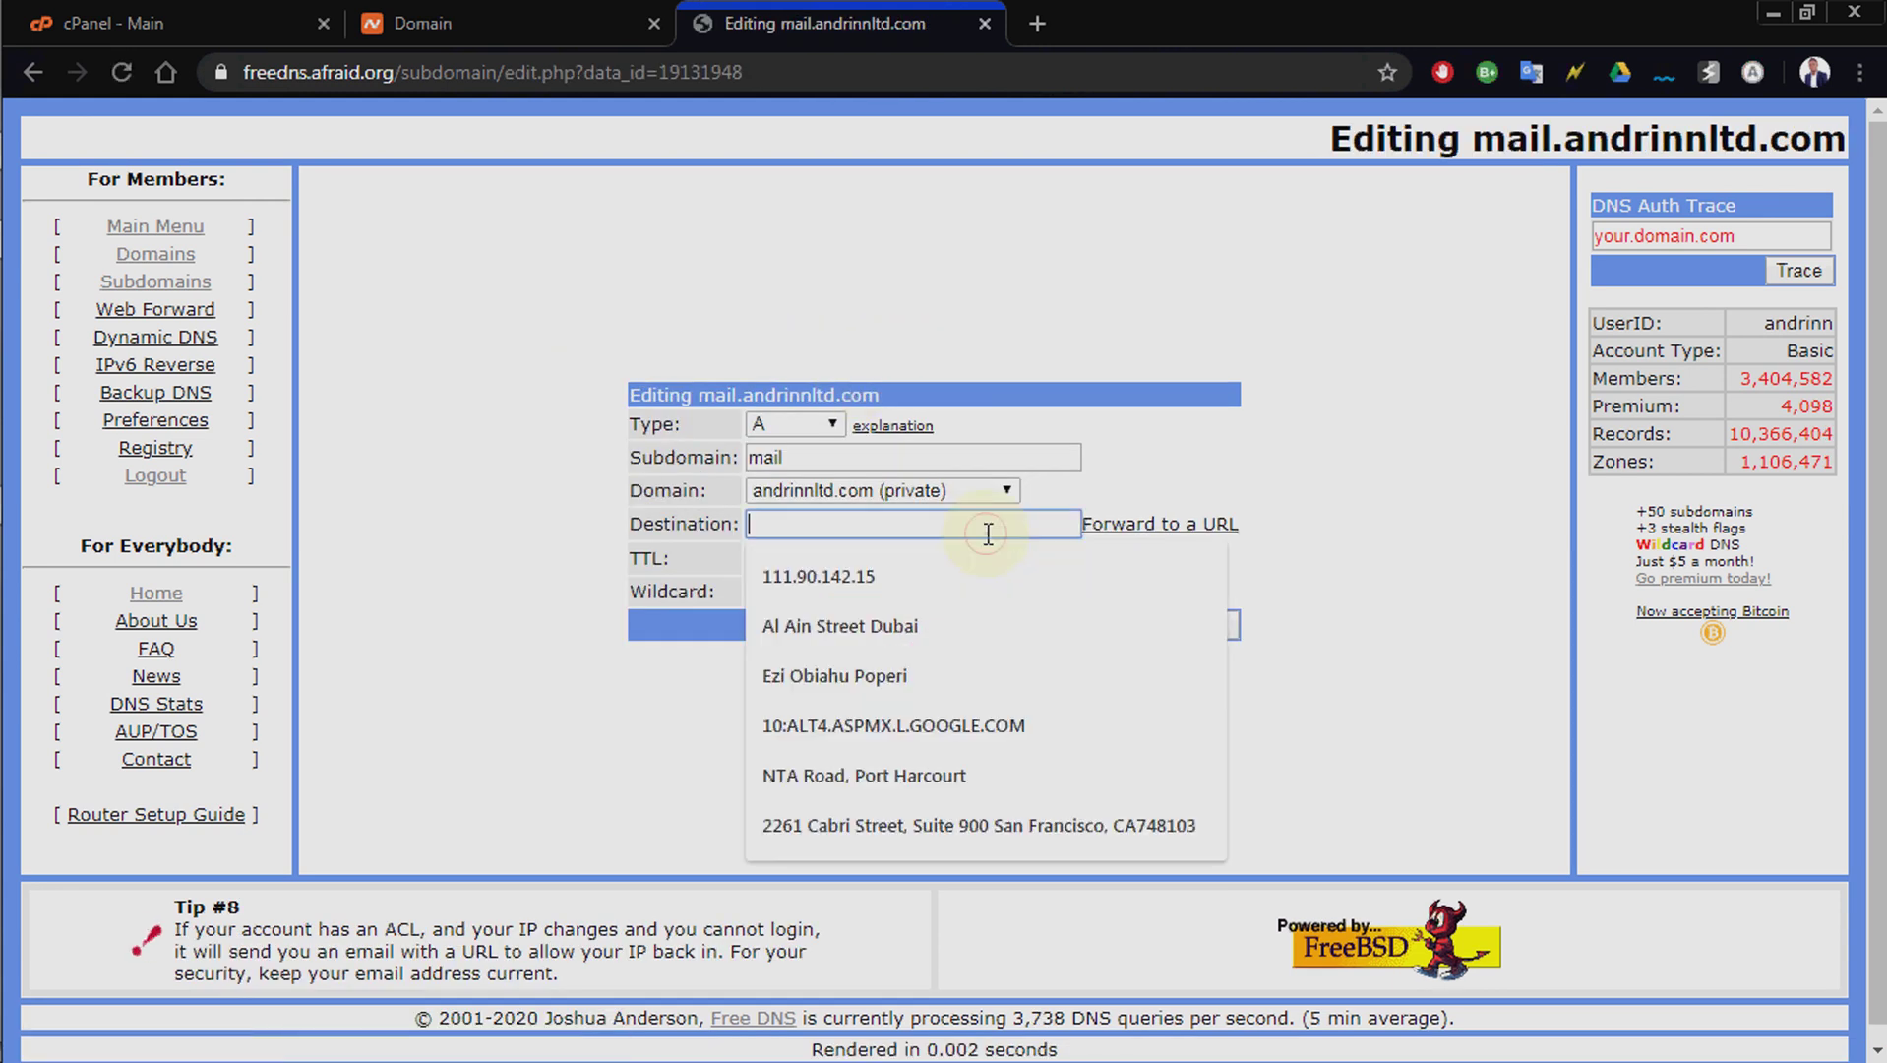
left_click(818, 575)
left_click(1202, 625)
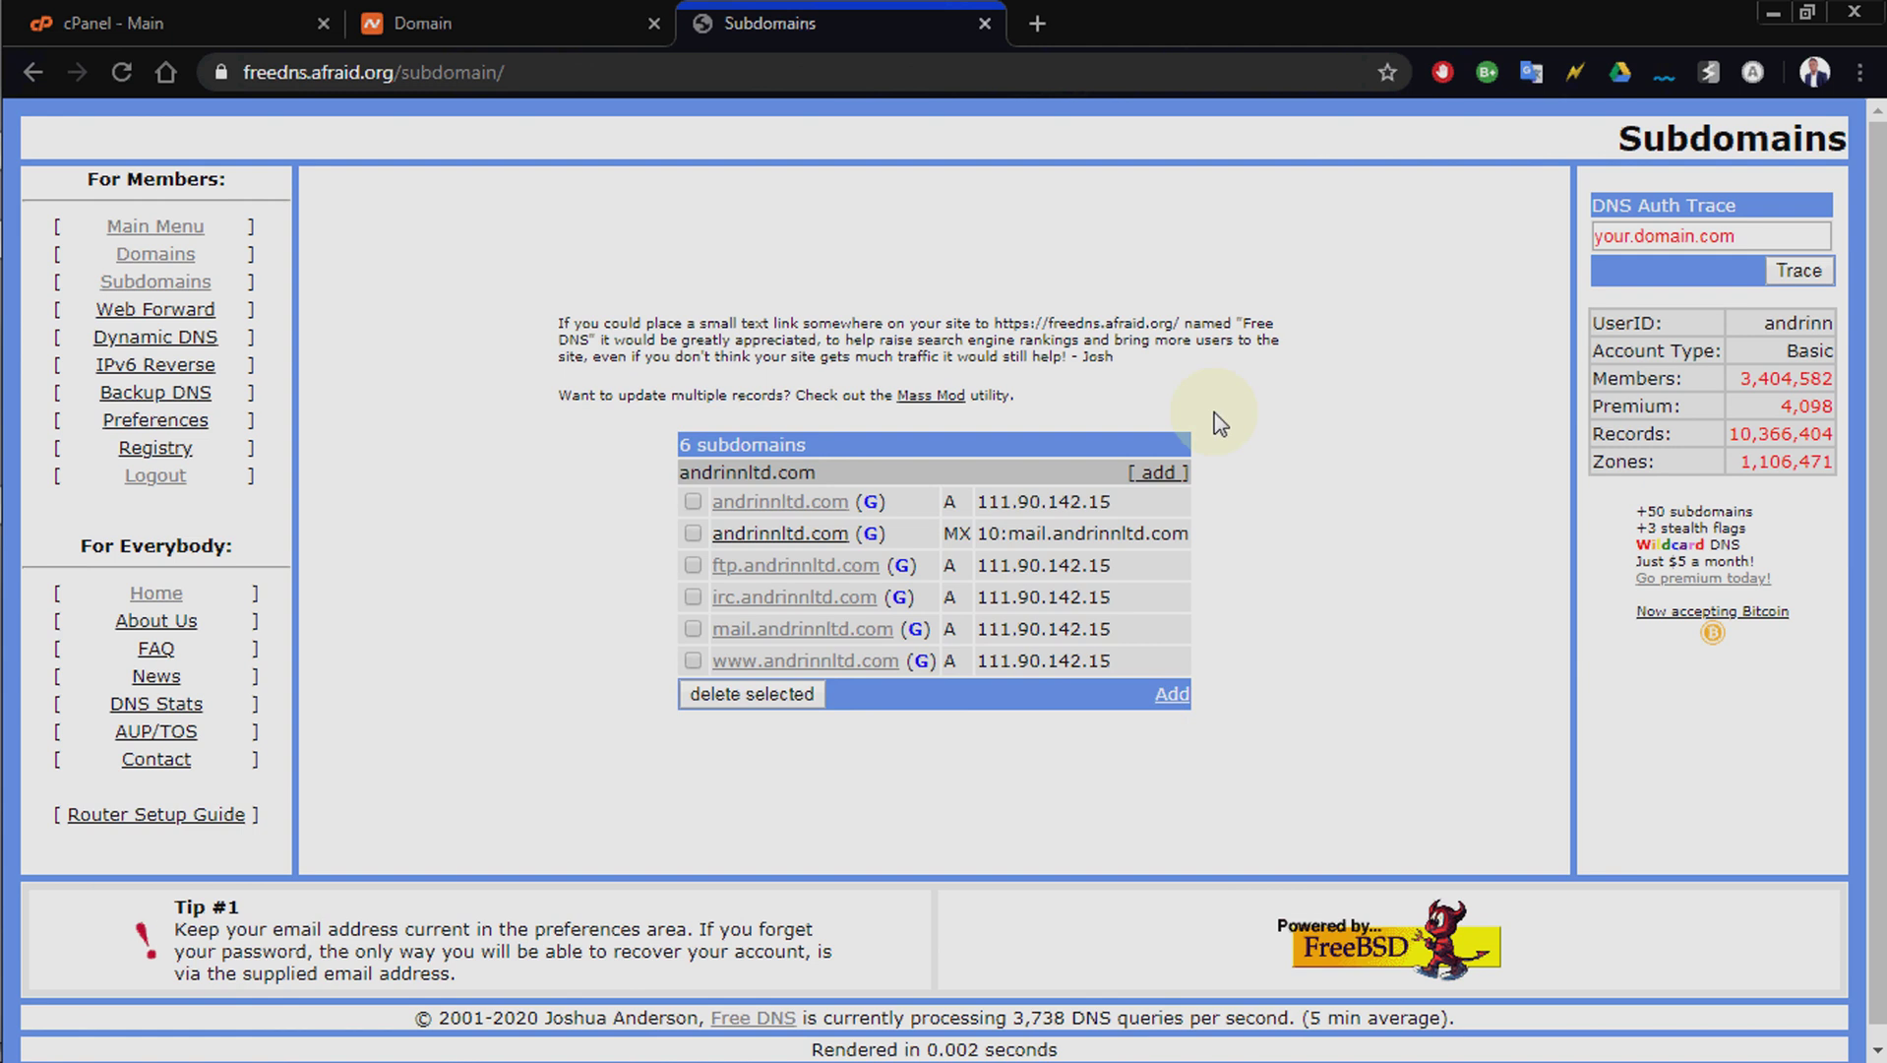
Switch to the incognito window, close the old andrinnltd.com tab and load andrinnltd.com in a new tab.
mouse_move(39, 239)
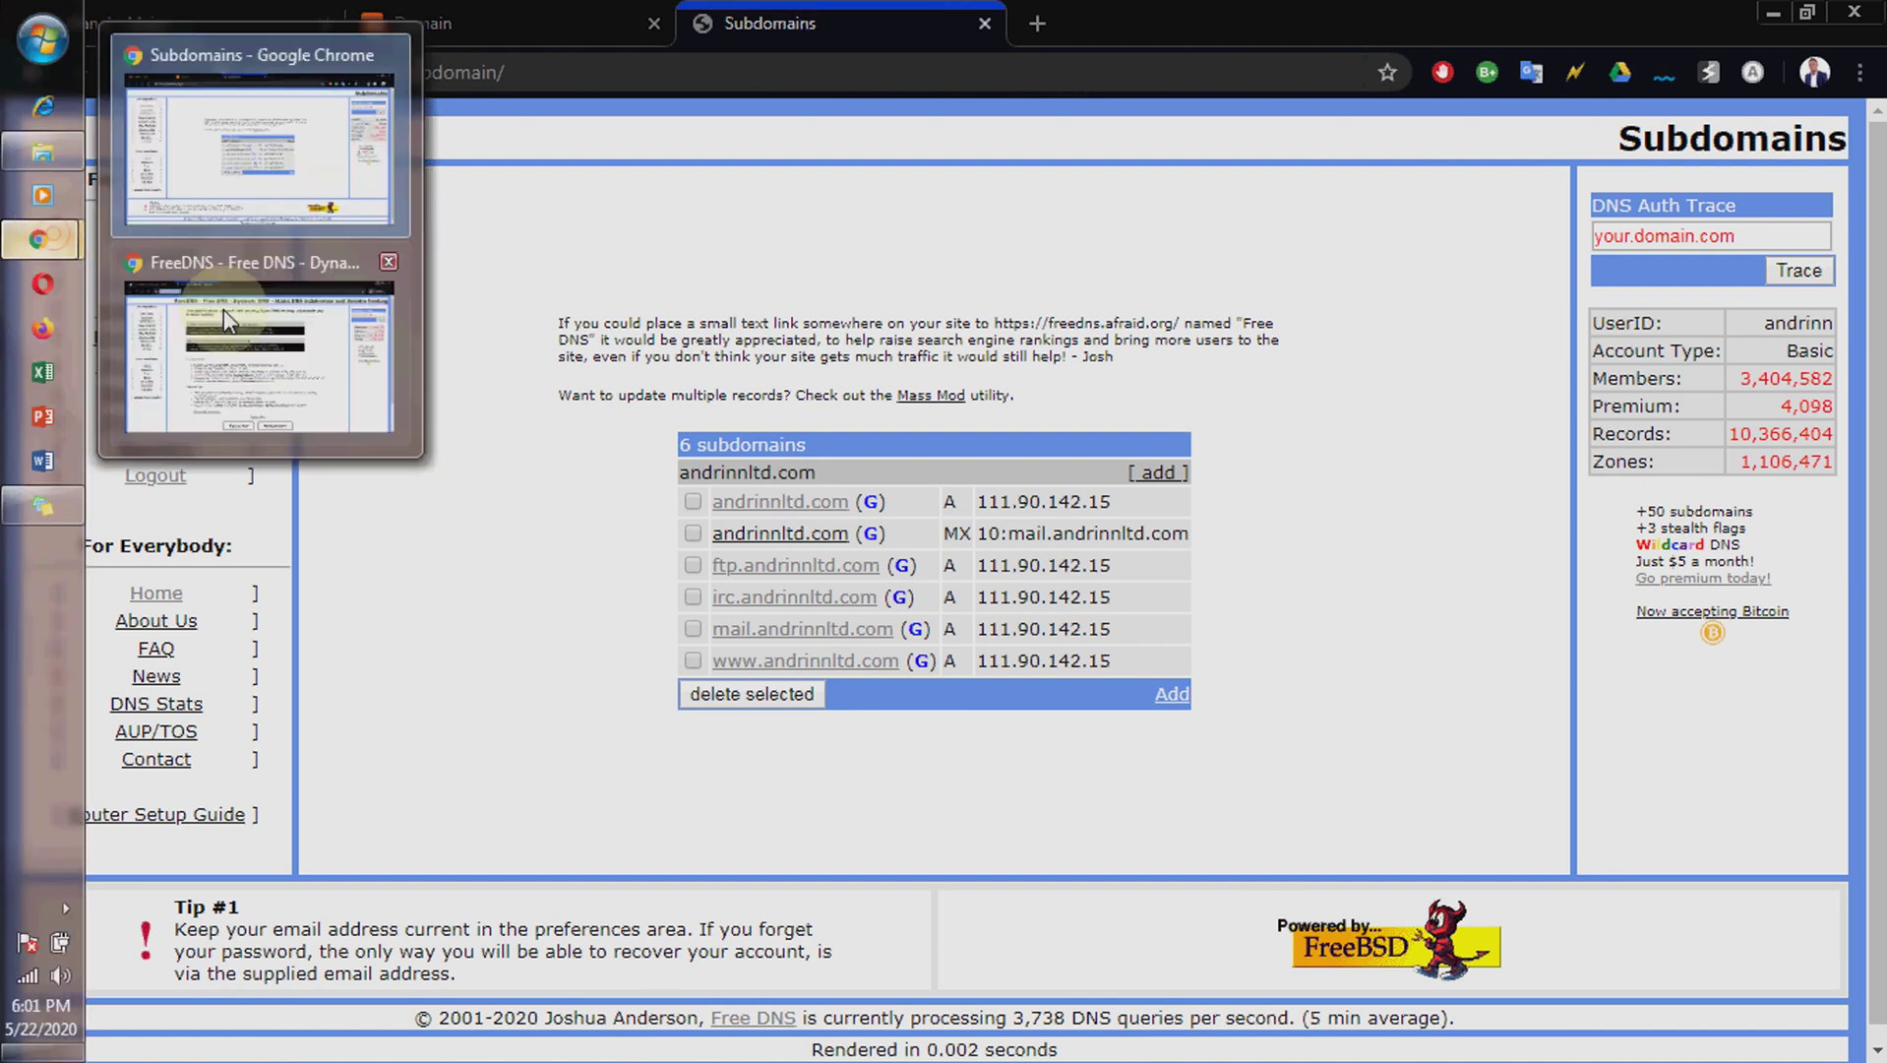
left_click(275, 325)
left_click(295, 23)
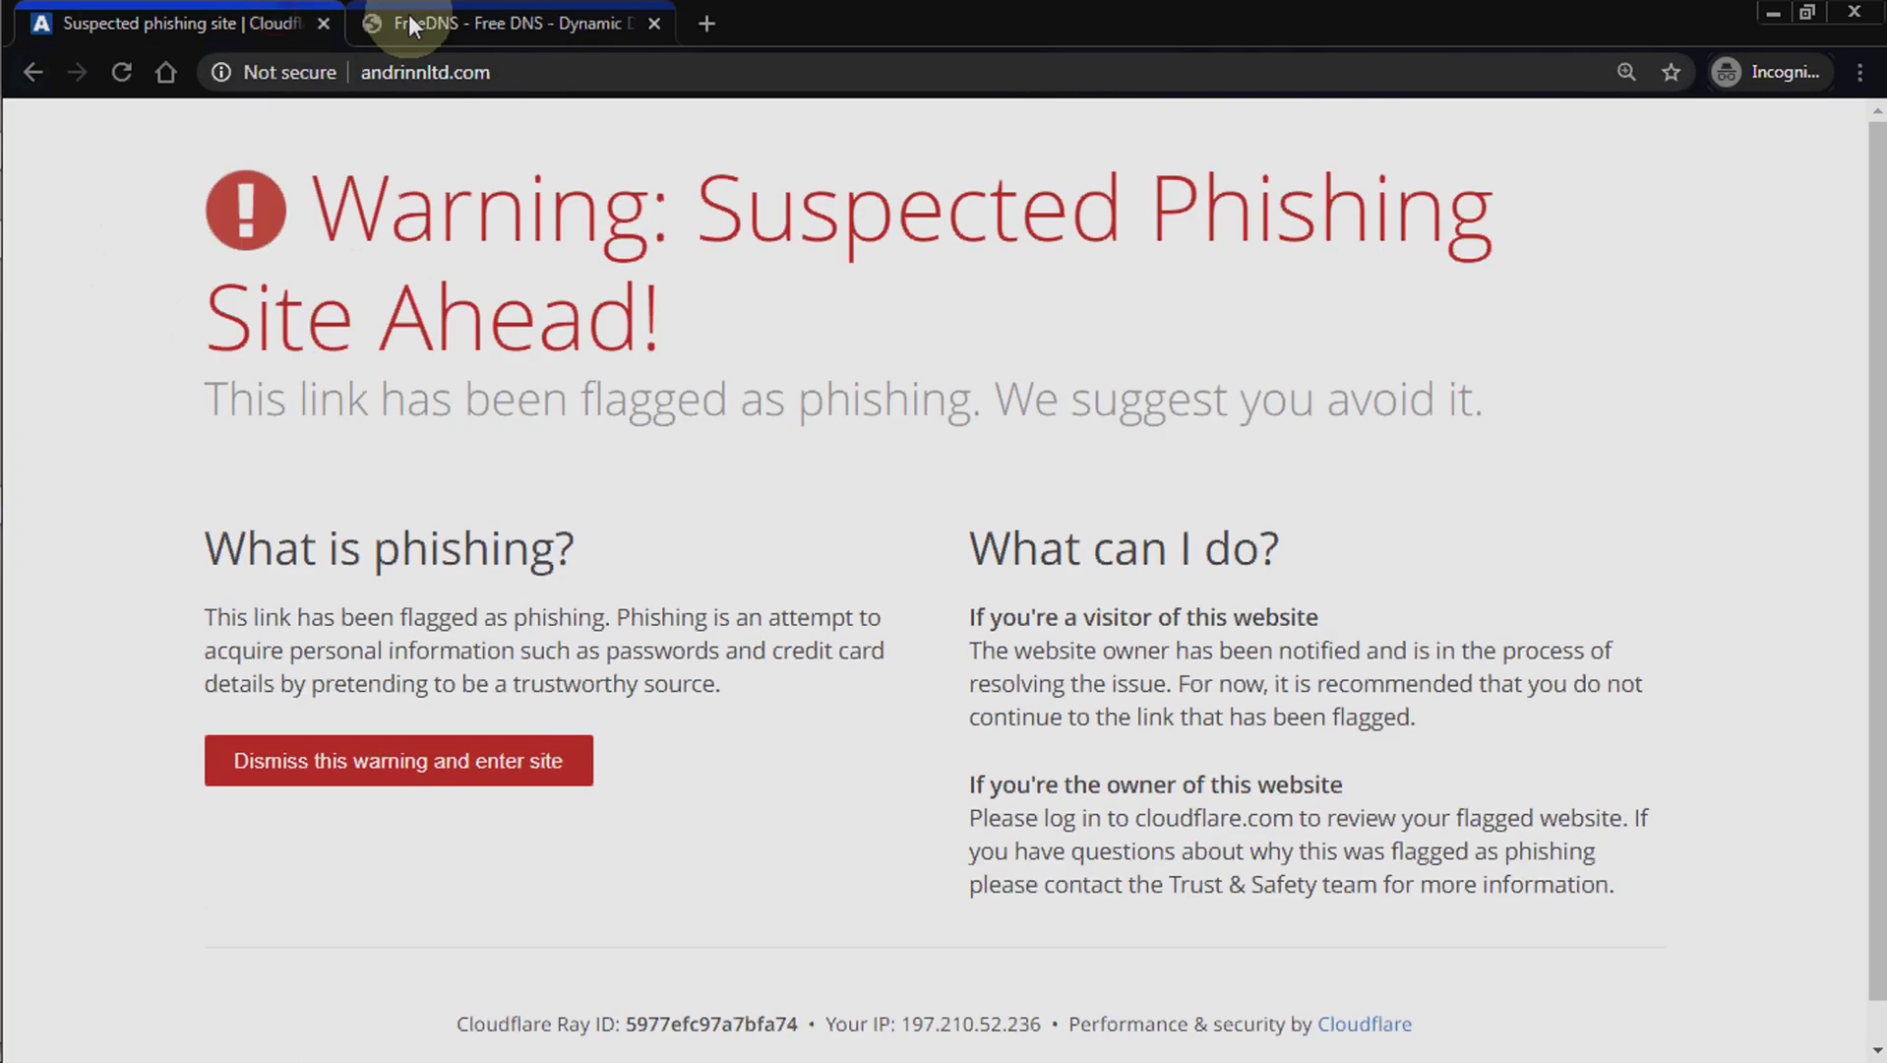
left_click(325, 23)
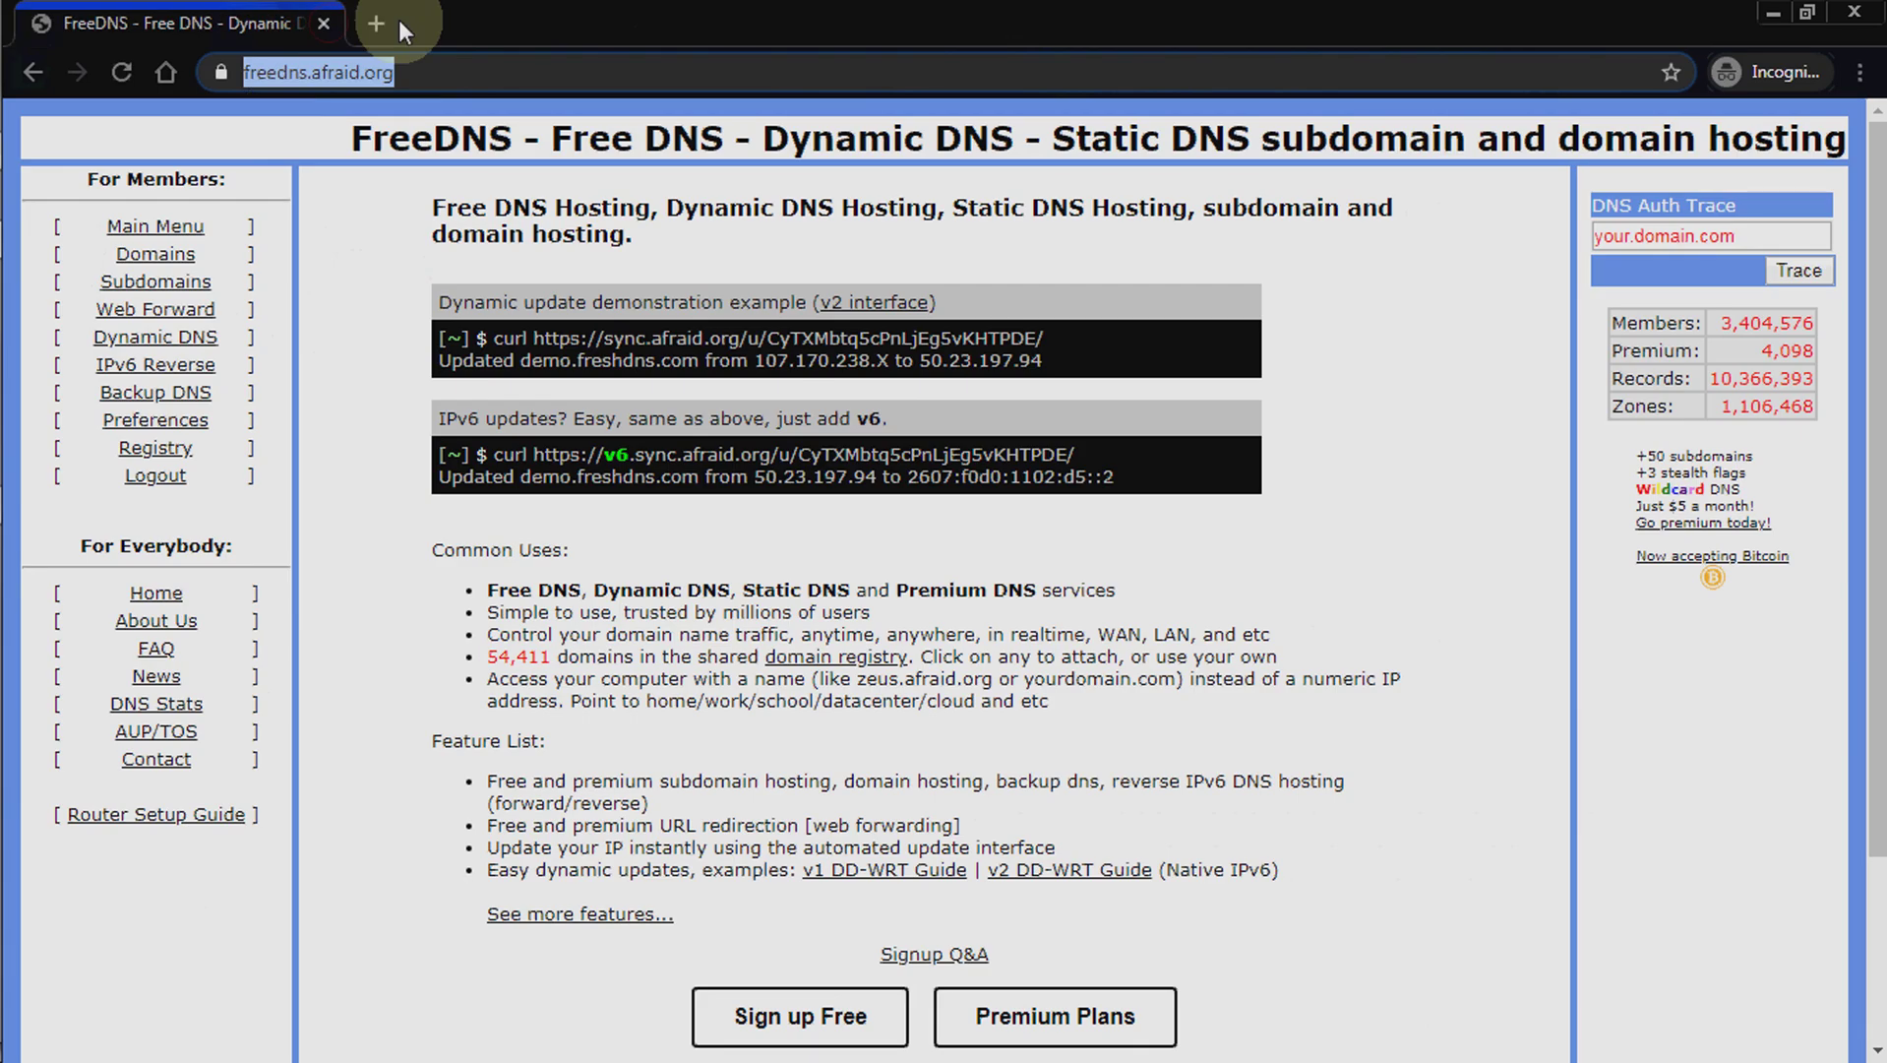
left_click(379, 24)
type("andrinnltd.com")
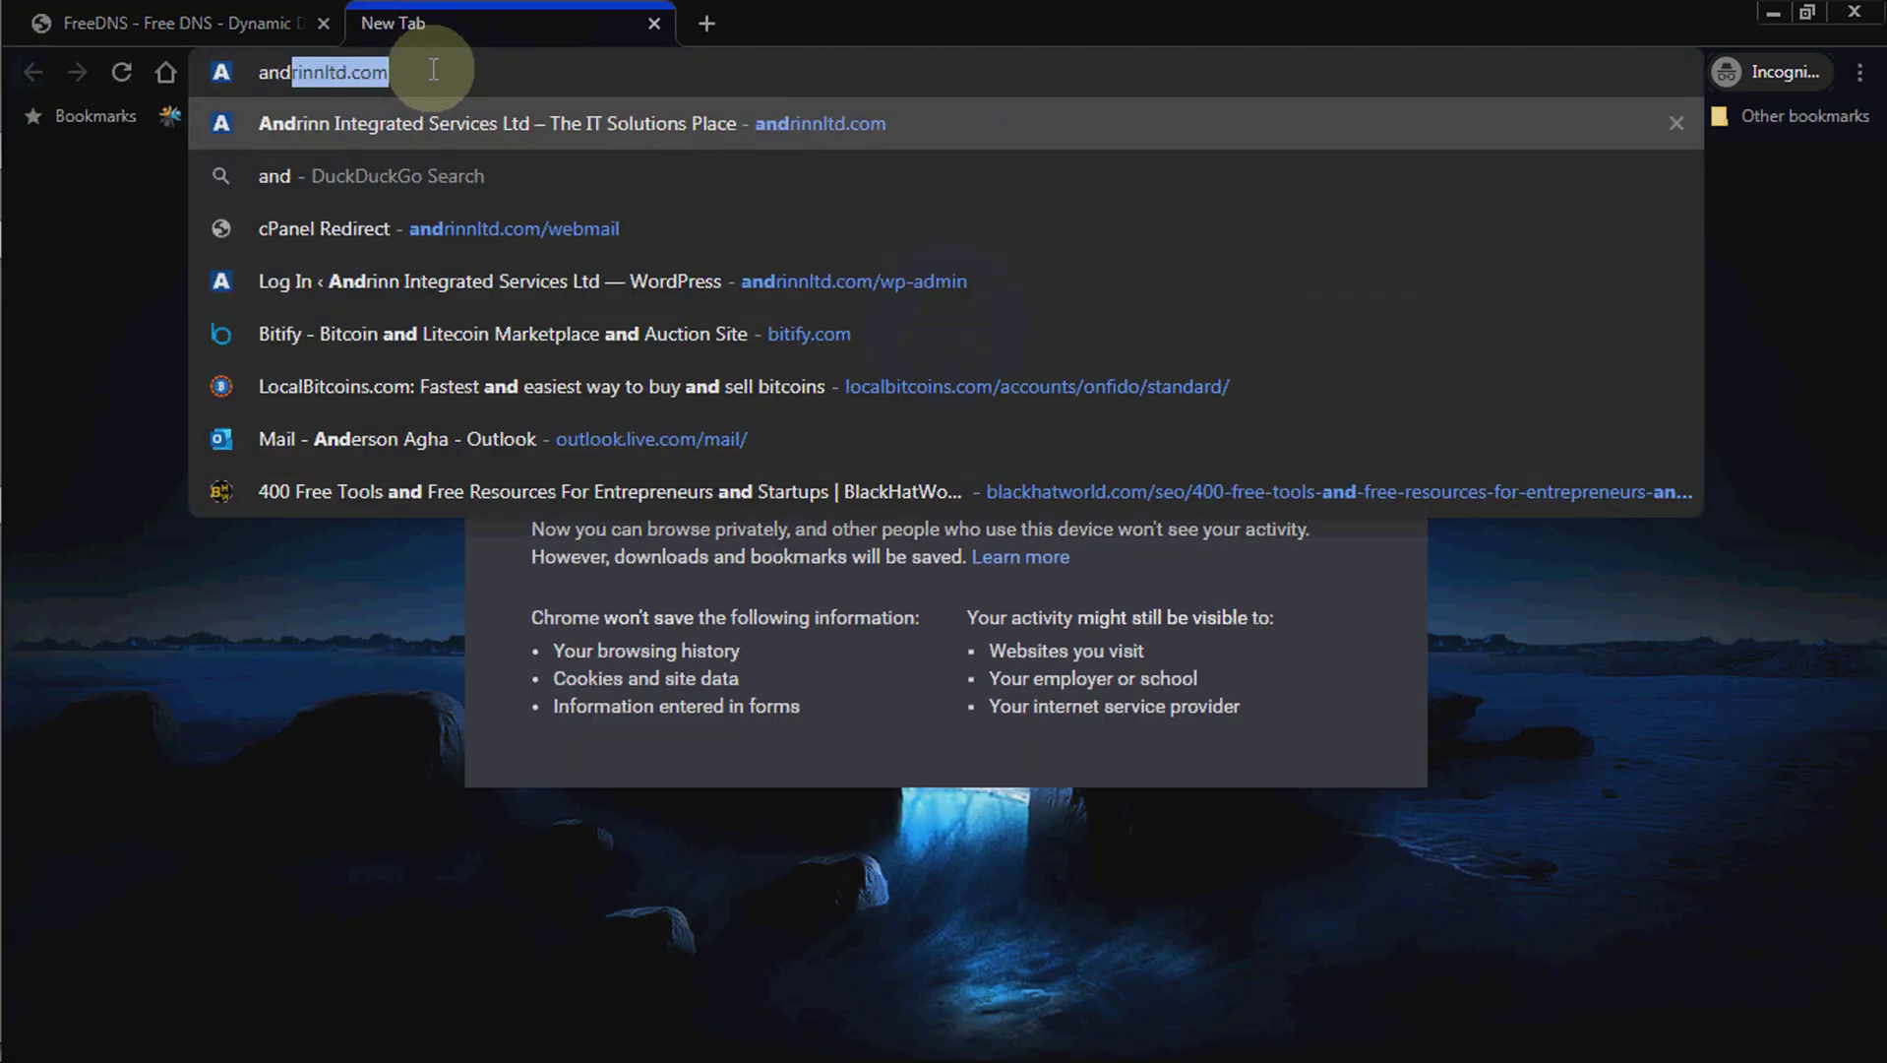
key("Return")
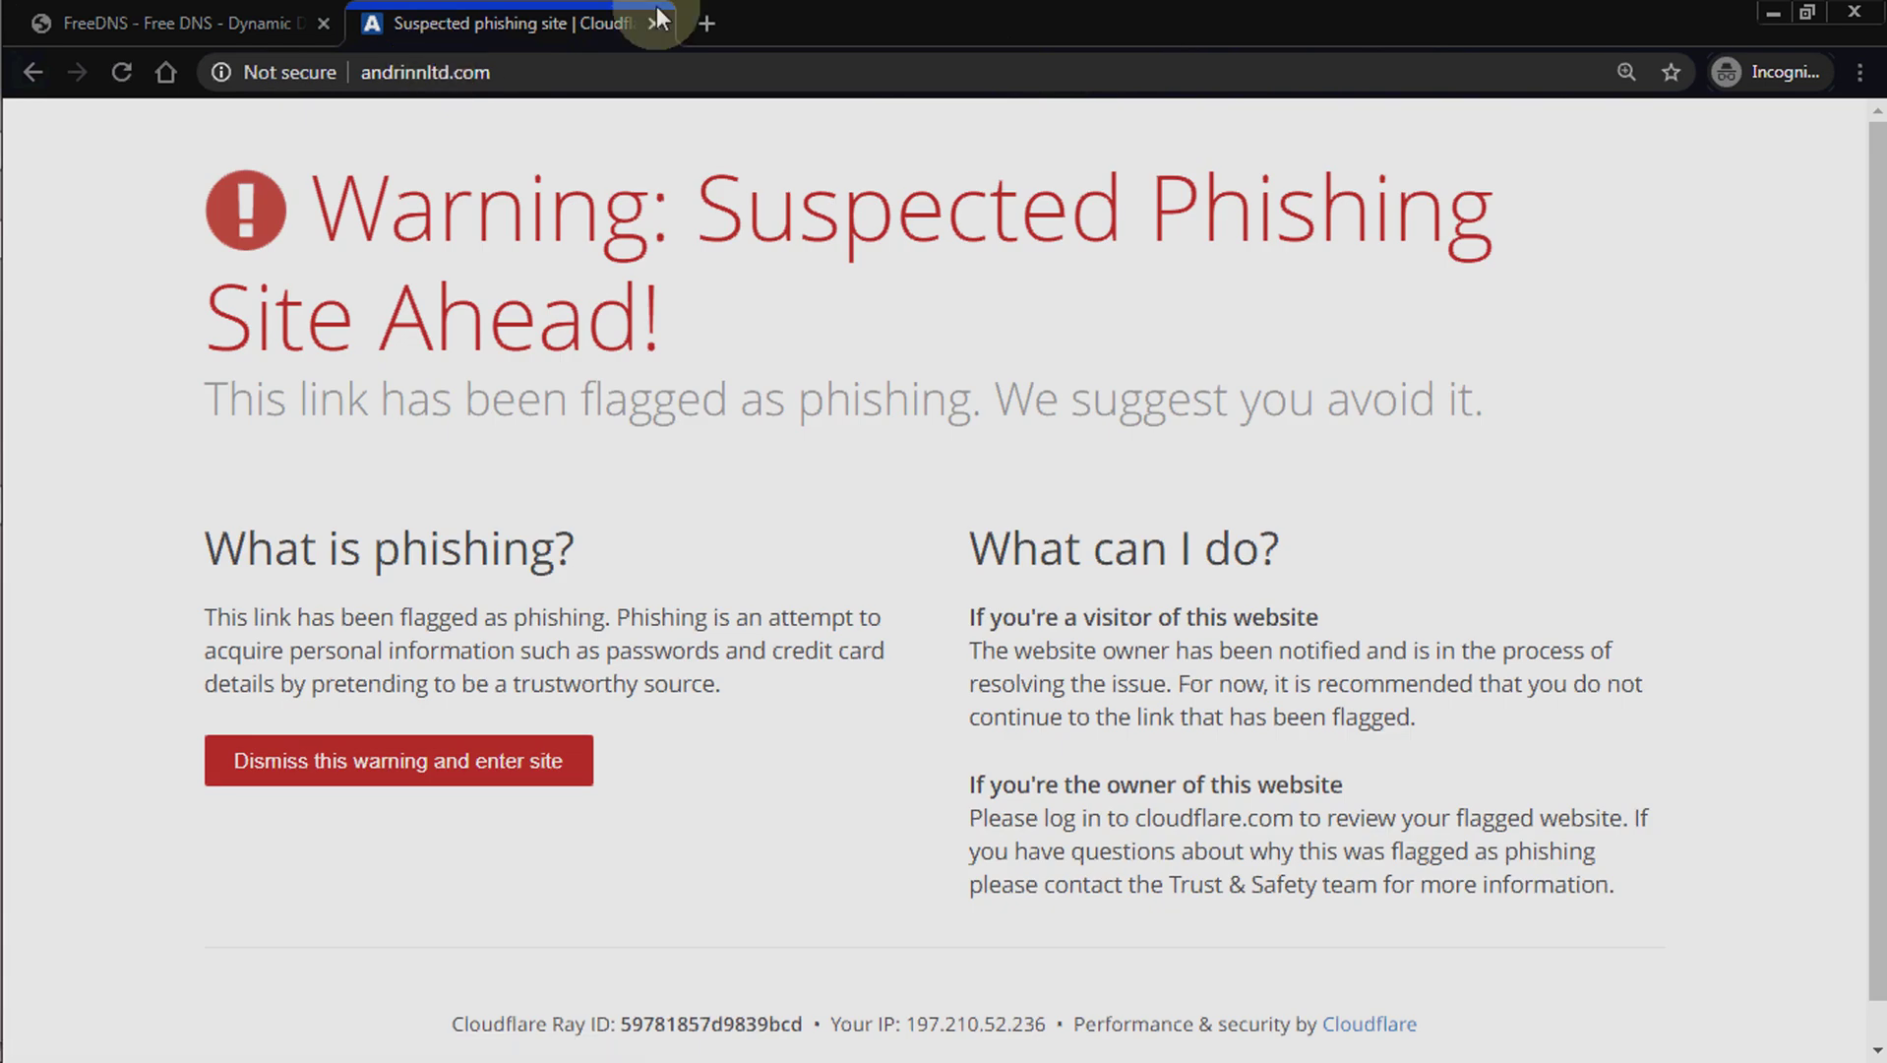
Open the whois.com/whois lookup page in a new incognito tab and close the andrinnltd.com tab.
left_click(705, 21)
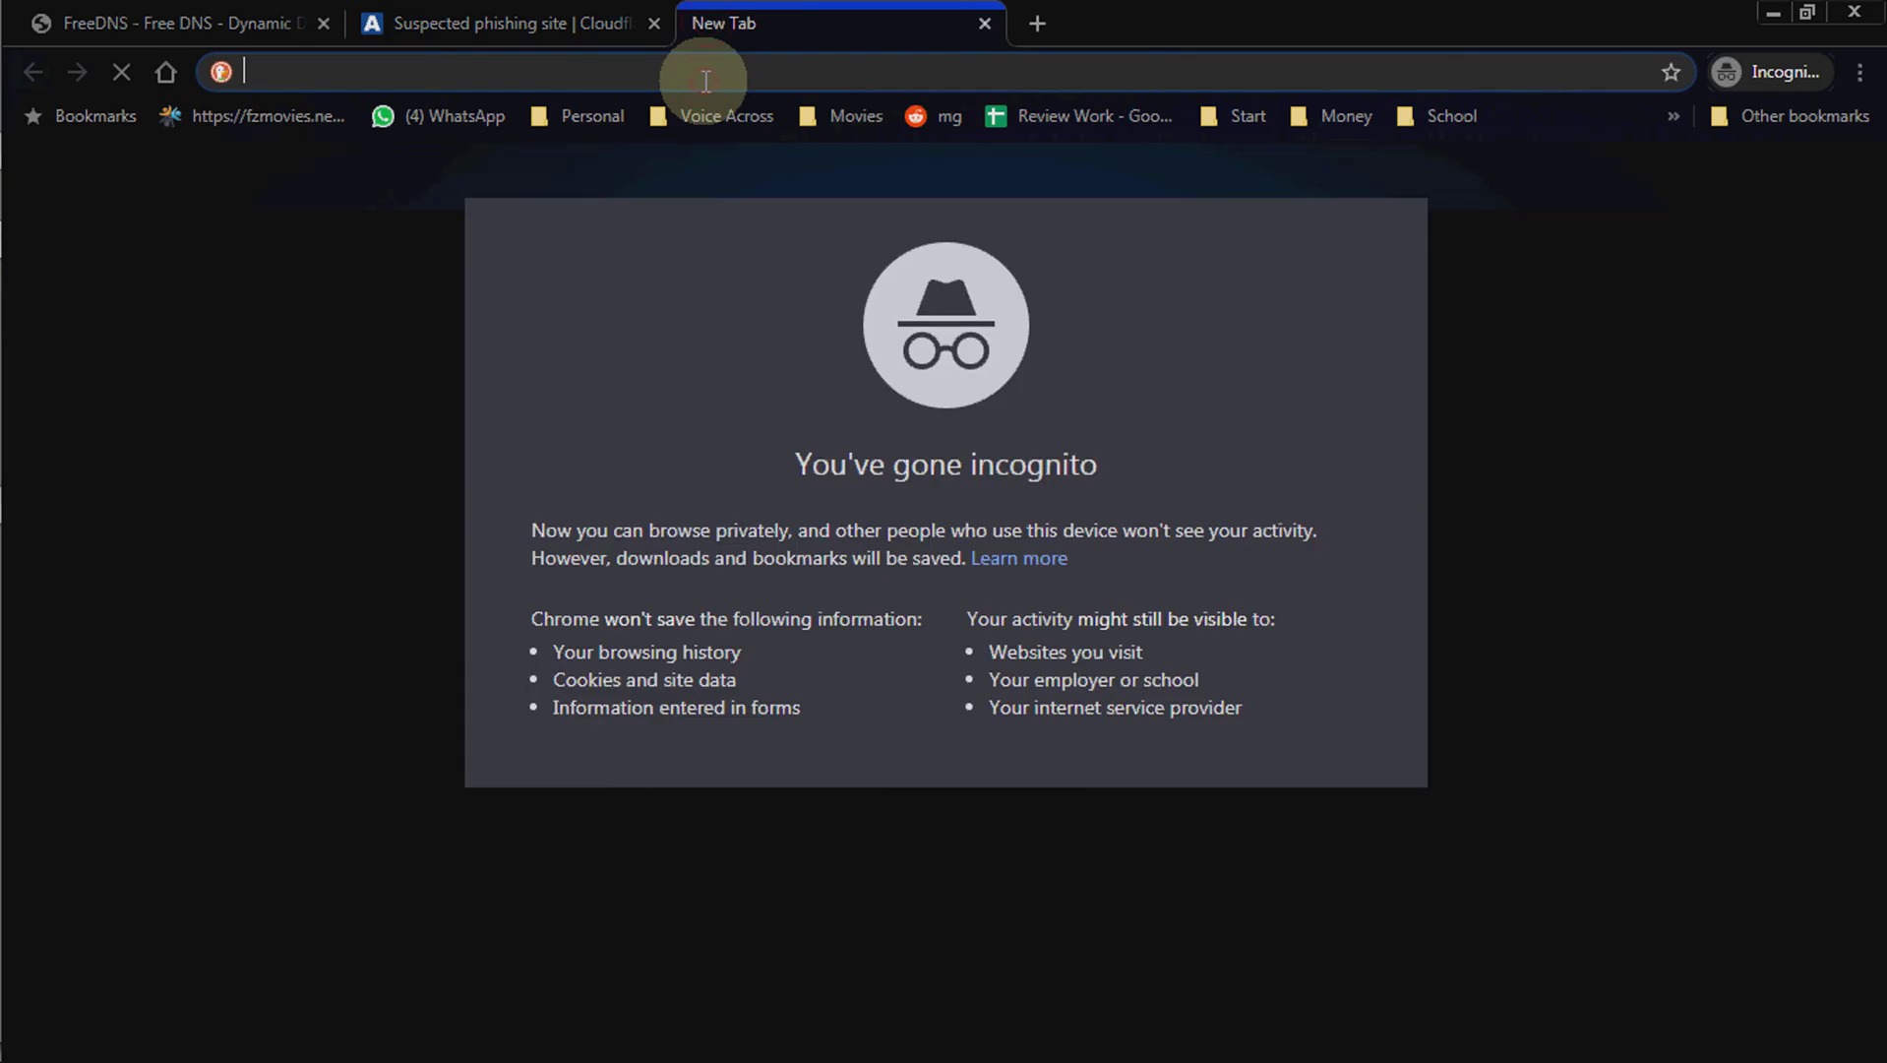
type("who")
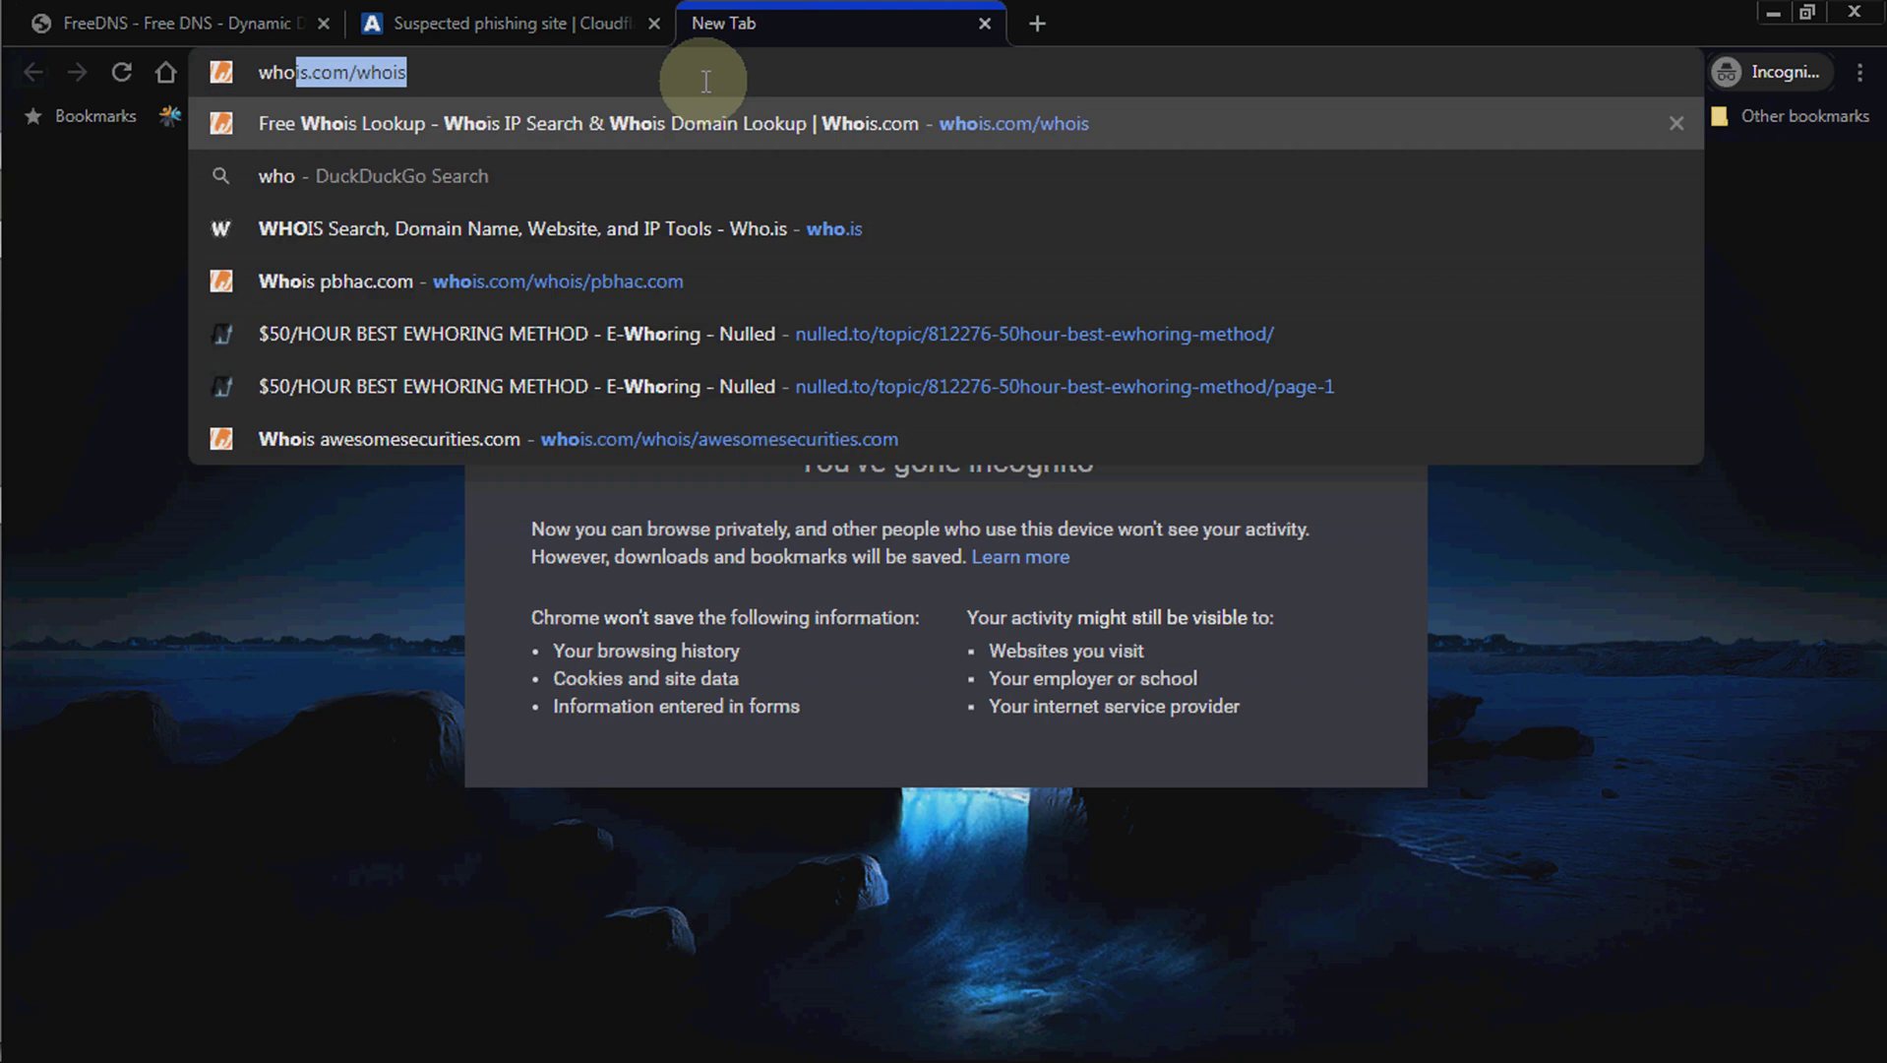
key("Return")
left_click(518, 24)
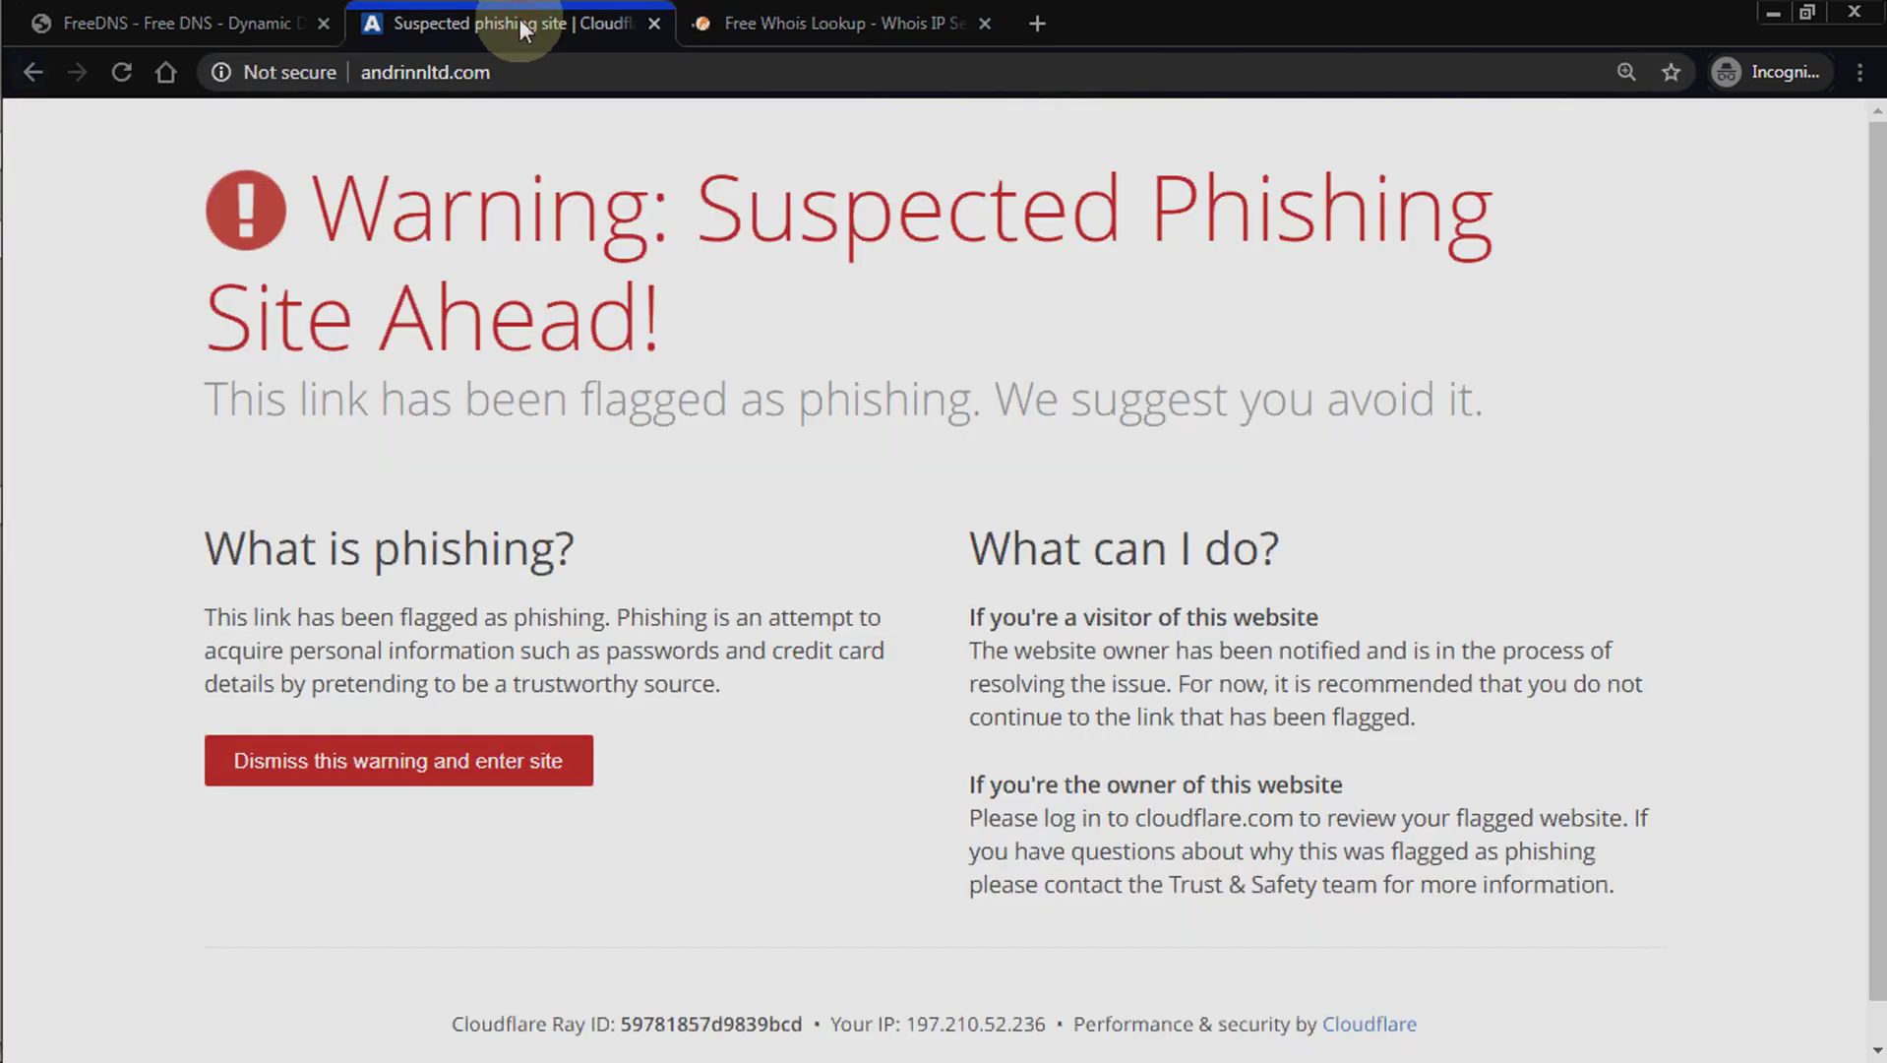
left_click(655, 23)
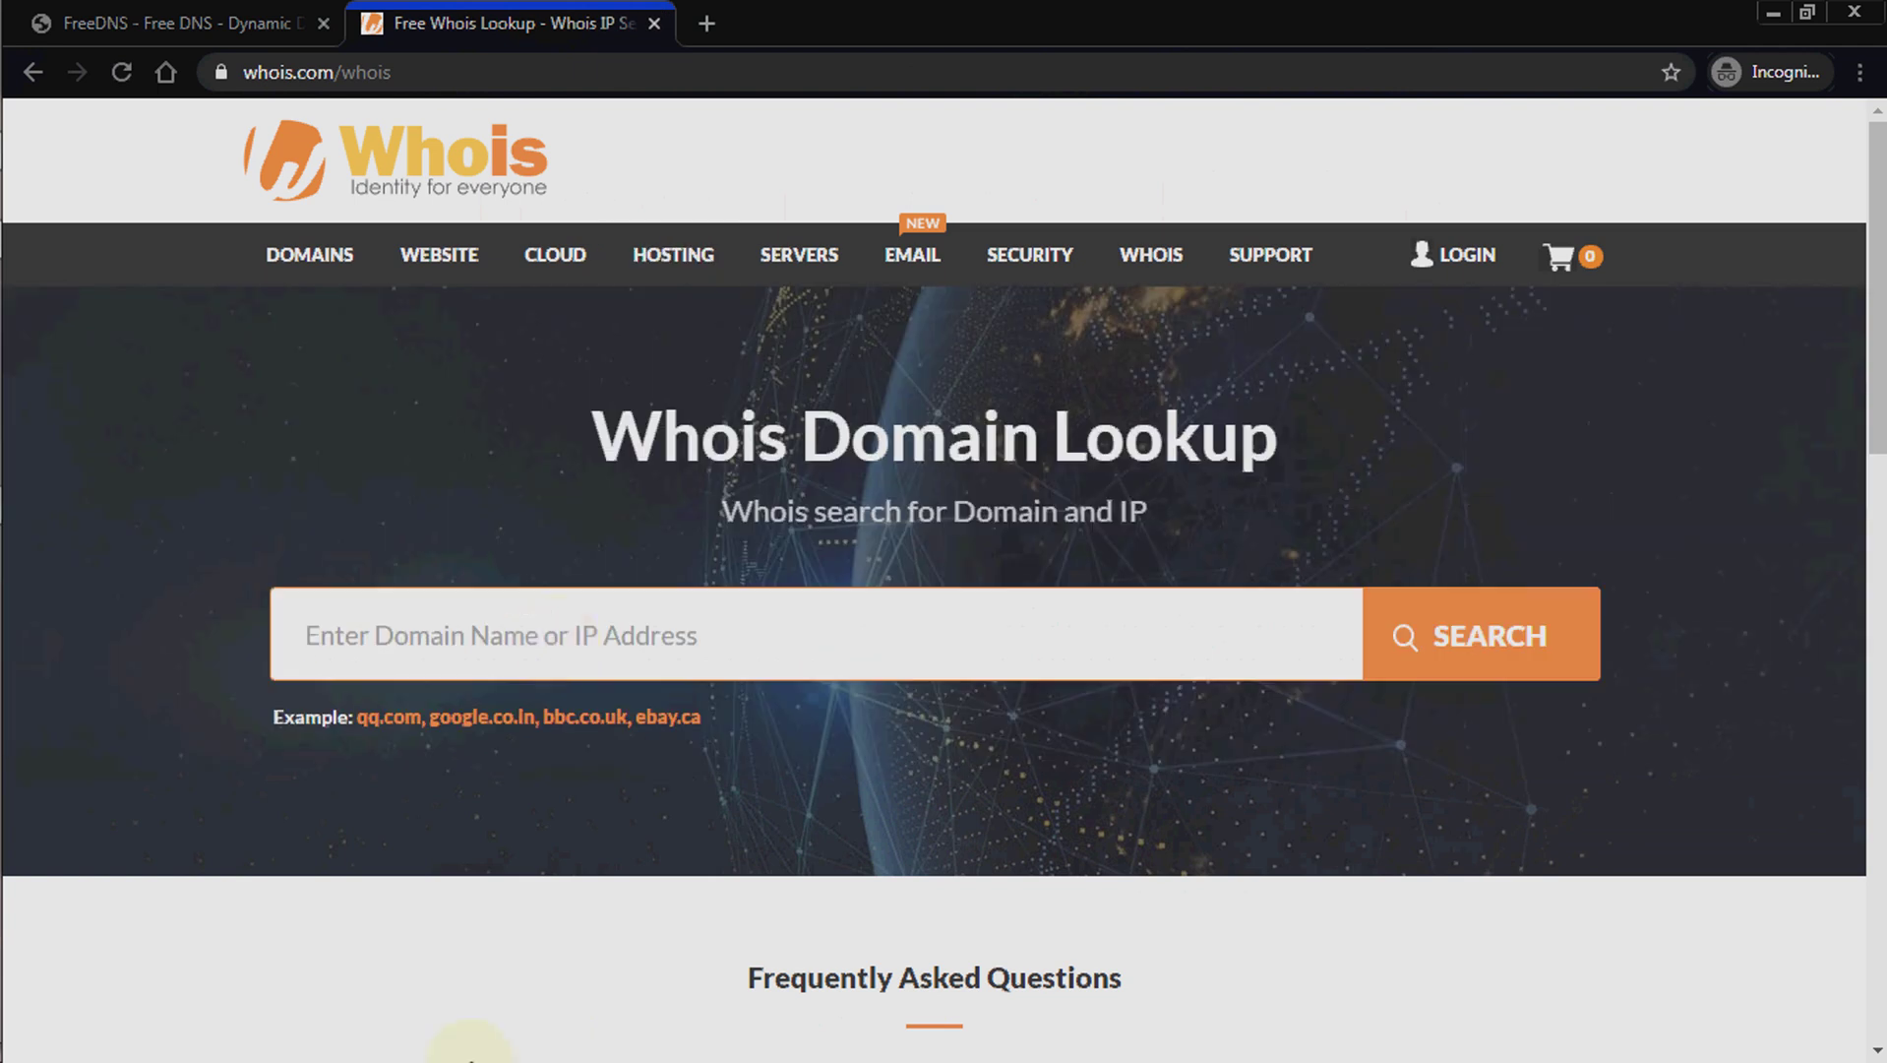
Look up andrinnltd.com on Whois and check its listed name servers.
left_click(558, 639)
type("andrin")
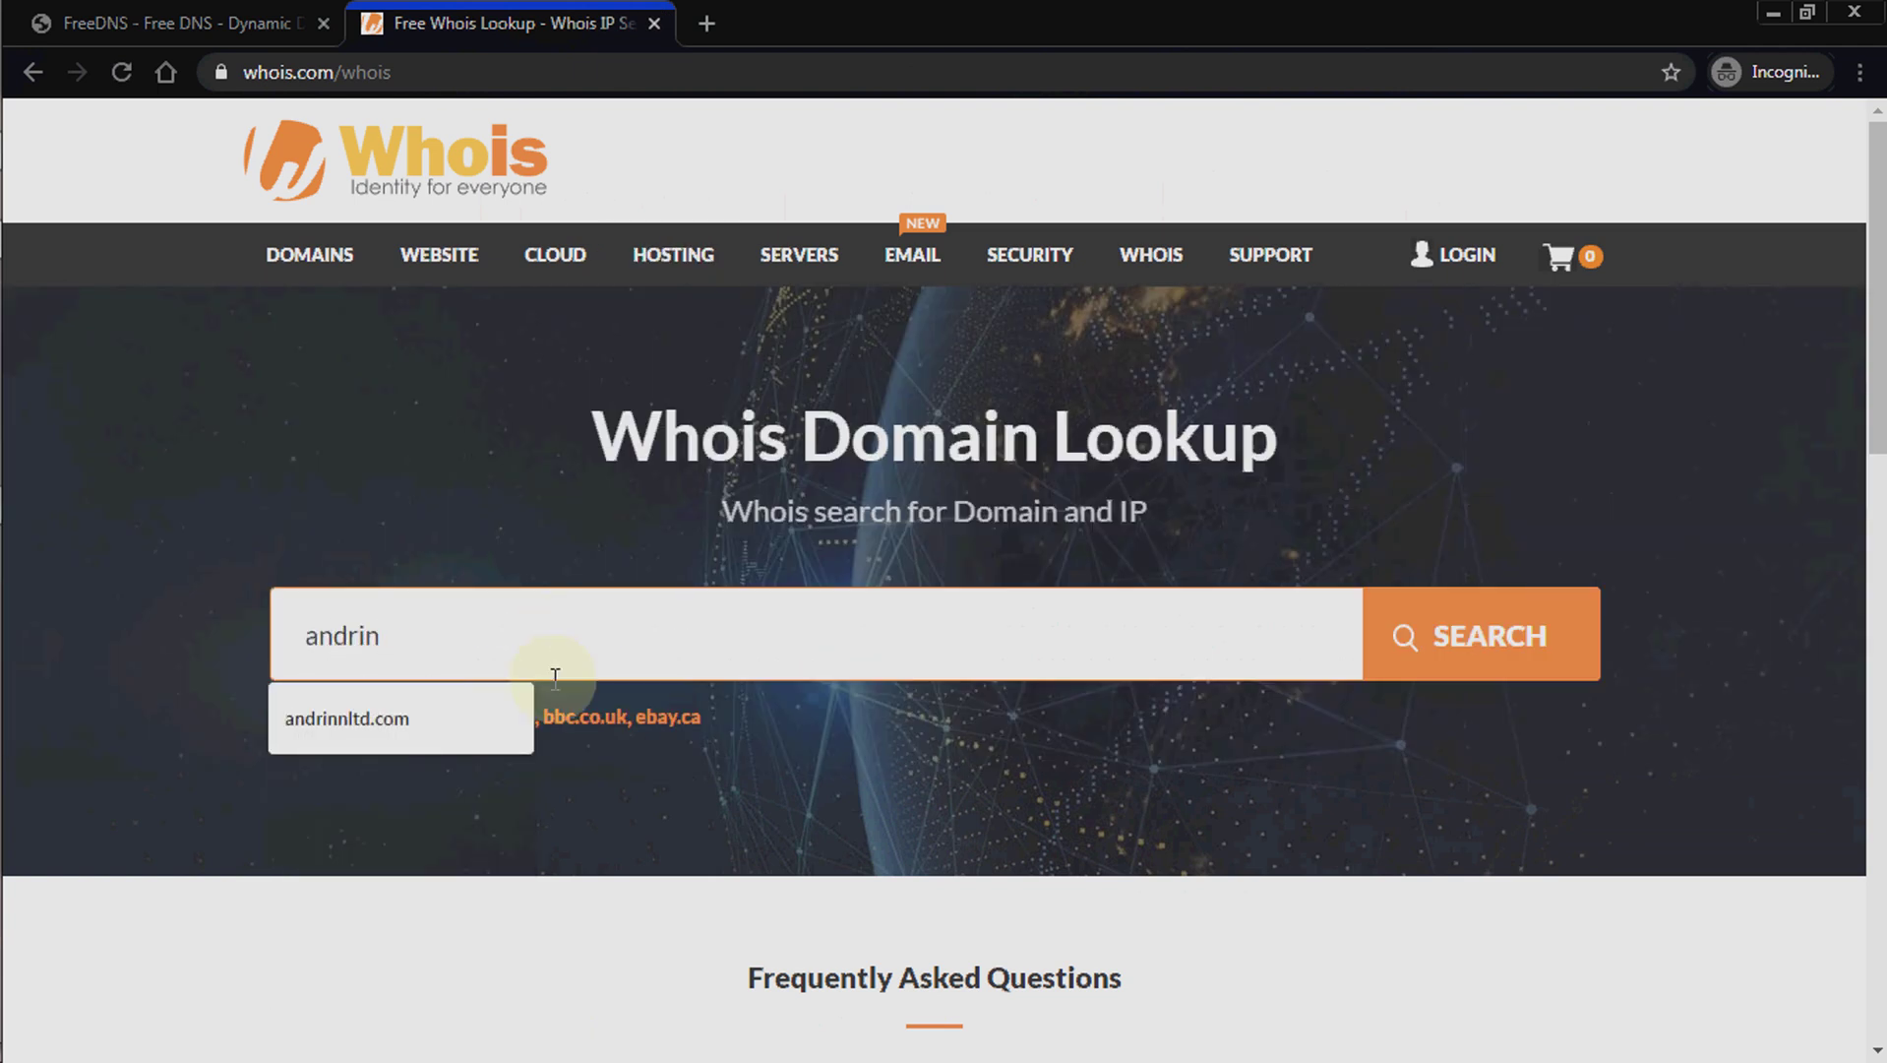
left_click(484, 719)
left_click(1411, 637)
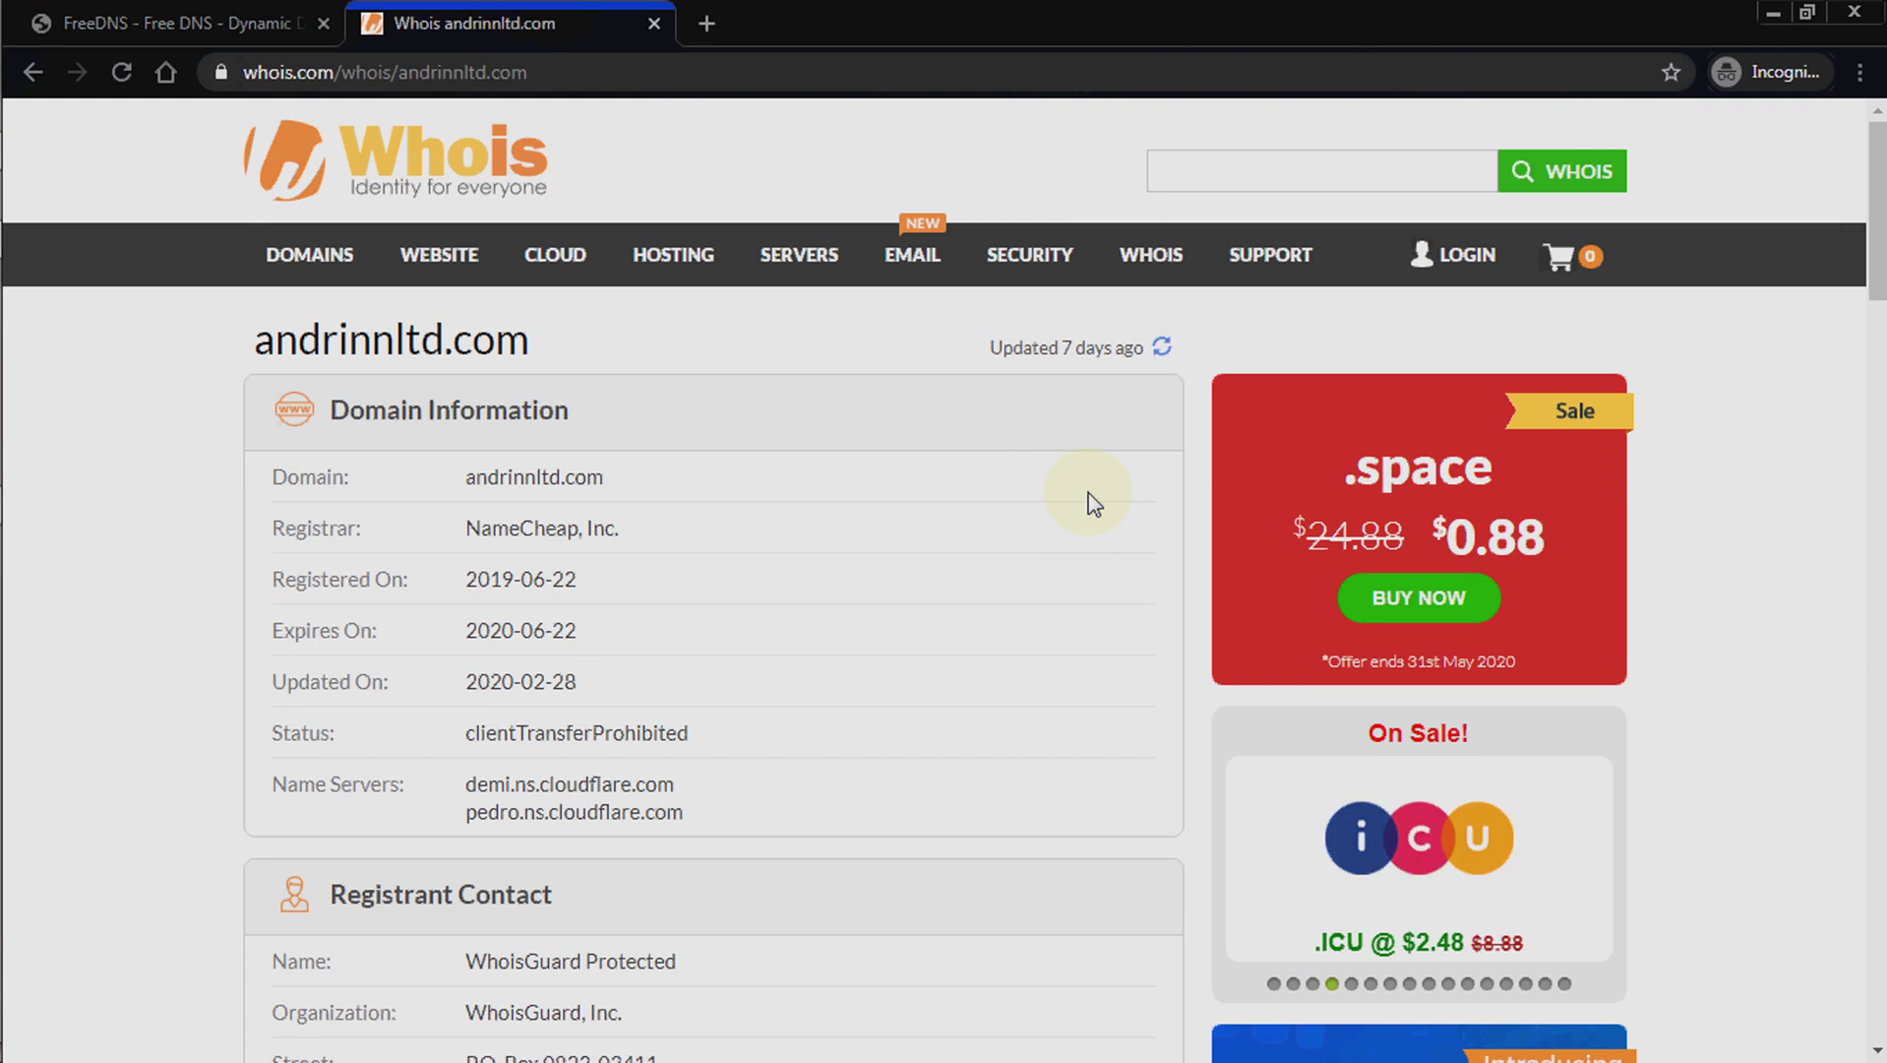
scroll(1092, 502, "down", 2)
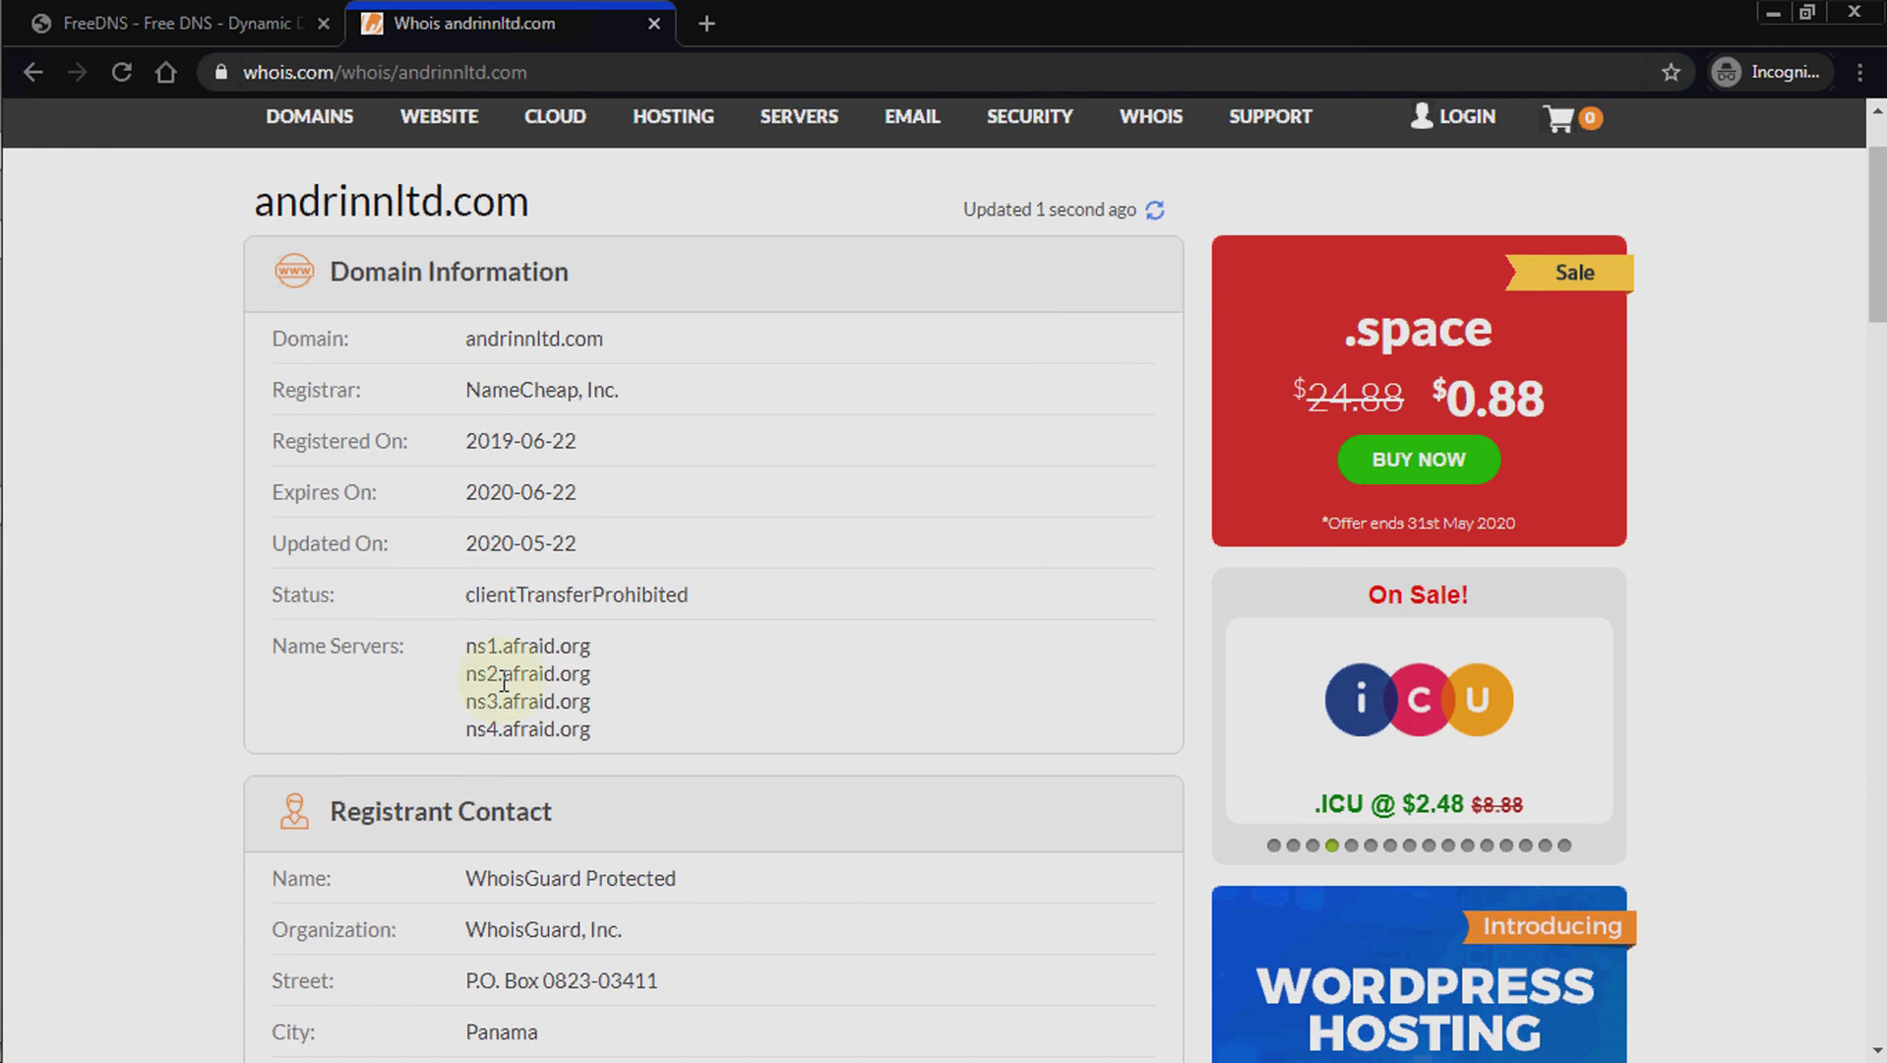
Load andrinnltd.com again in another new tab of the incognito window to recheck the site.
left_click(266, 12)
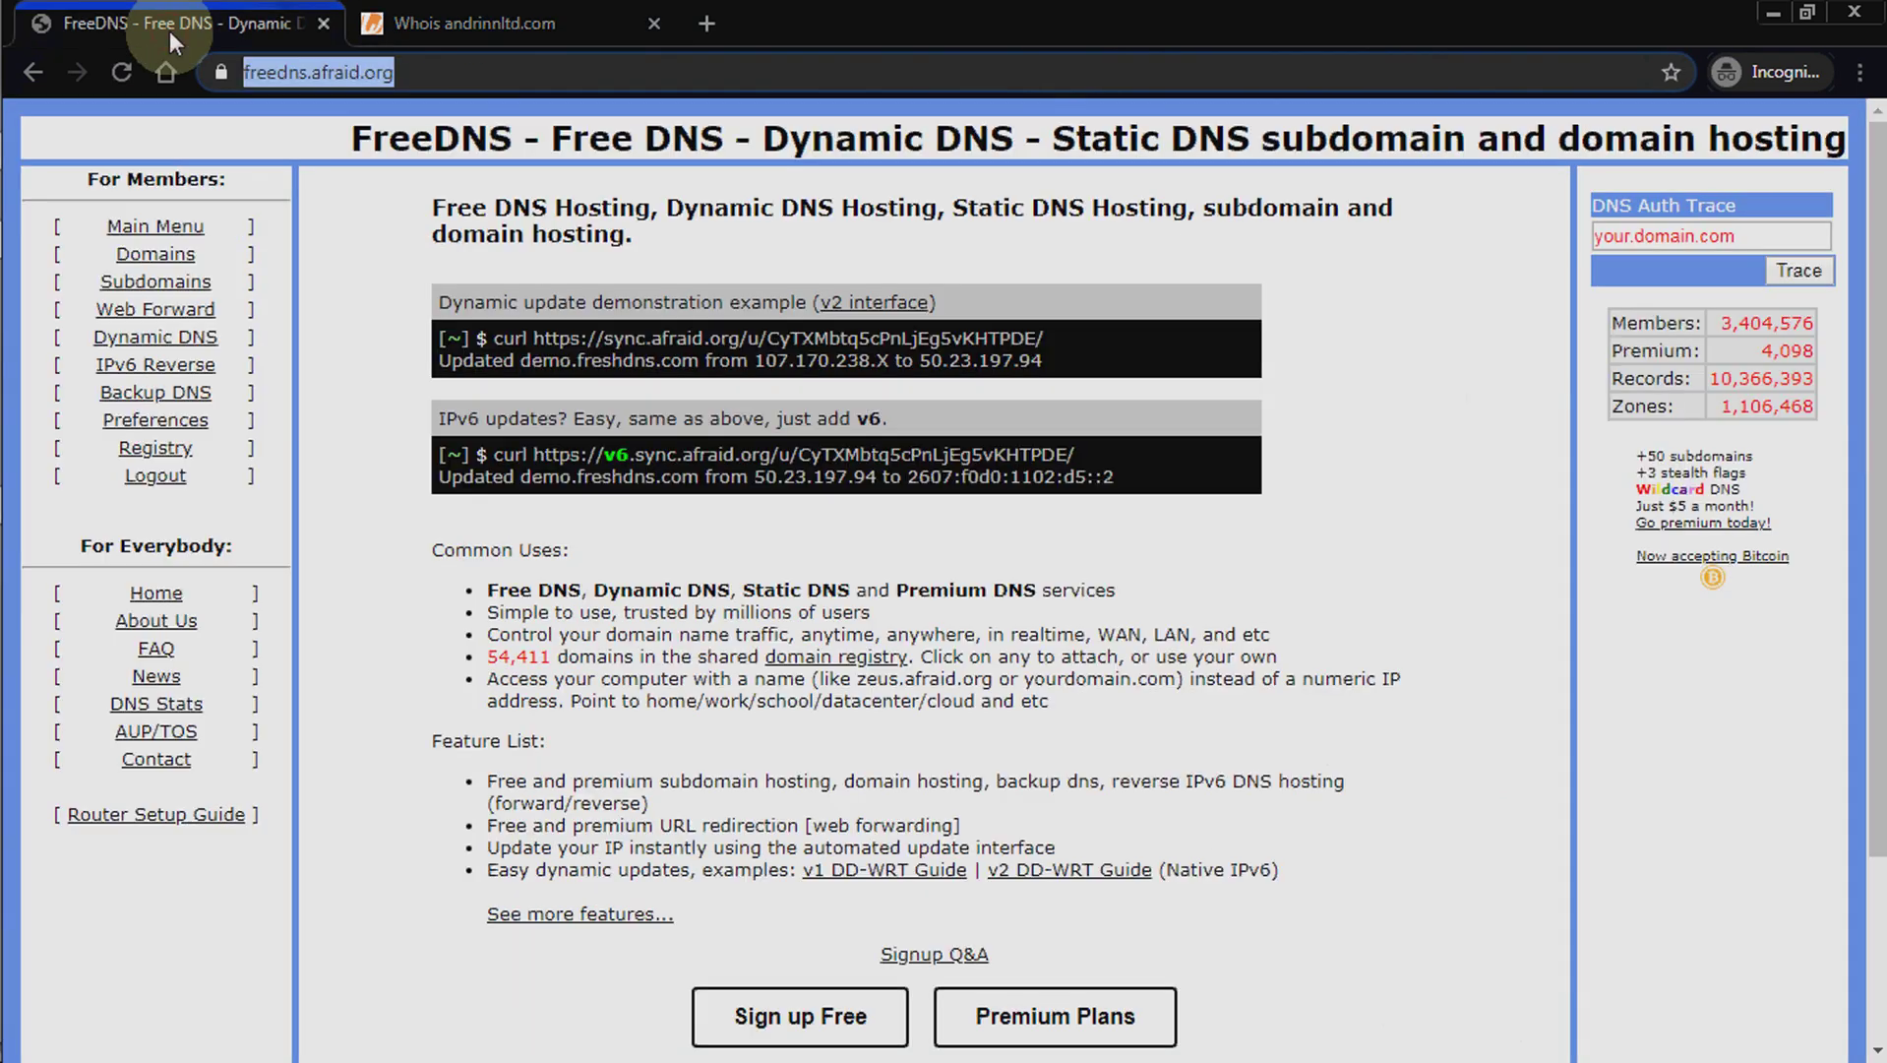
left_click(715, 8)
type("s")
key("BackSpace")
key("BackSpace")
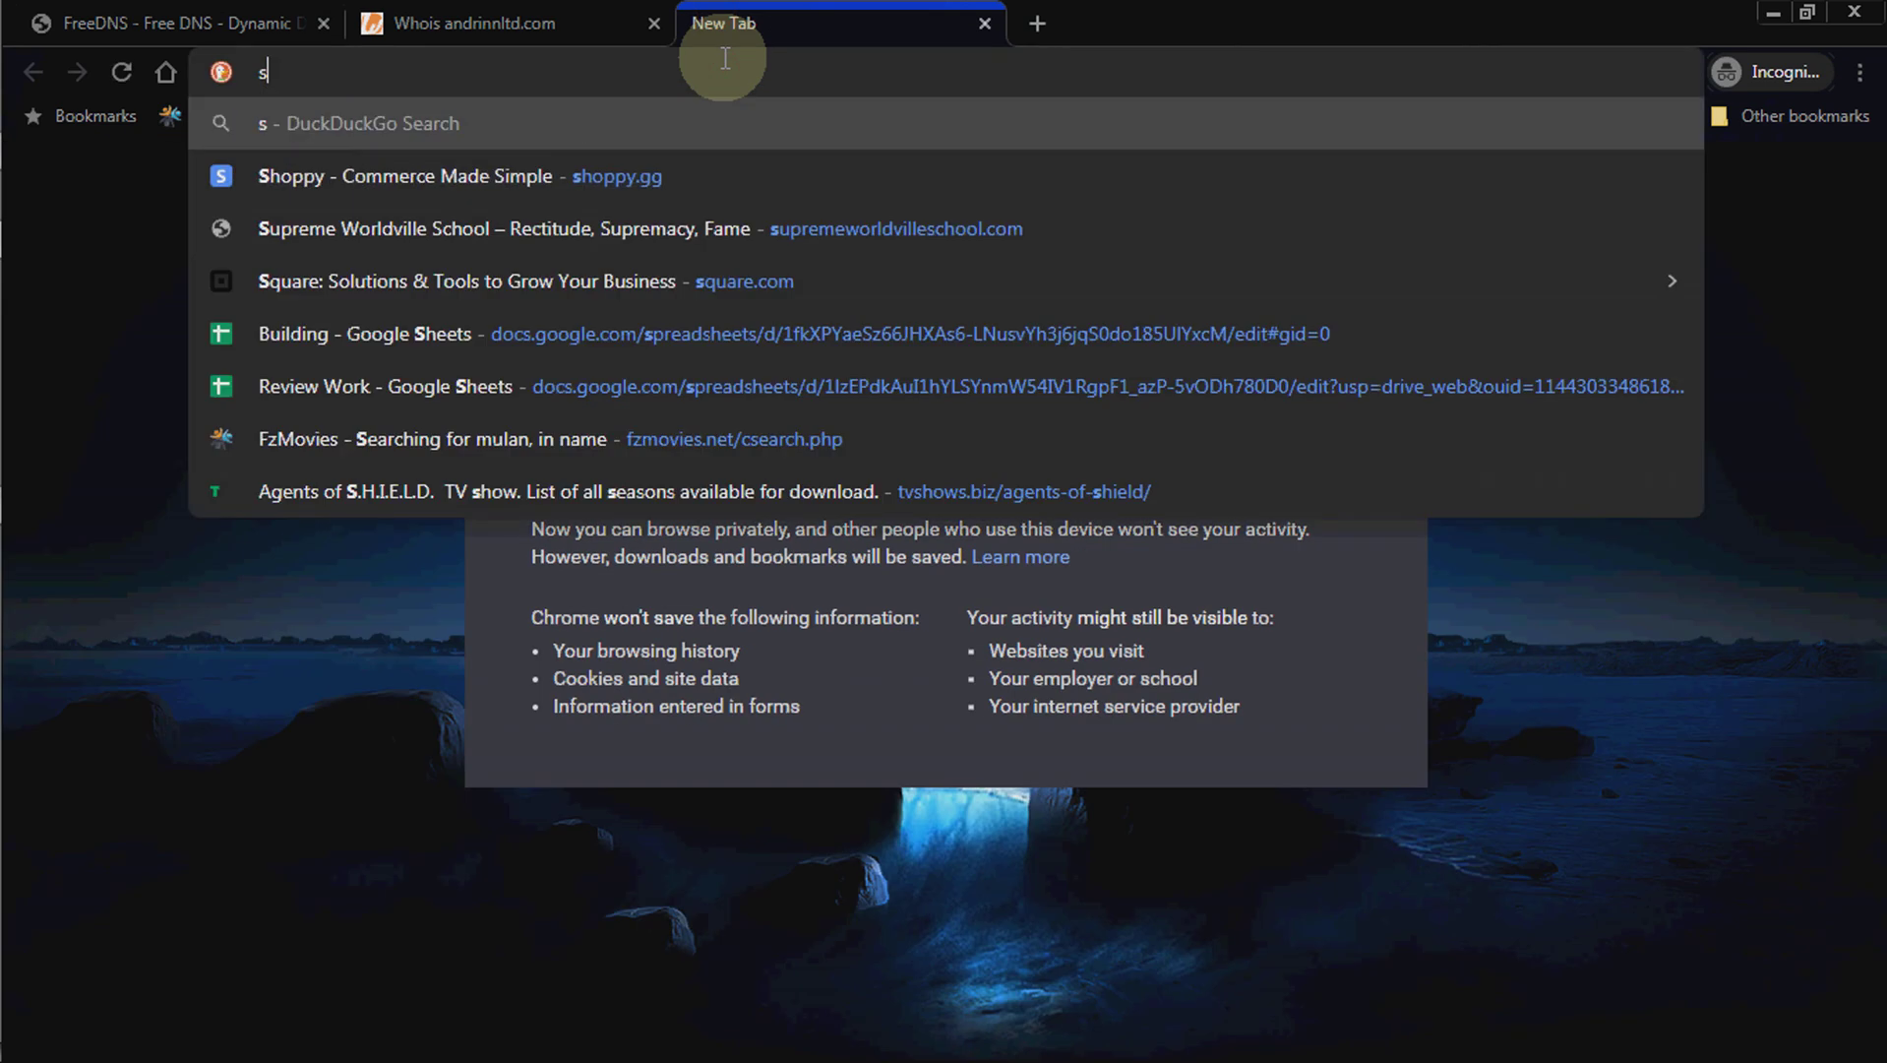
type("andr")
key("Return")
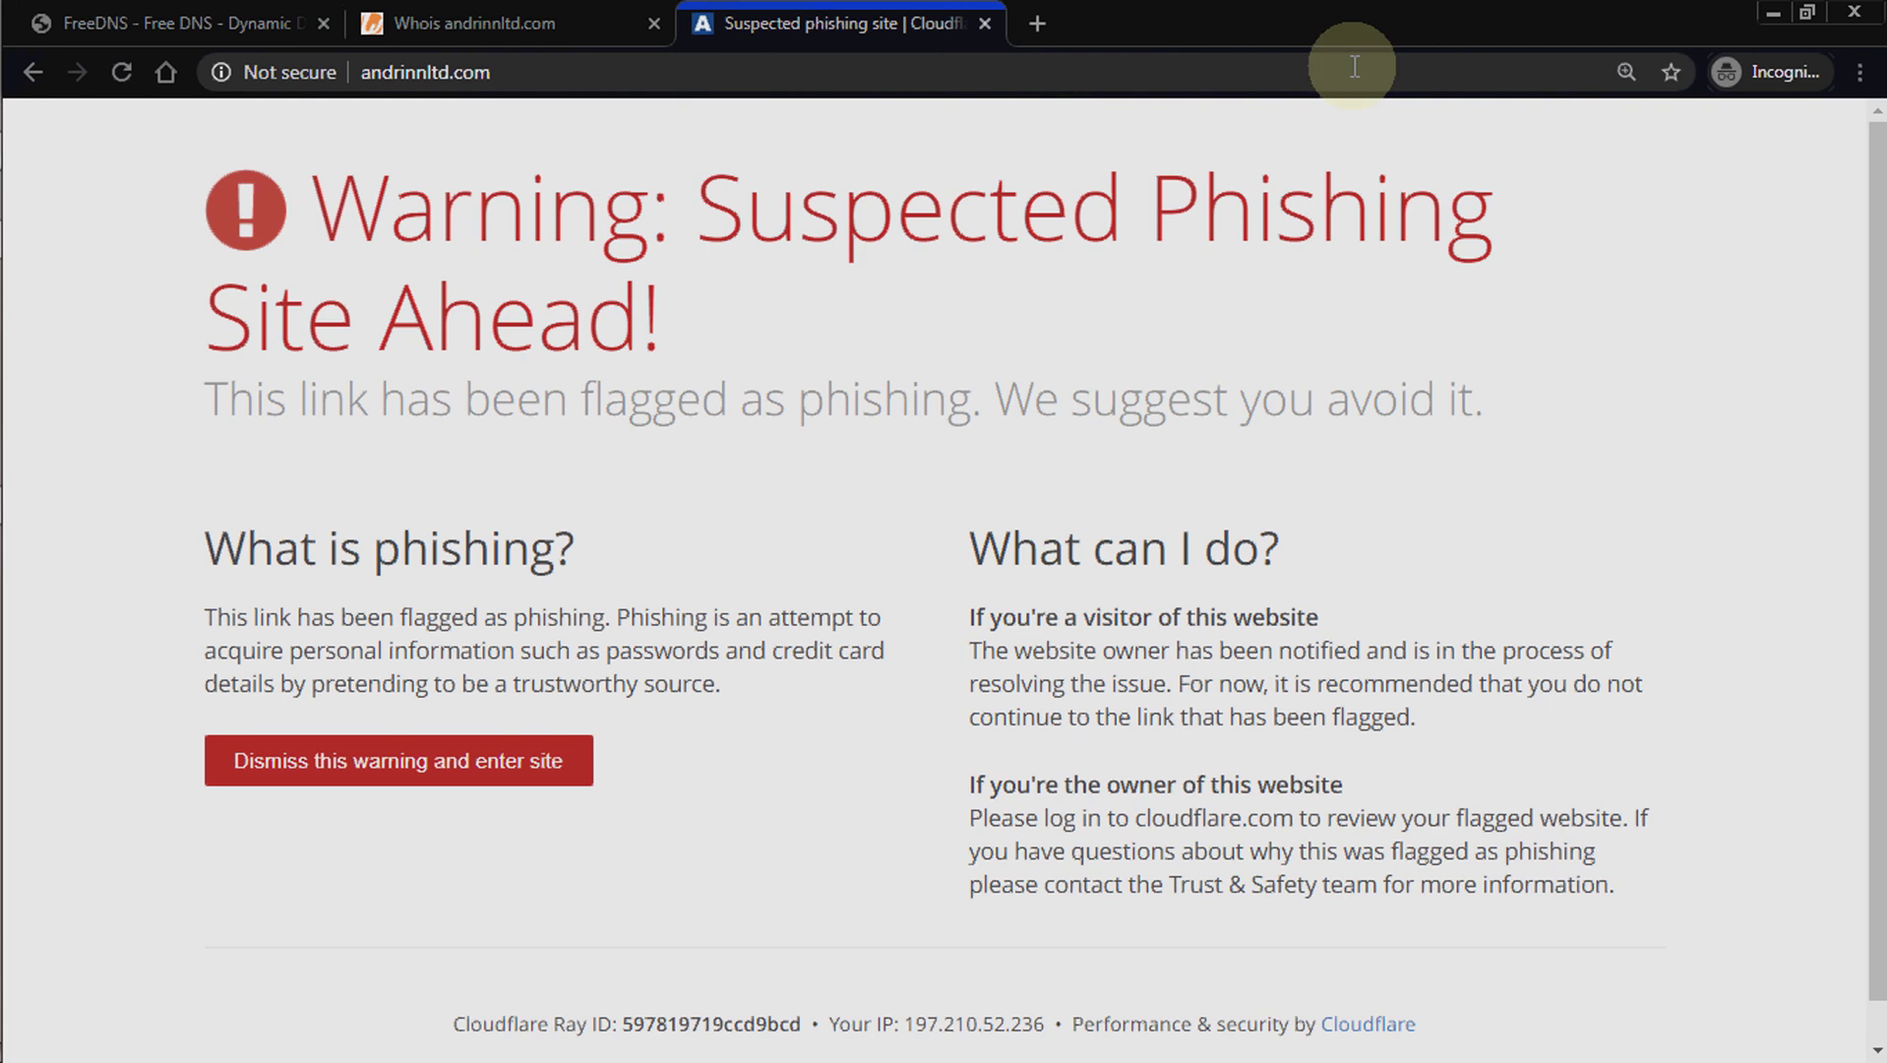
Close the incognito window, test andrinnltd.com in a fresh incognito window, and close that window too.
left_click(1854, 12)
left_click(1860, 71)
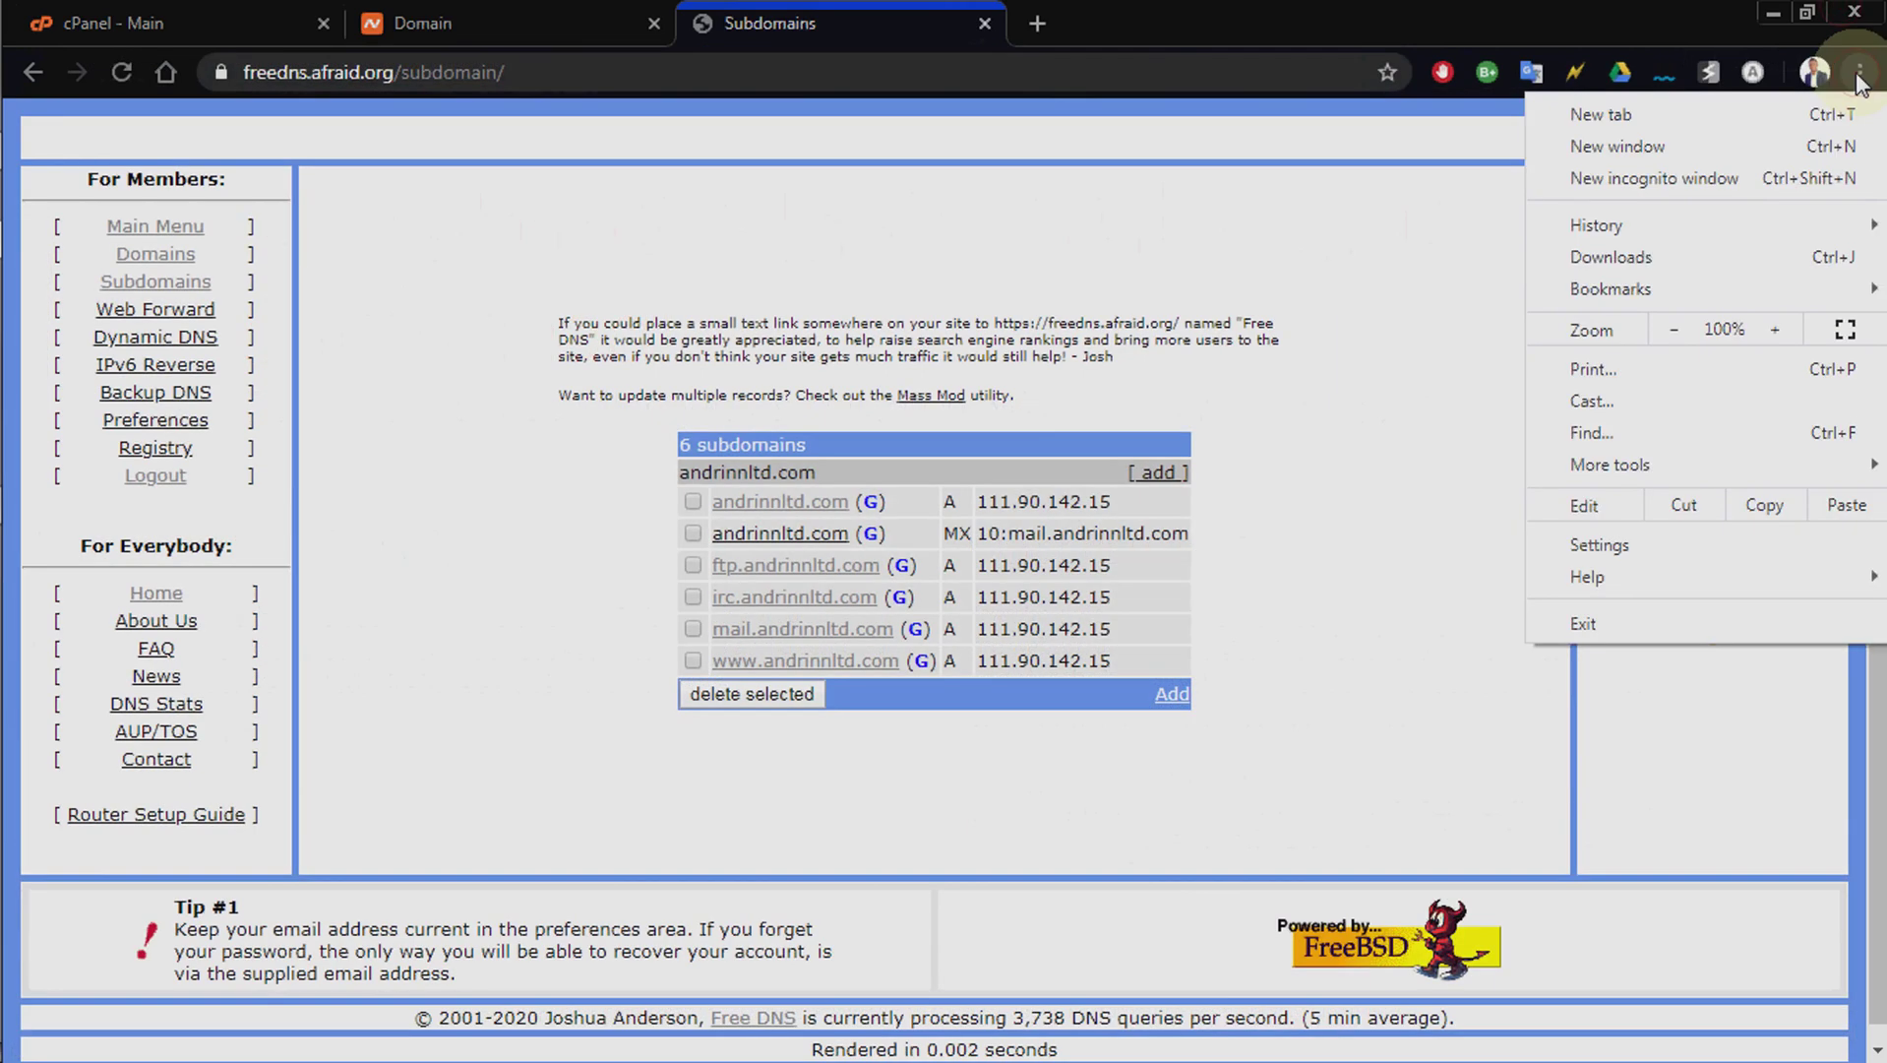
left_click(1801, 175)
type("andrinnltd.com")
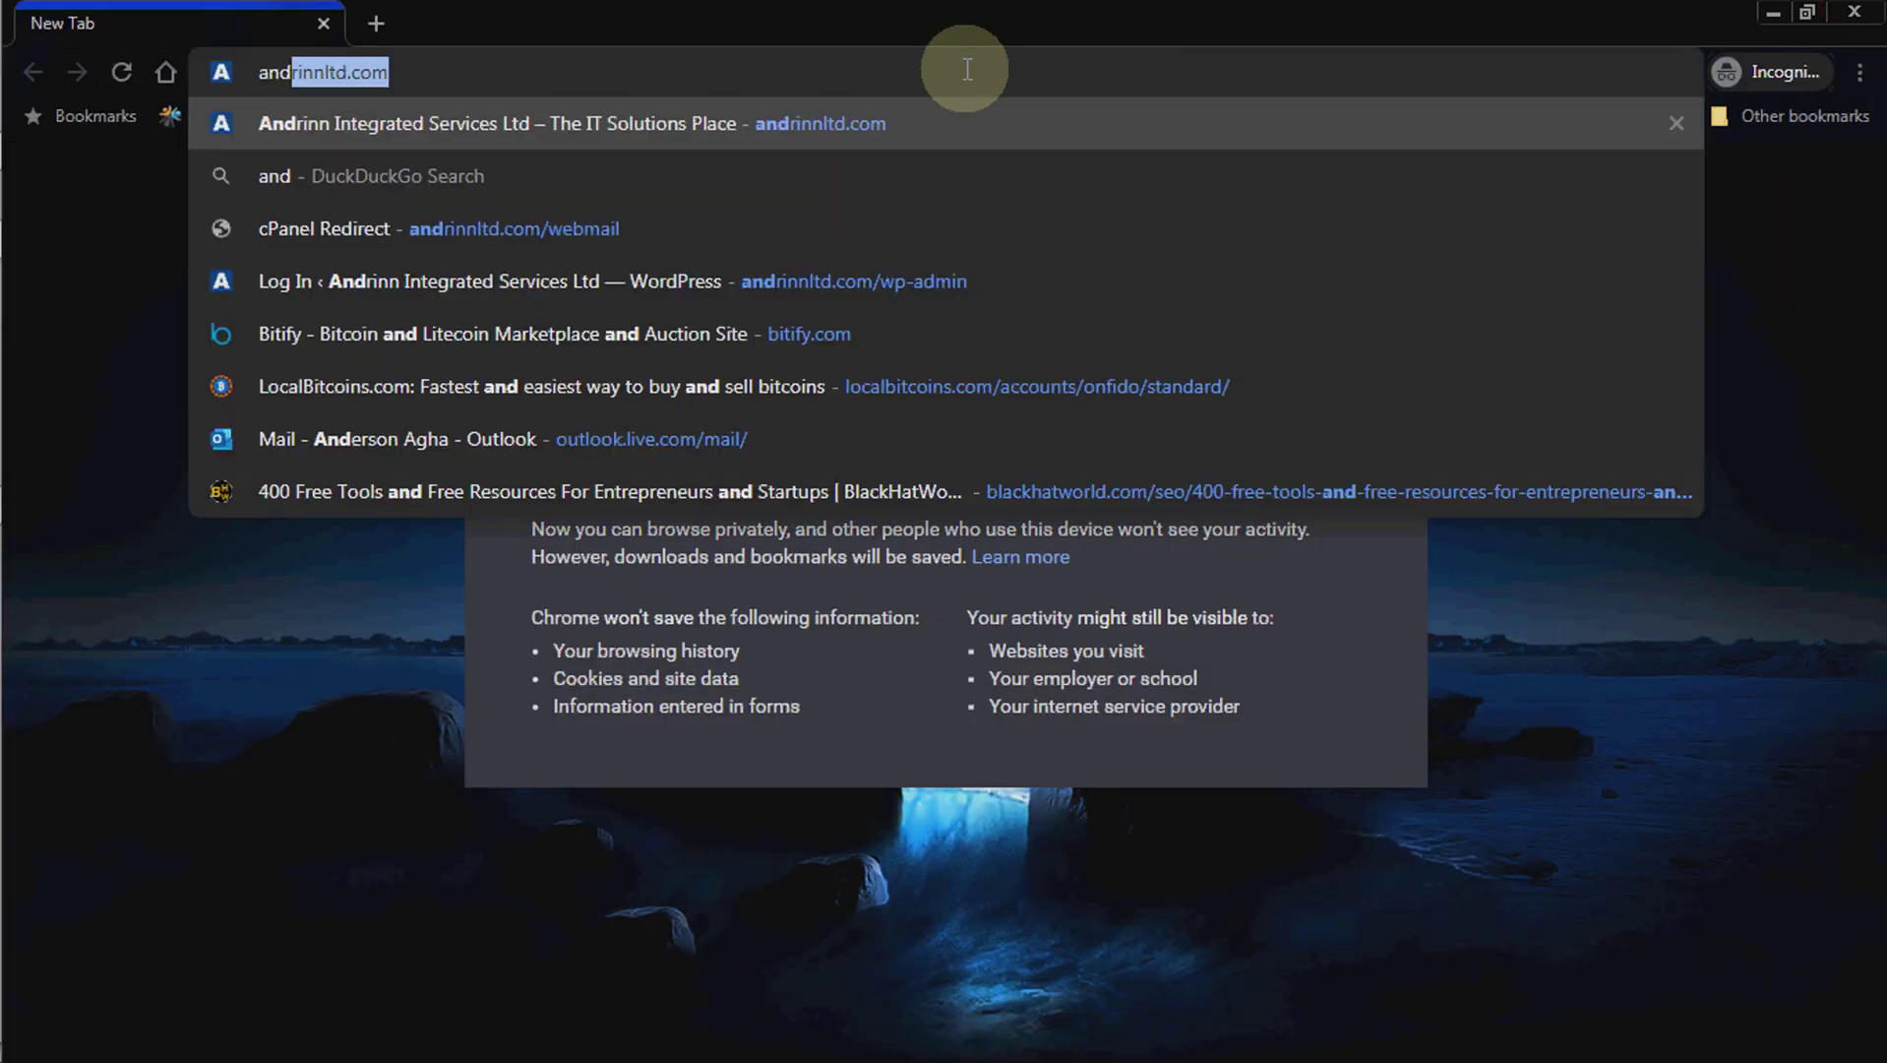
key("Return")
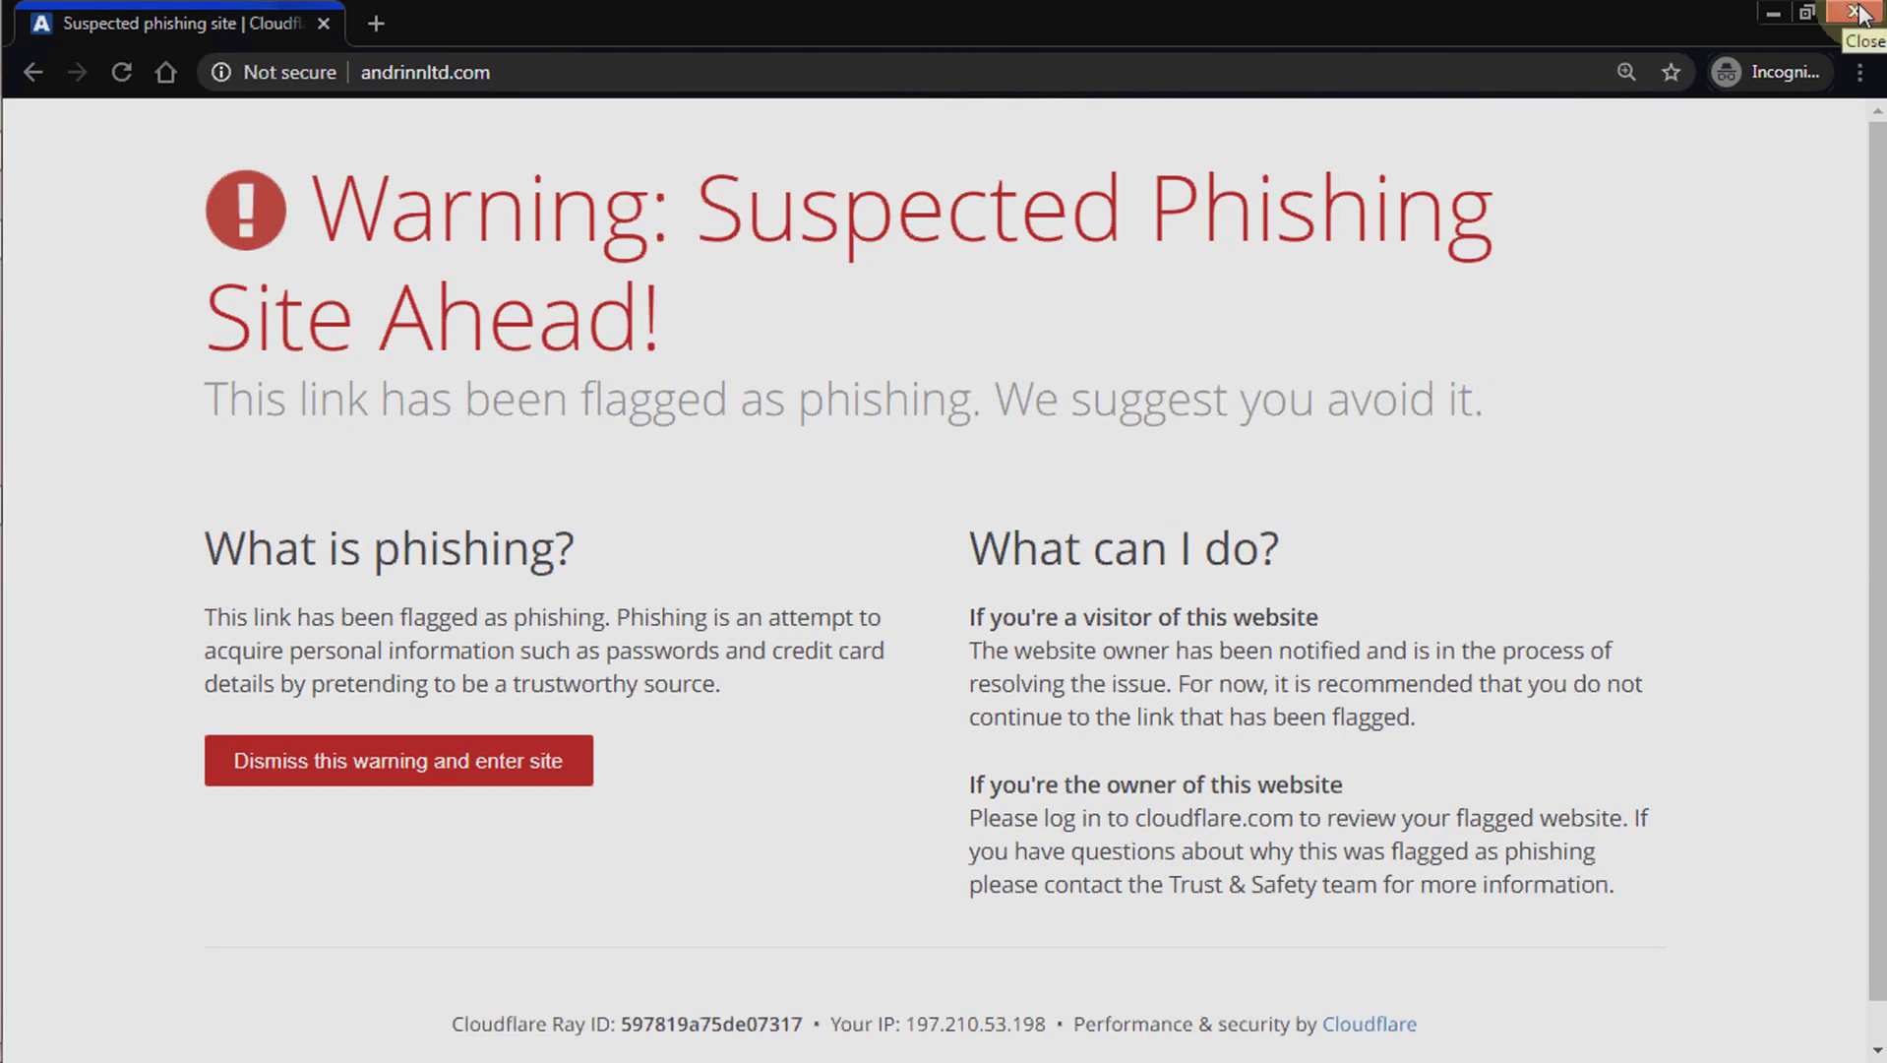
left_click(1860, 12)
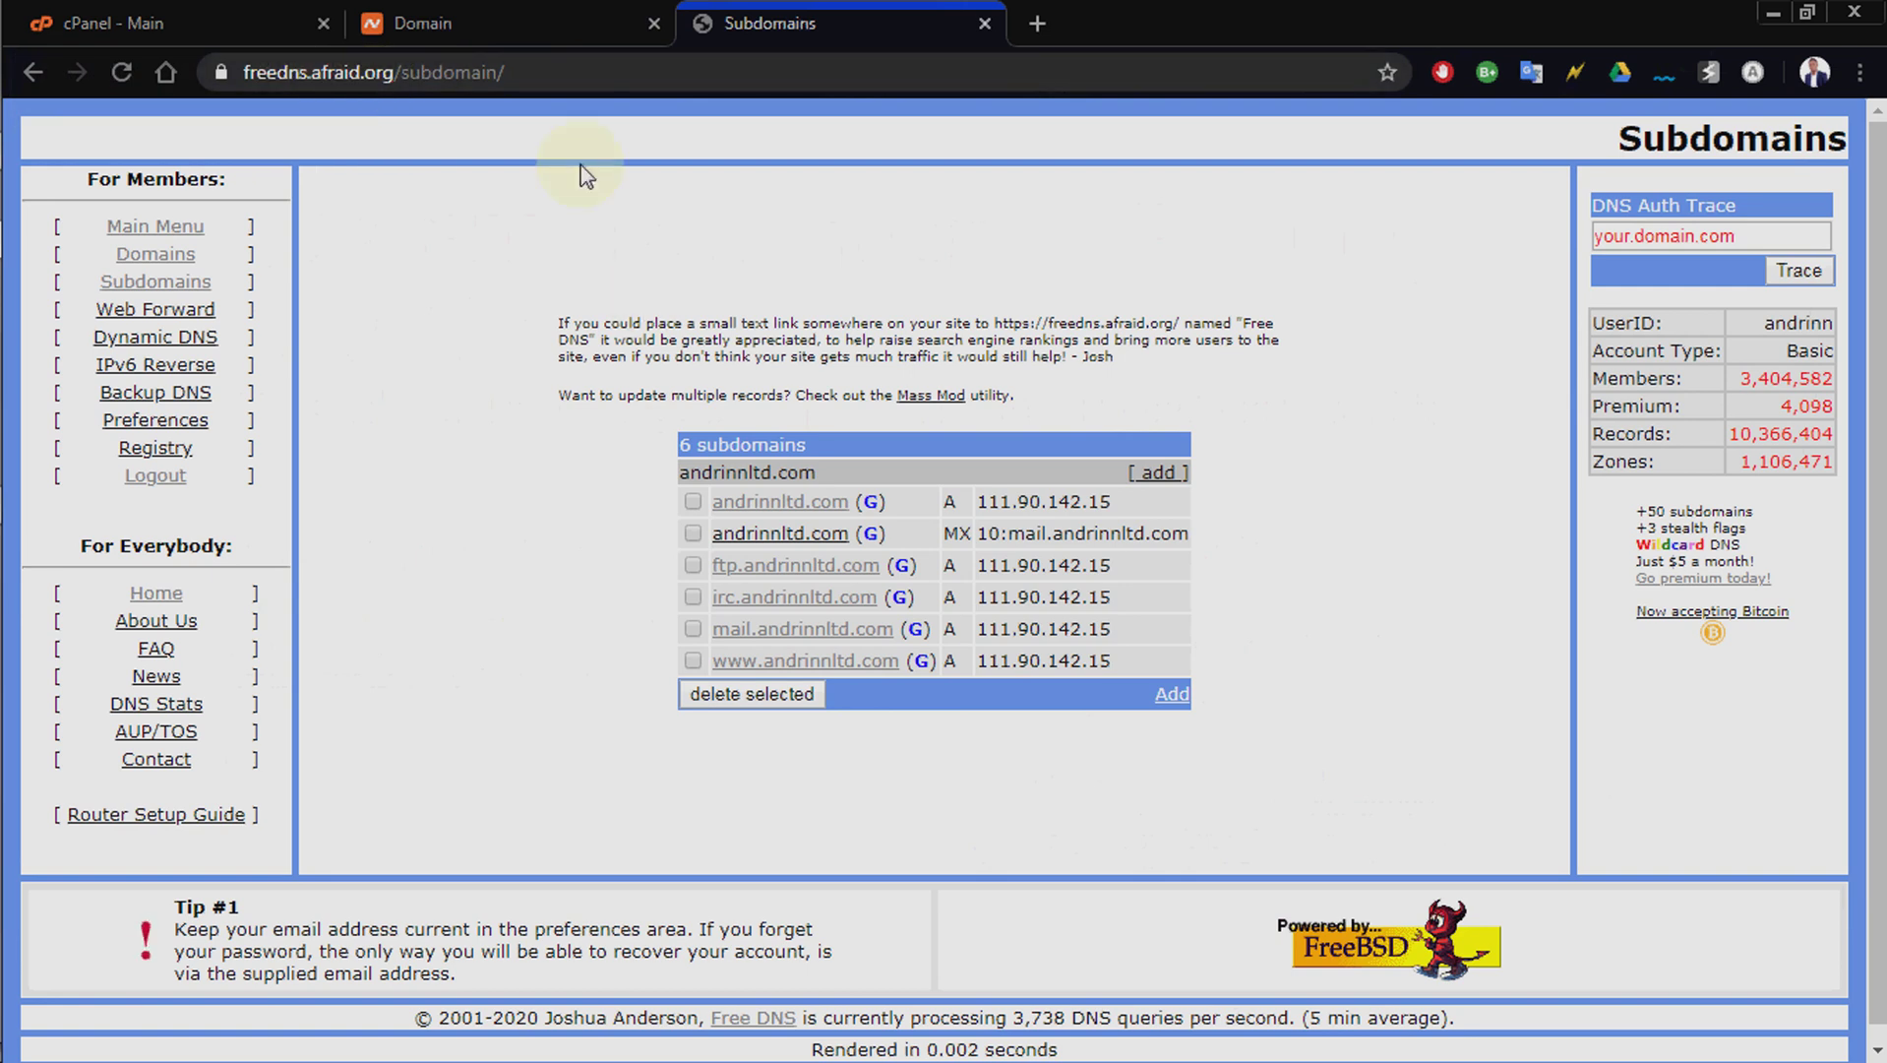
left_click(190, 12)
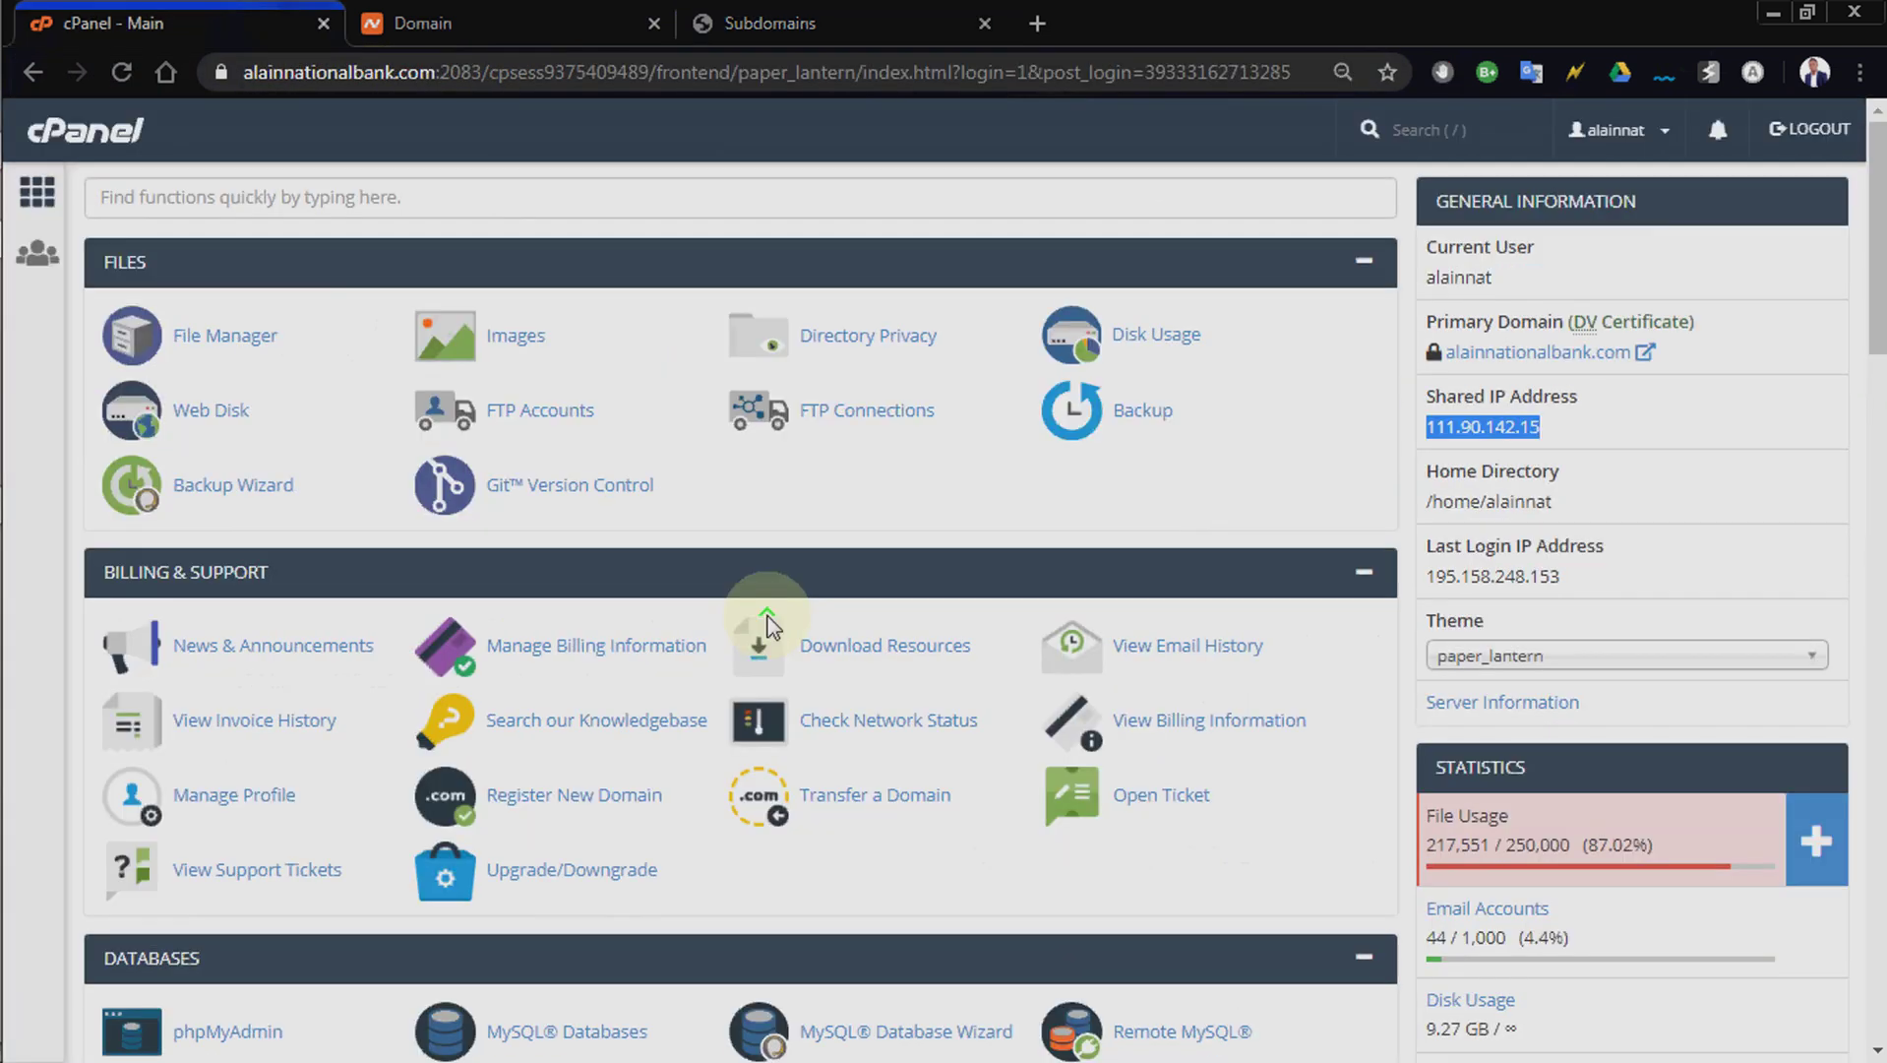
left_click(933, 12)
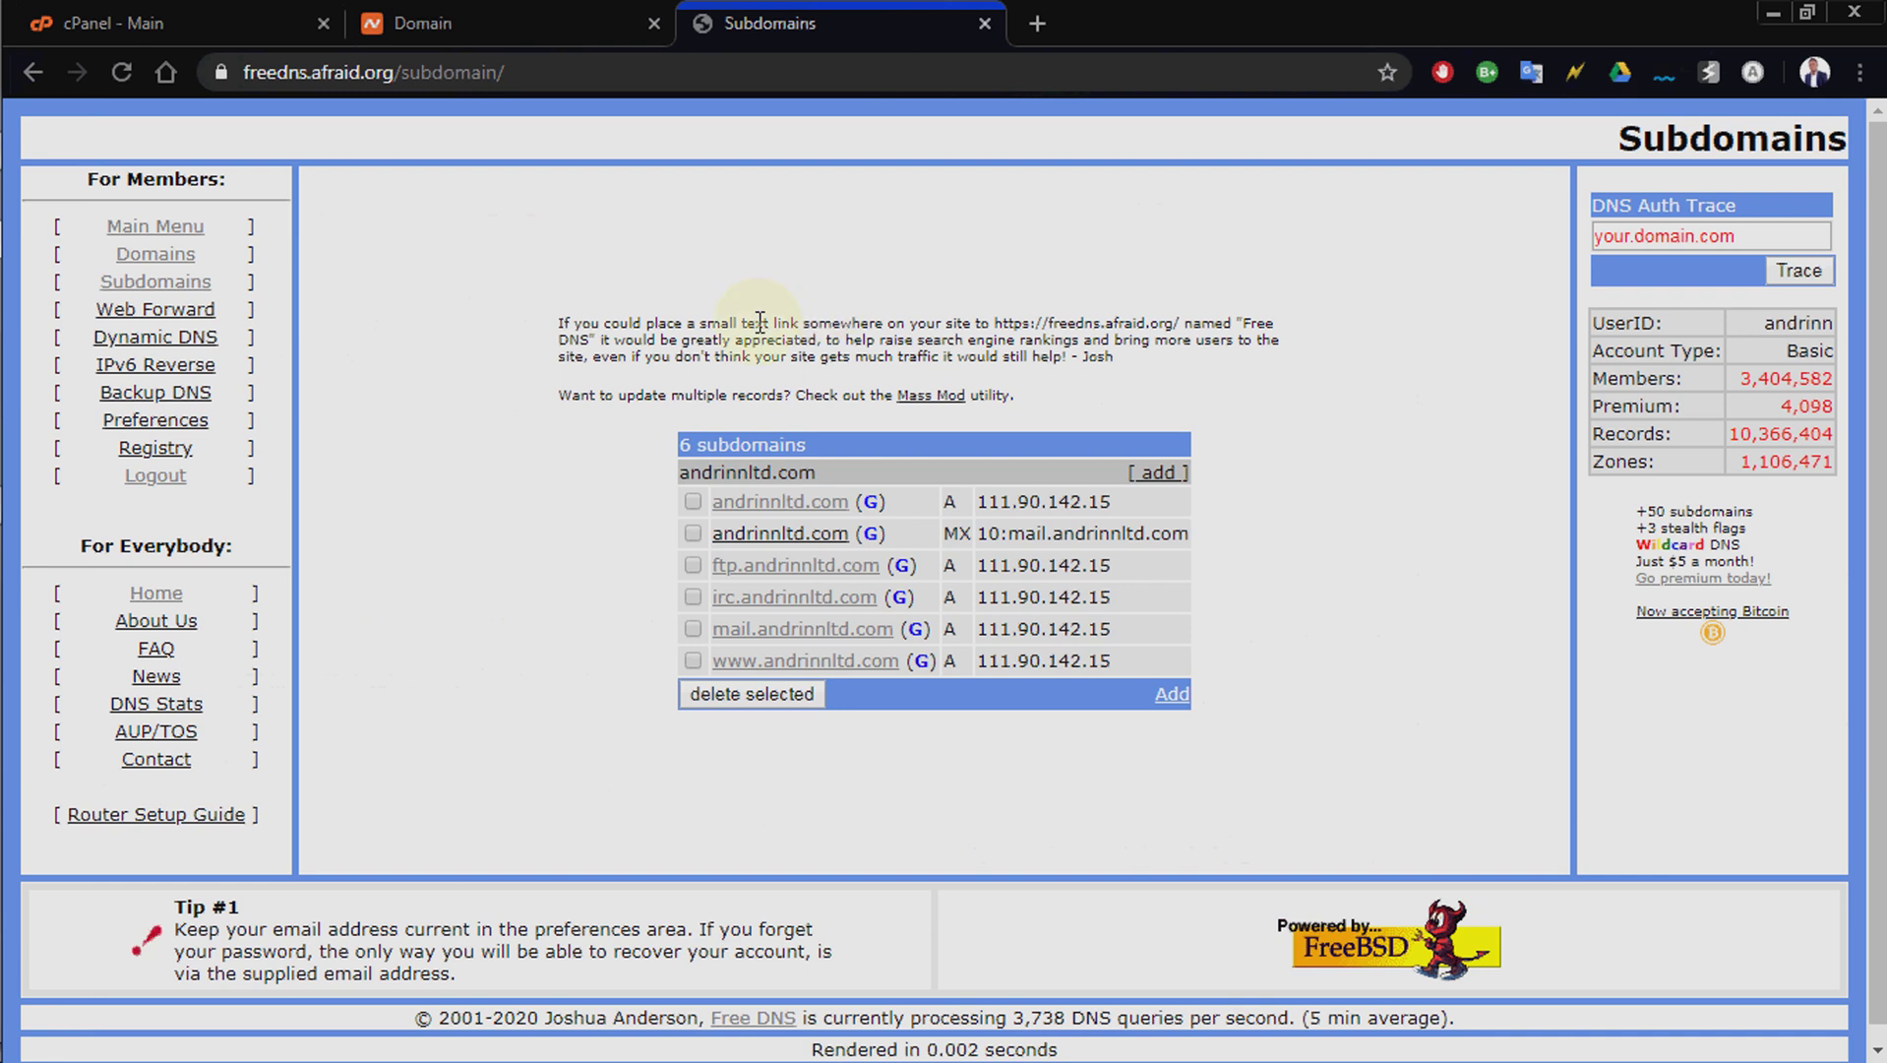
mouse_move(3, 394)
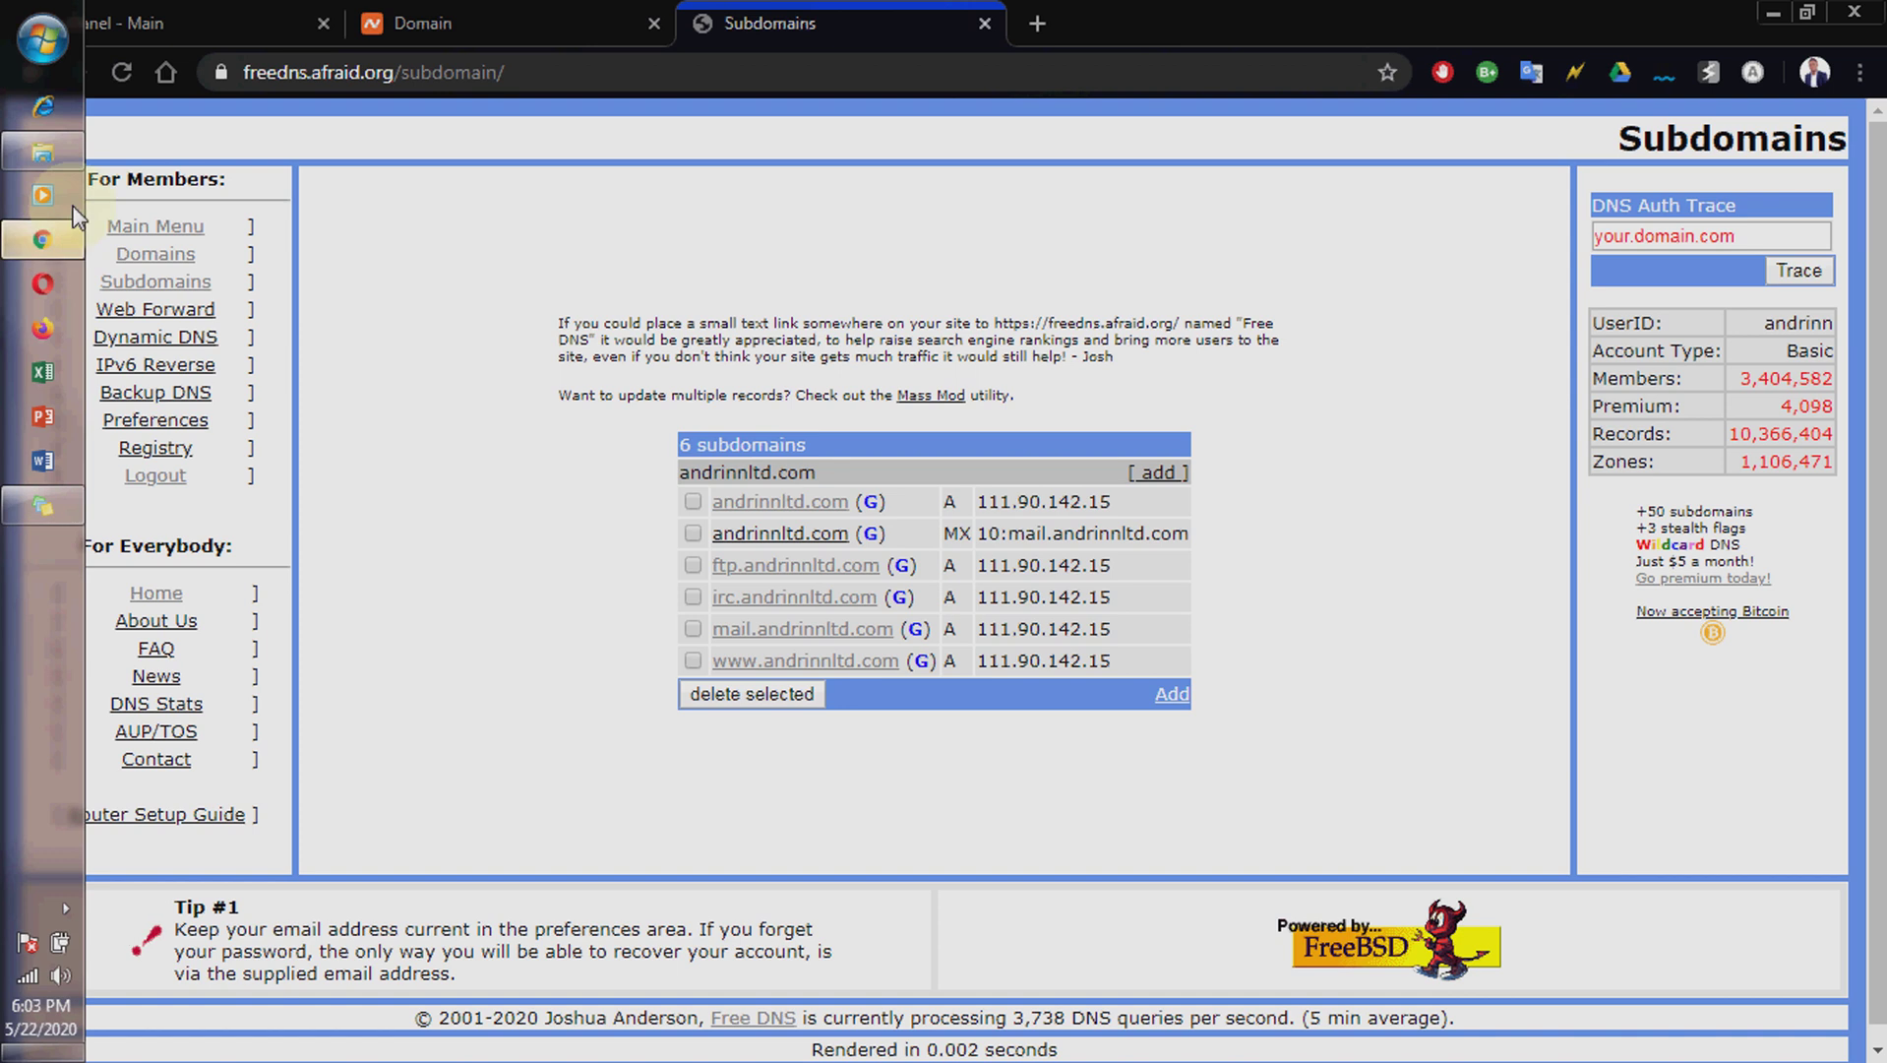
left_click(66, 907)
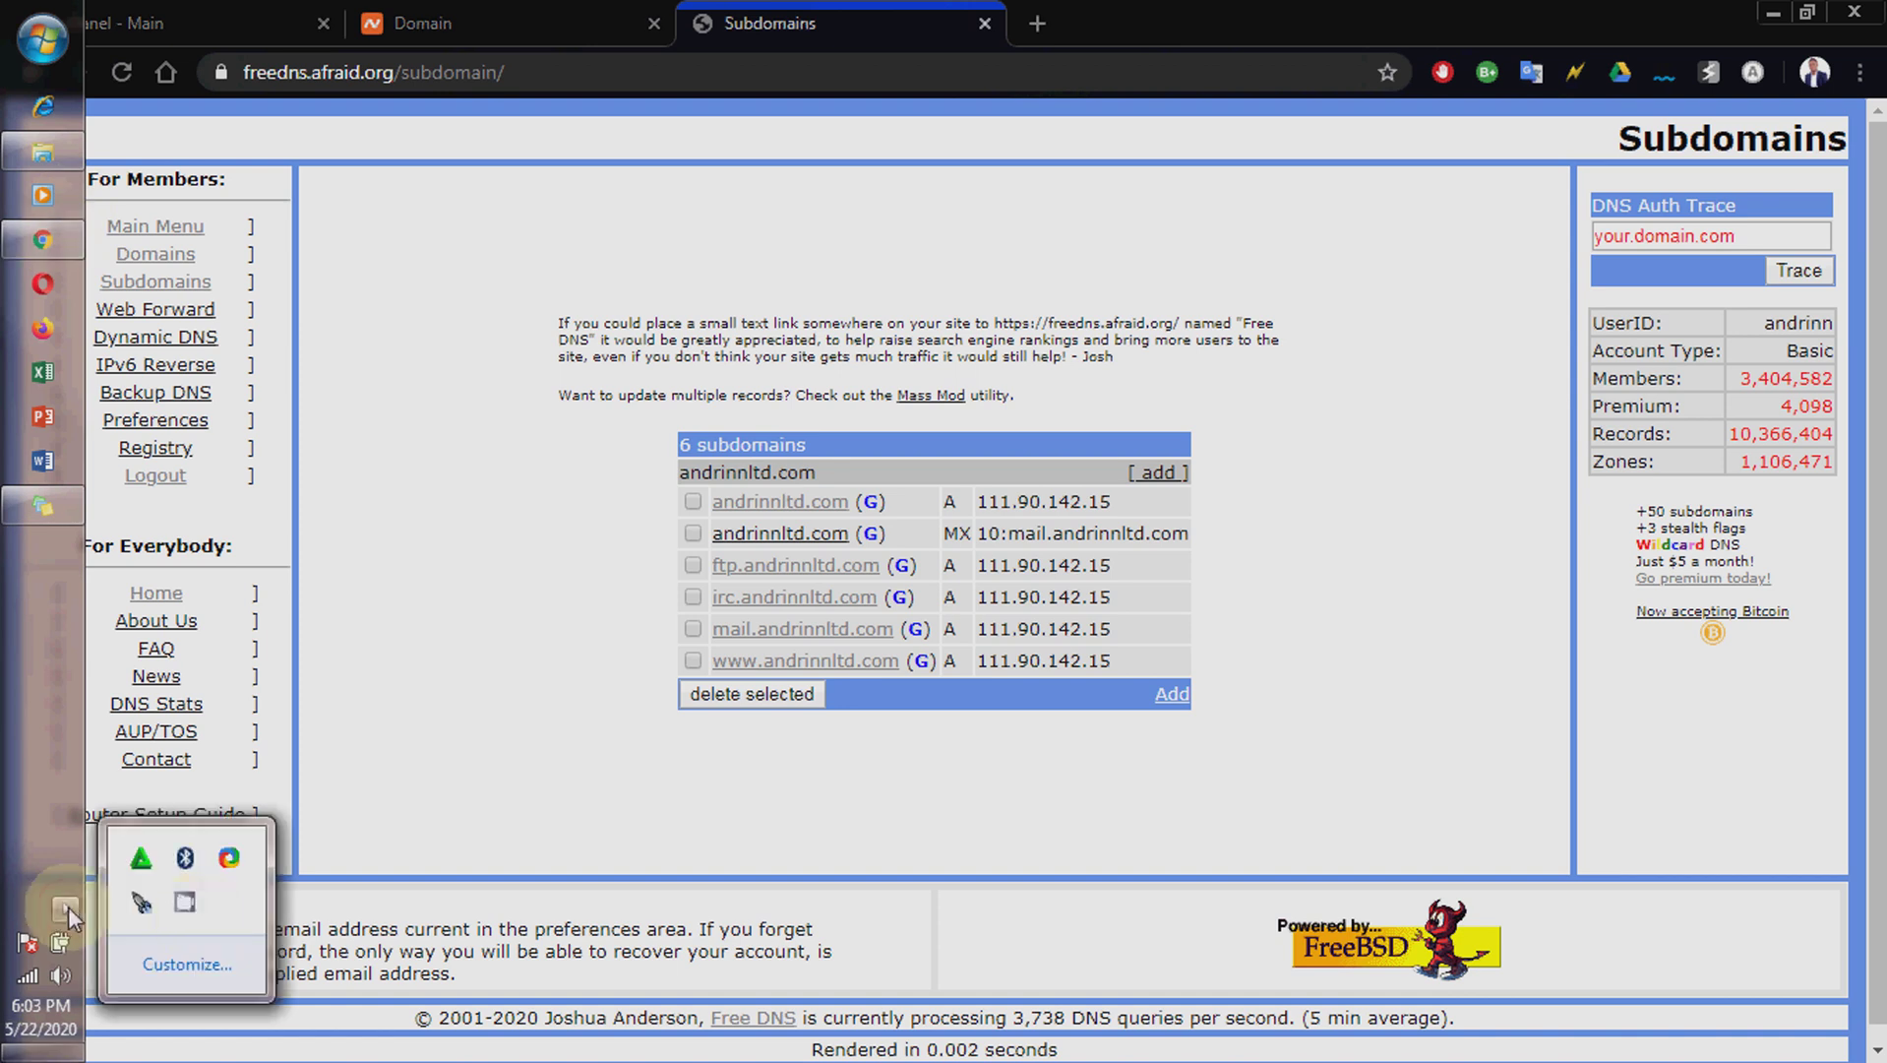
left_click(192, 897)
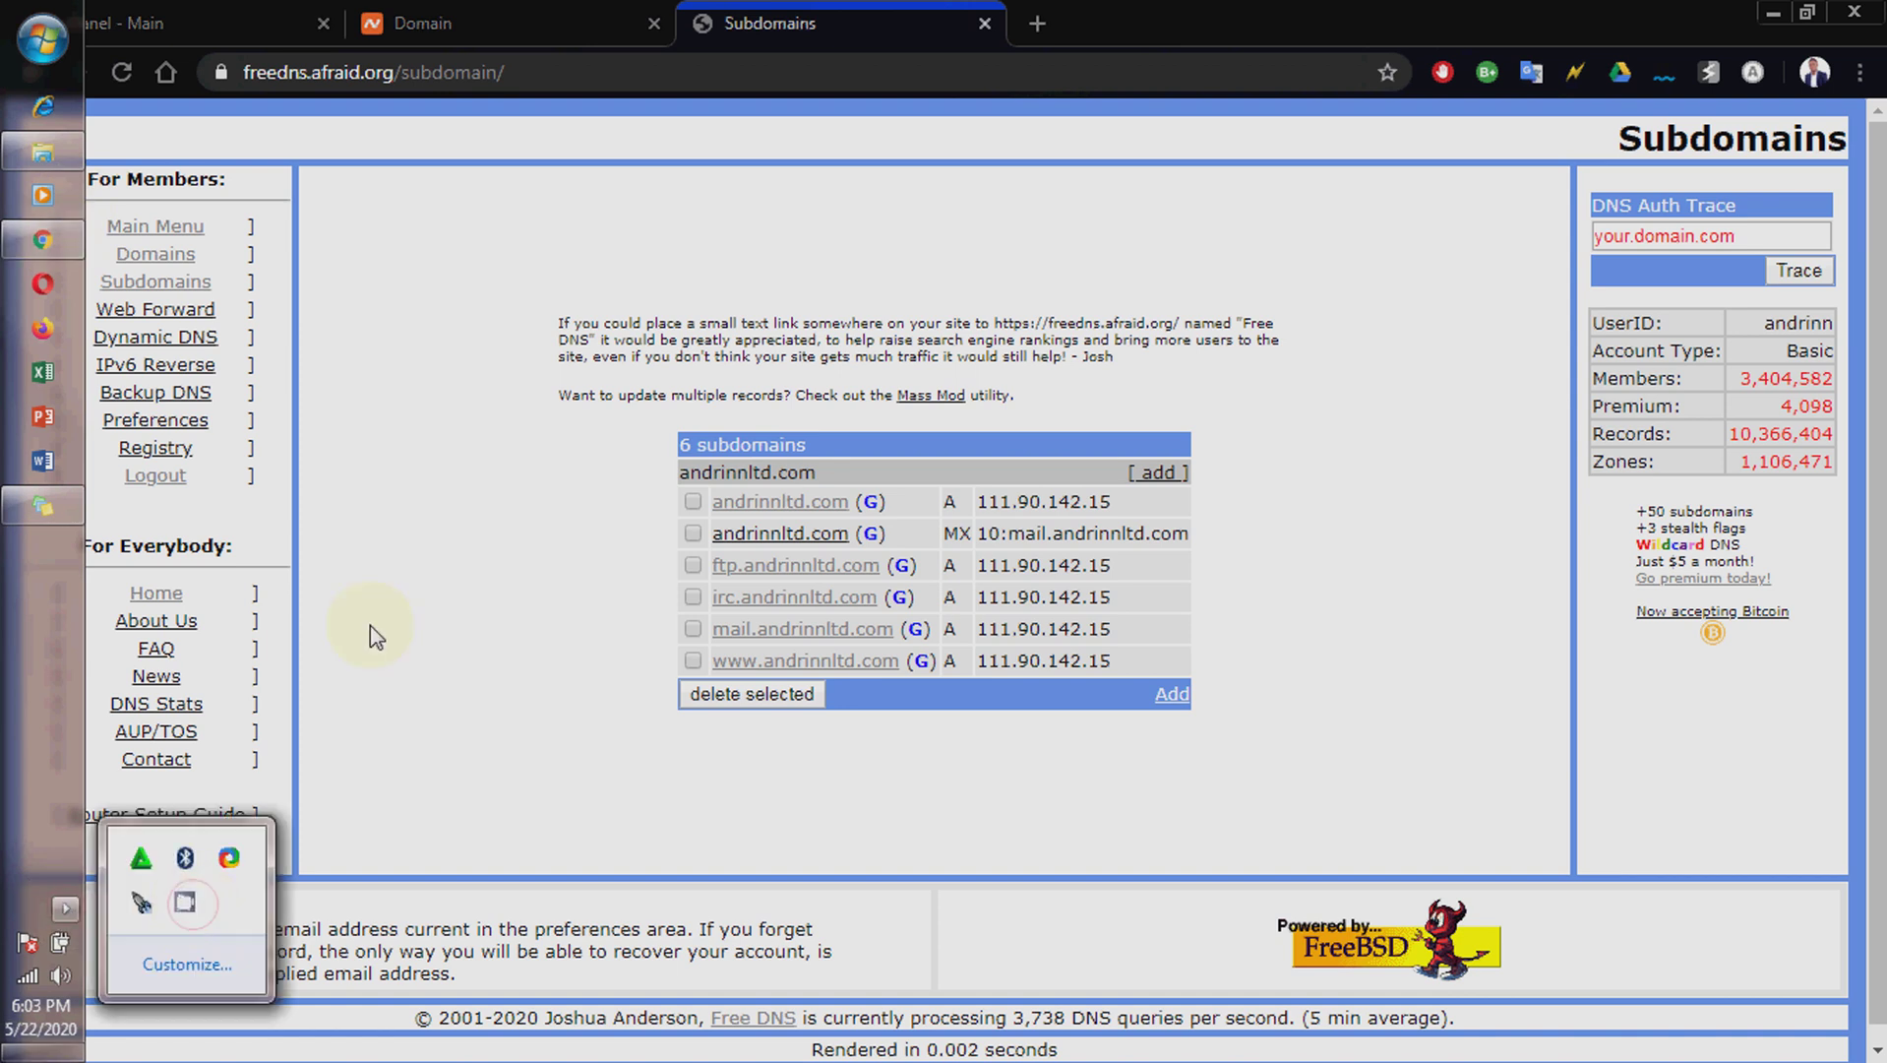